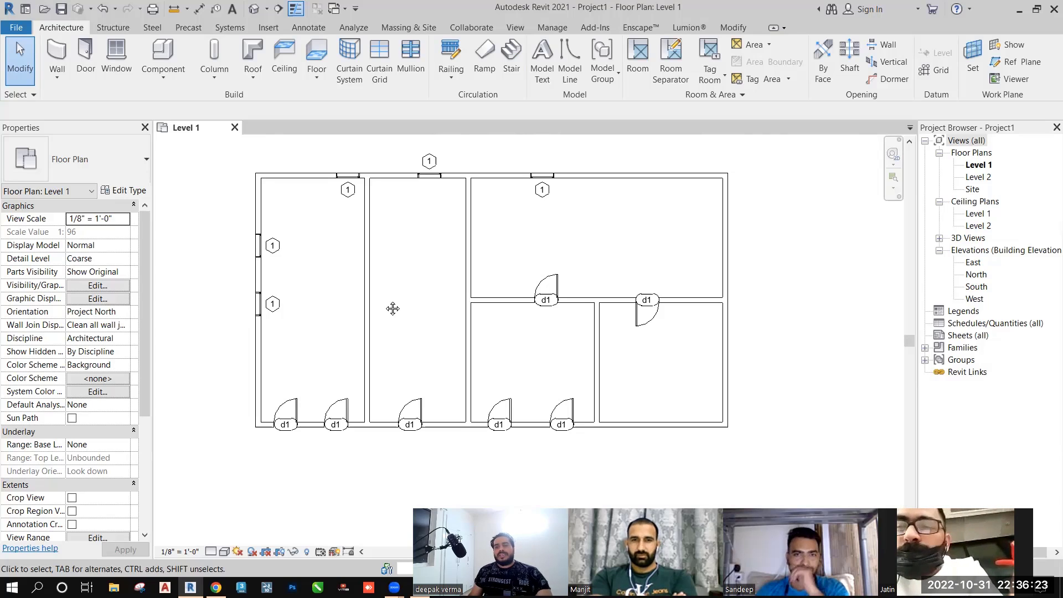
Draw a horizontal wall across the upper part of the tall middle room, between its two long side walls
middle_click_drag(390, 305, 361, 282)
left_click(57, 56)
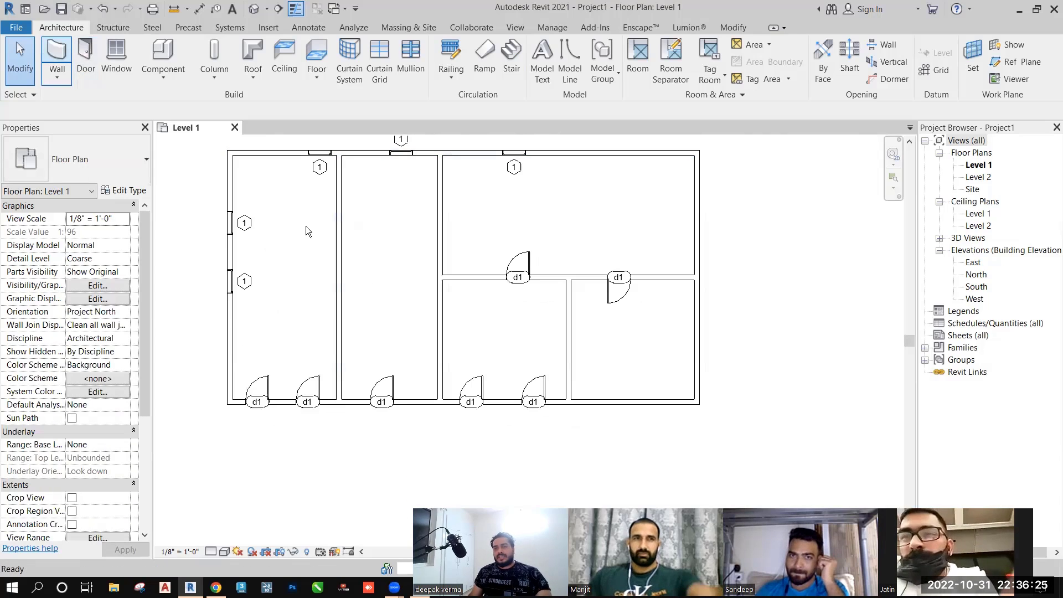
left_click(340, 215)
left_click(441, 219)
key("Escape")
key("Escape")
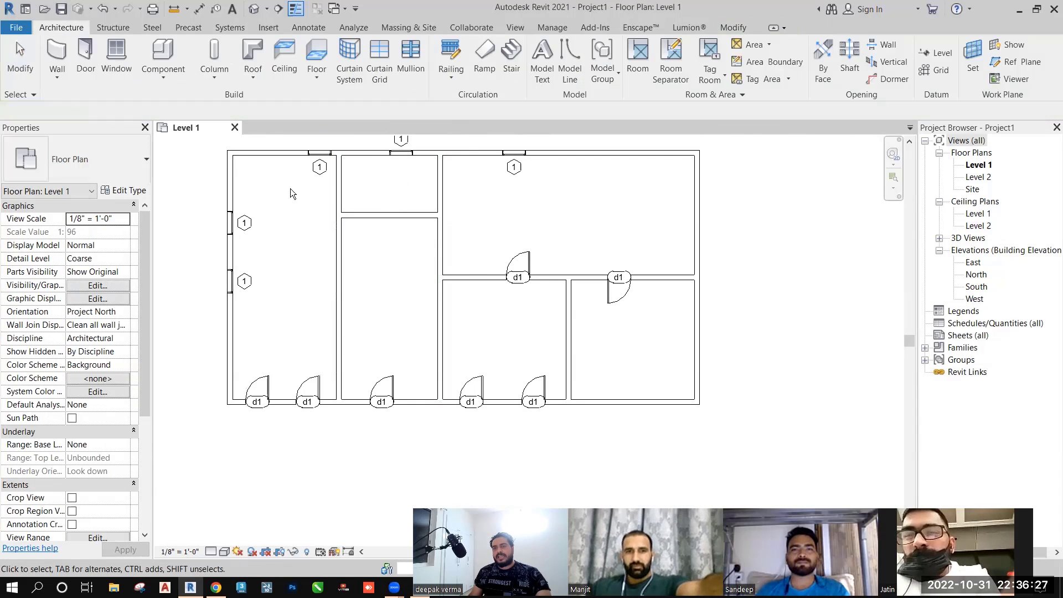
Place four 60" x 30" desks, one each in the left, tall middle, upper right and lower right rooms
left_click(161, 78)
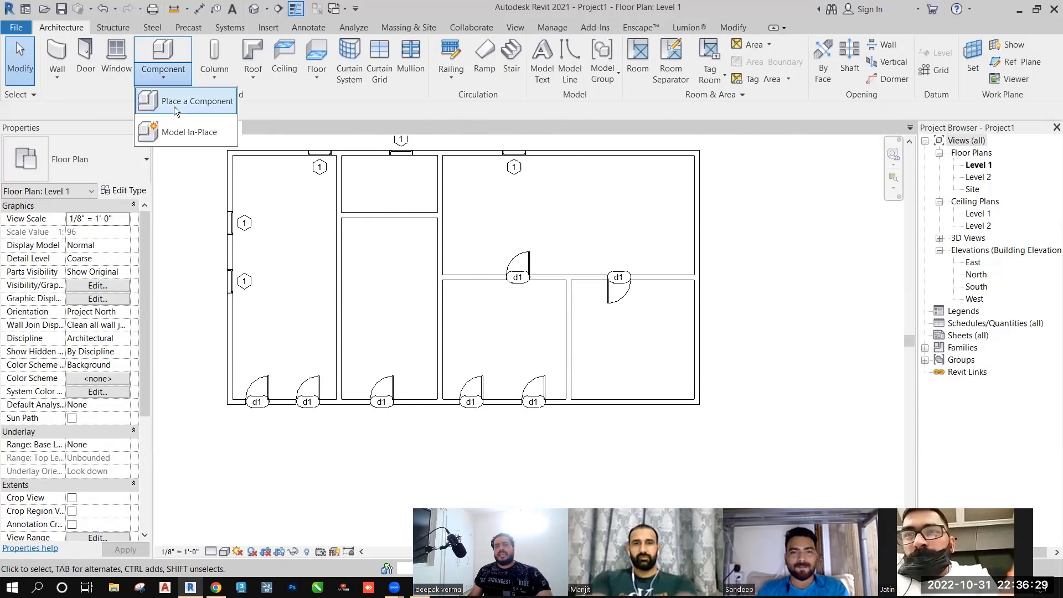
left_click(174, 105)
left_click(95, 169)
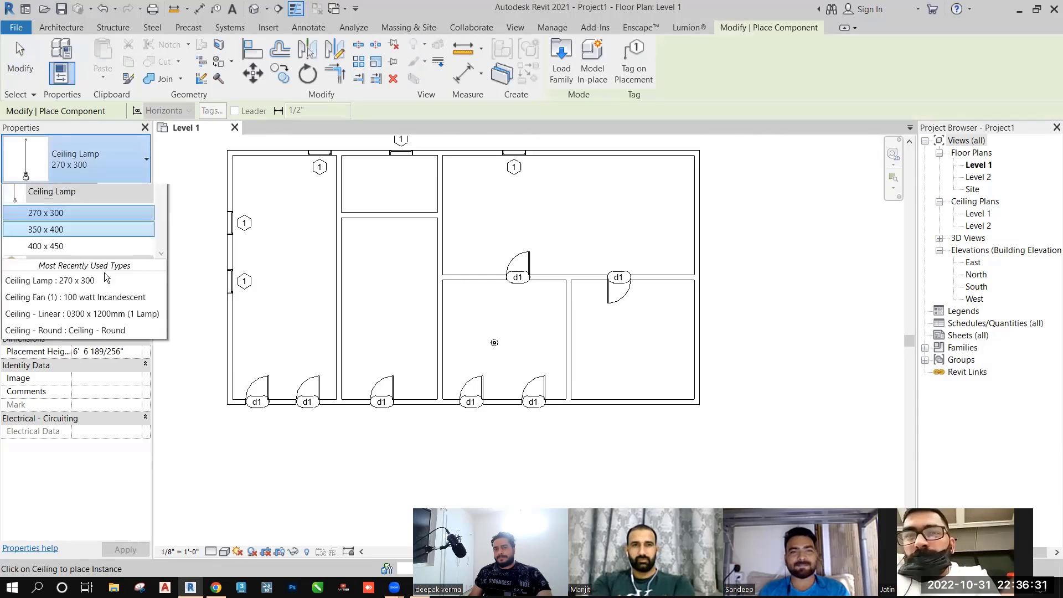
scroll(85, 399, "down", 3)
left_click(76, 372)
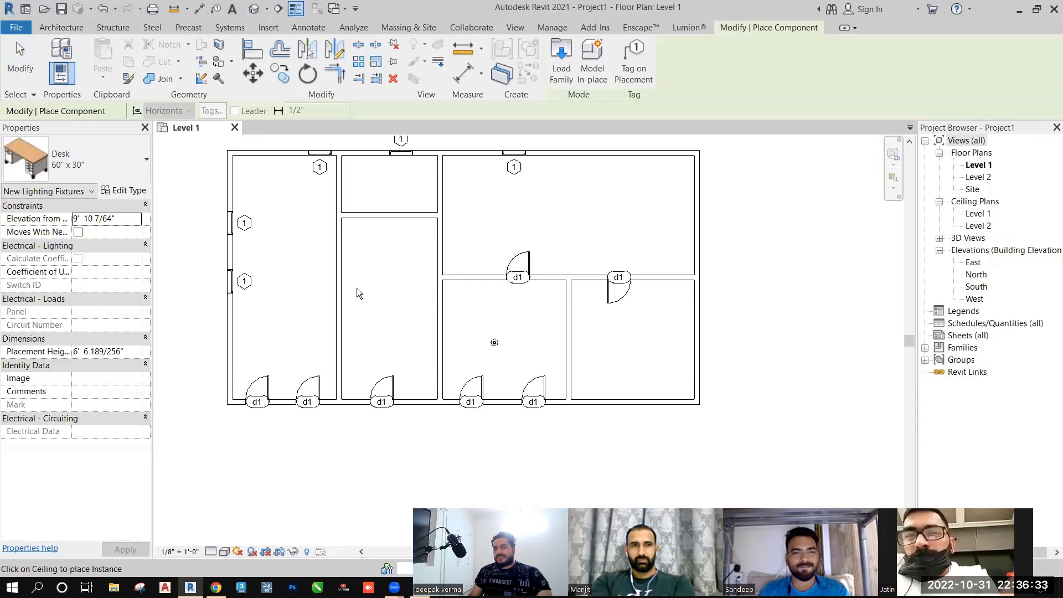
left_click(366, 289)
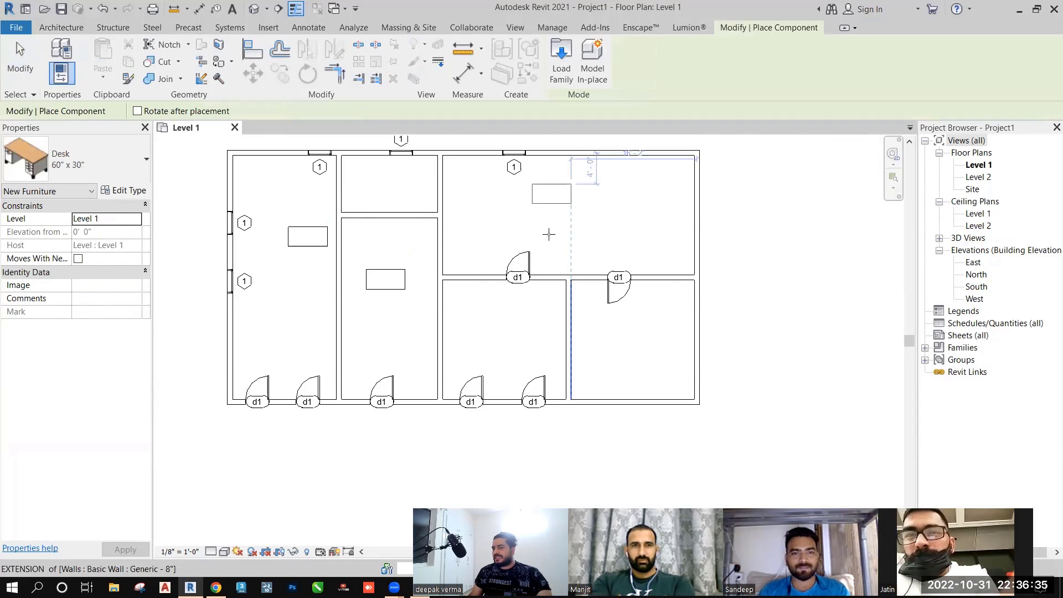
left_click(532, 203)
left_click(606, 344)
key("Escape")
key("Escape")
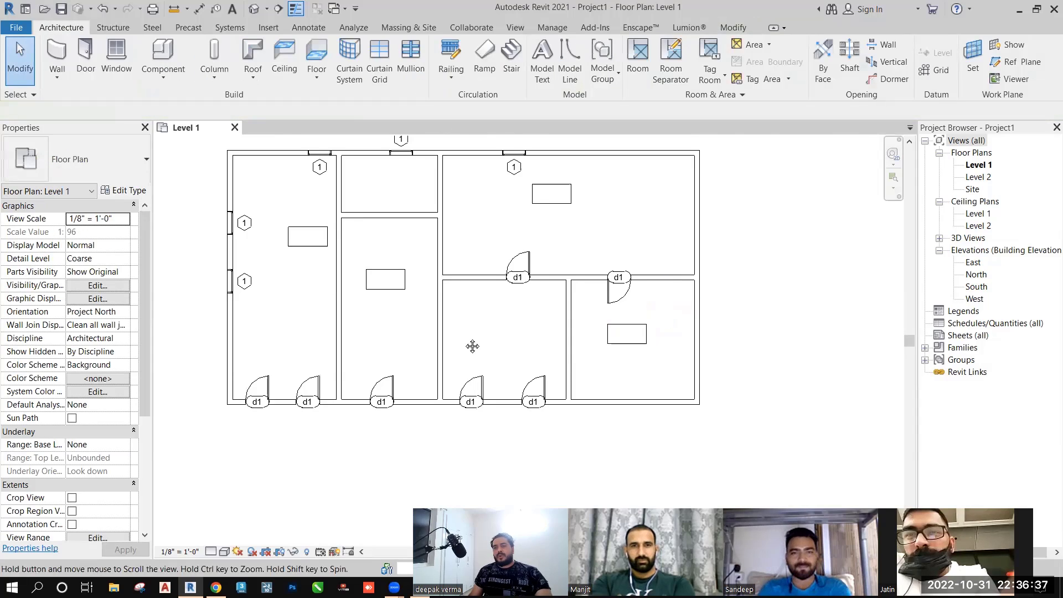
Hide only the desk in the left room from the Level 1 plan, as an individual element
middle_click_drag(468, 320, 480, 318)
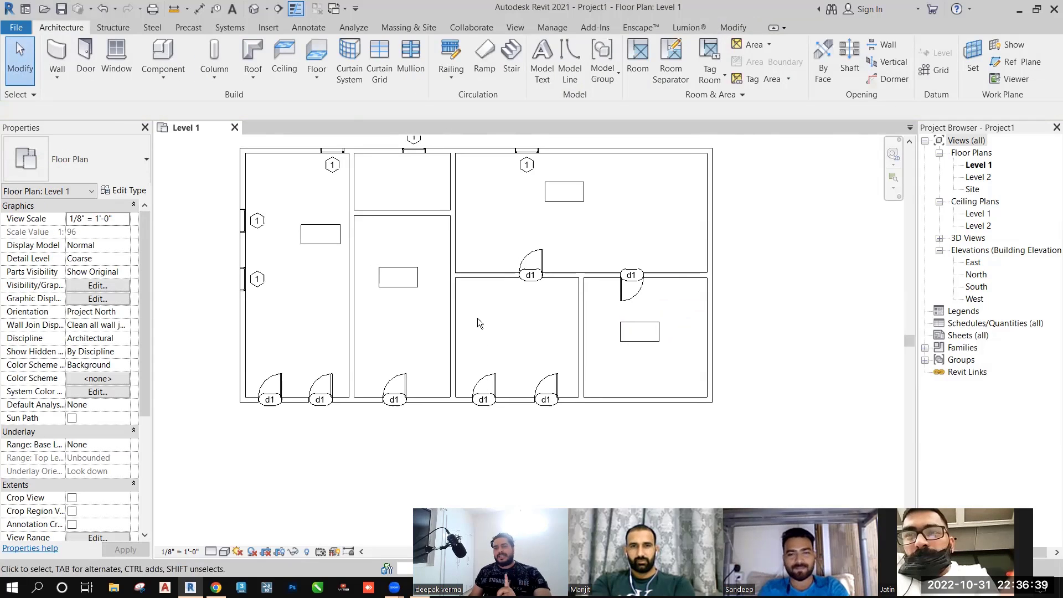
left_click(310, 242)
right_click(310, 243)
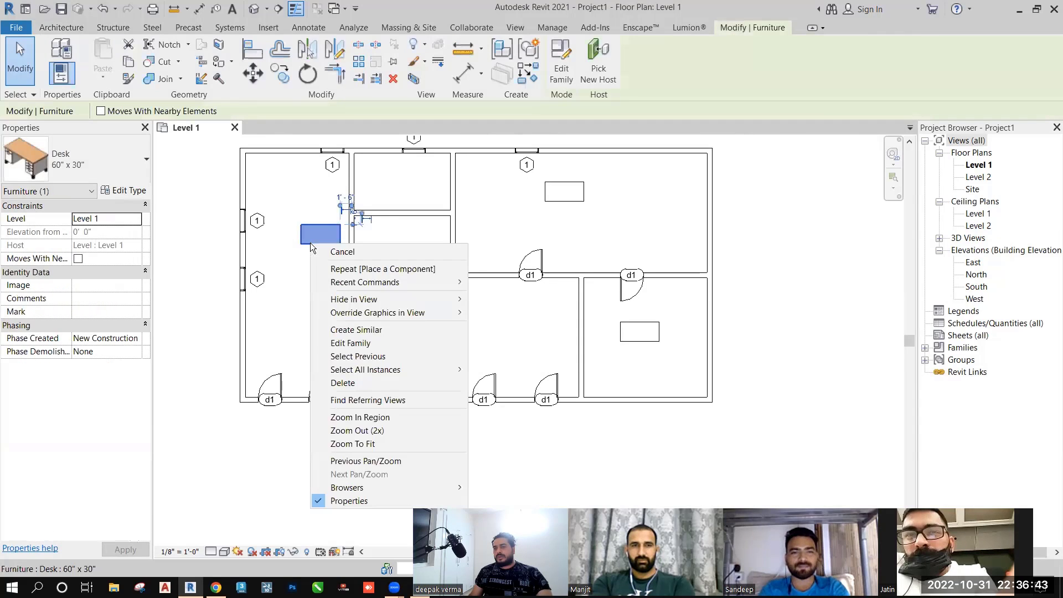
mouse_move(372, 300)
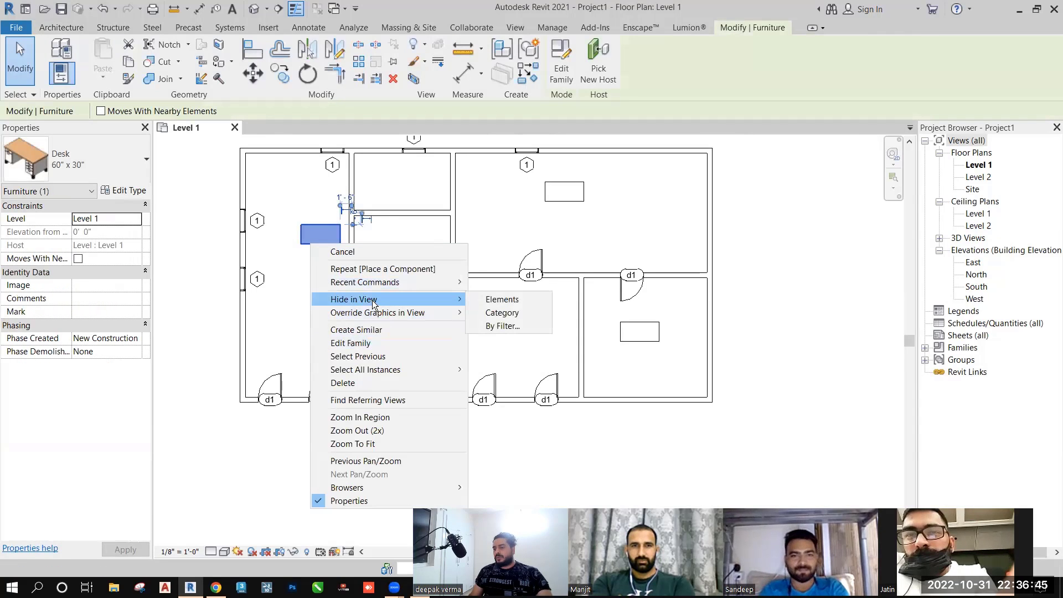
left_click(502, 300)
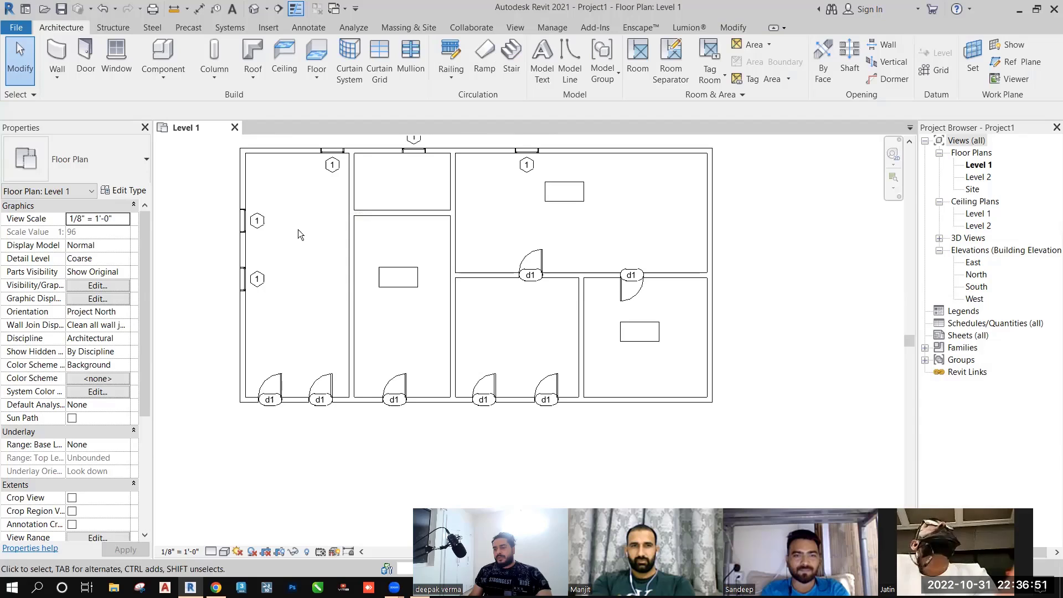
Hide the whole furniture category in the Level 1 plan, starting from the desk in the upper right room
left_click(567, 201)
right_click(567, 204)
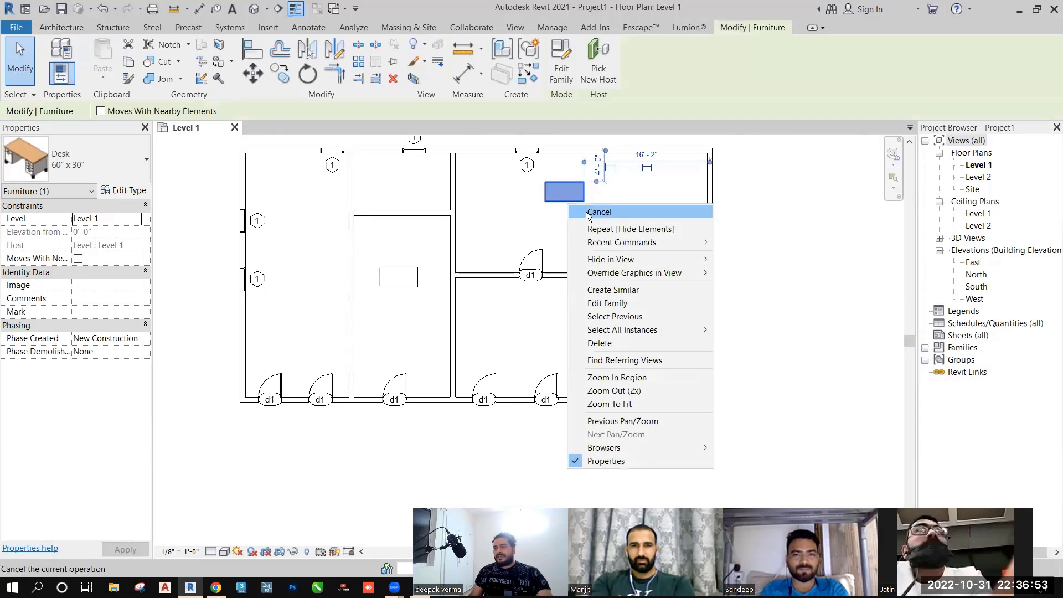
mouse_move(637, 259)
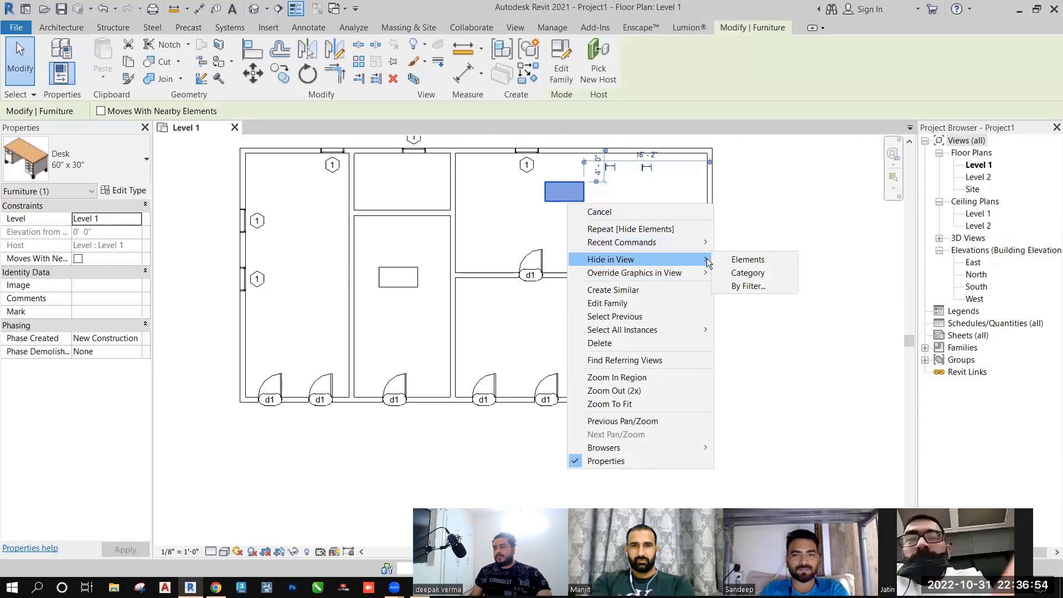
left_click(736, 271)
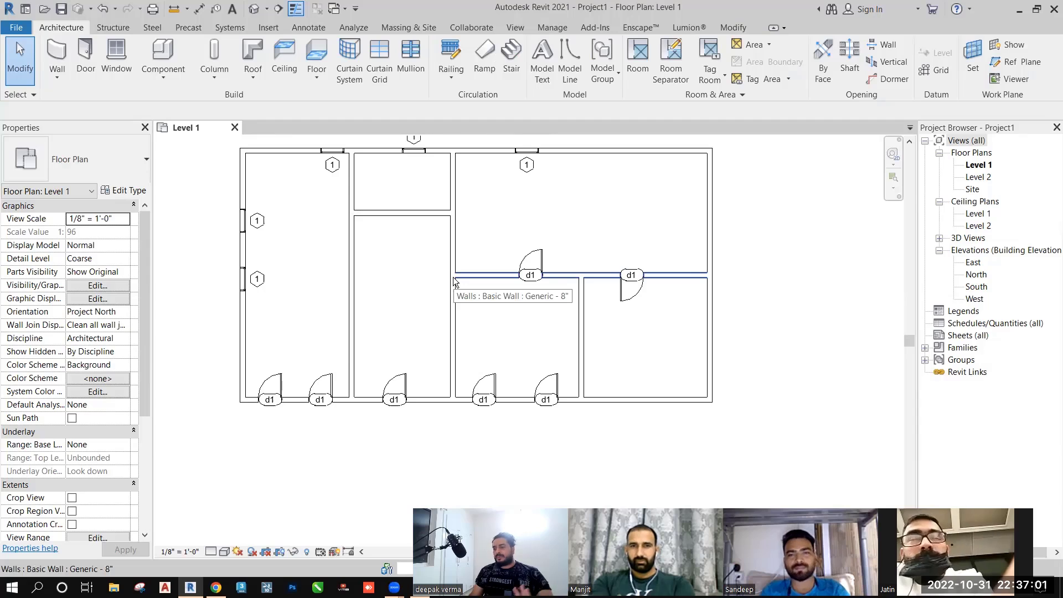
Hide only the tag of the leftmost door in the lower exterior wall, as an individual element
middle_click_drag(454, 277, 456, 275)
scroll(294, 408, "up", 2)
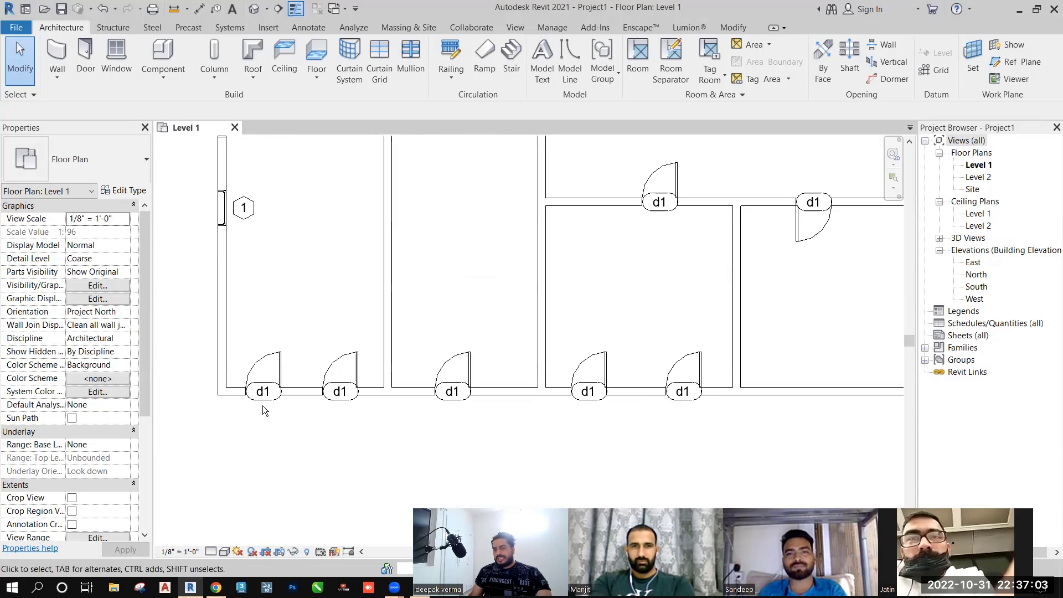
left_click(264, 407)
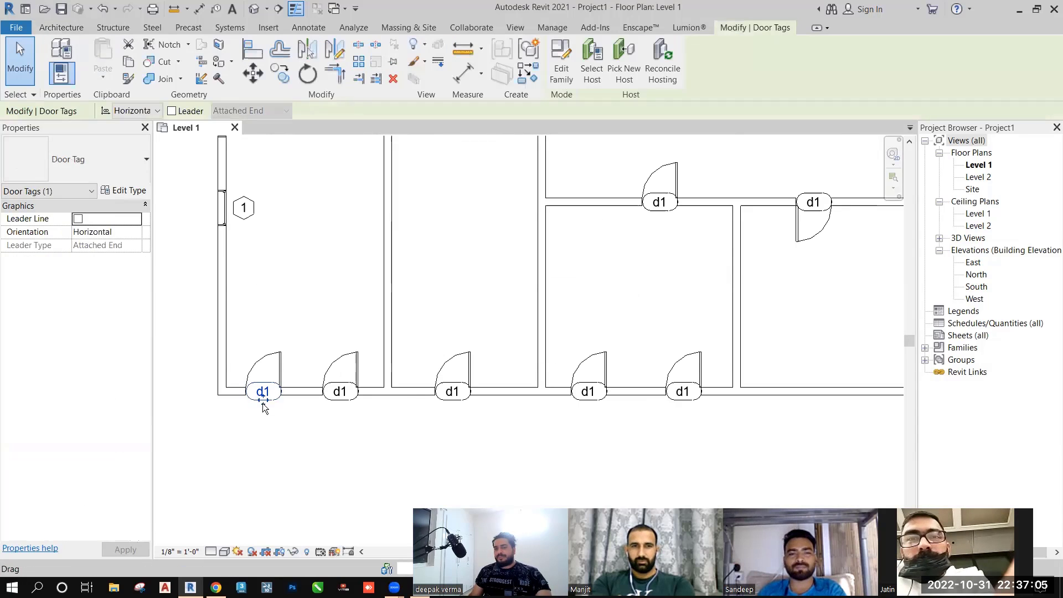
right_click(263, 406)
mouse_move(385, 203)
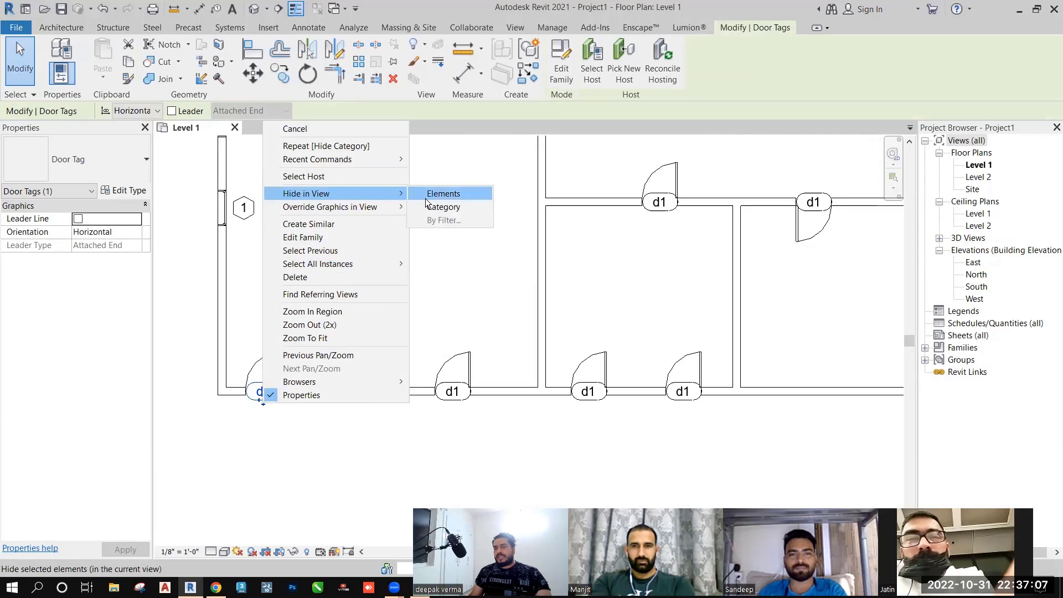
left_click(443, 194)
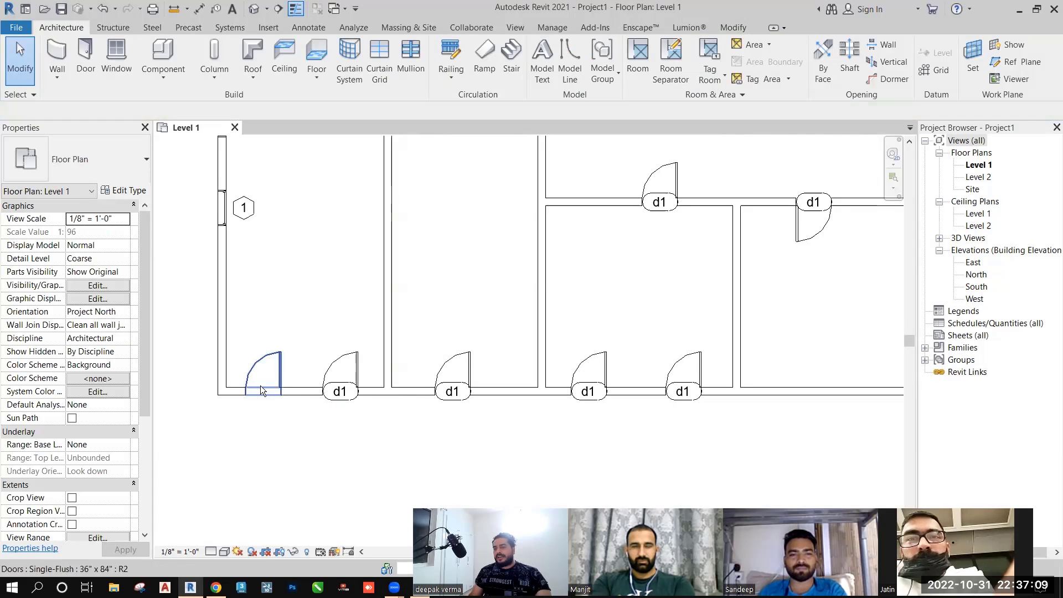
Hide the entire door tag category in the Level 1 plan, starting from the tag of the second door
left_click(339, 400)
right_click(337, 405)
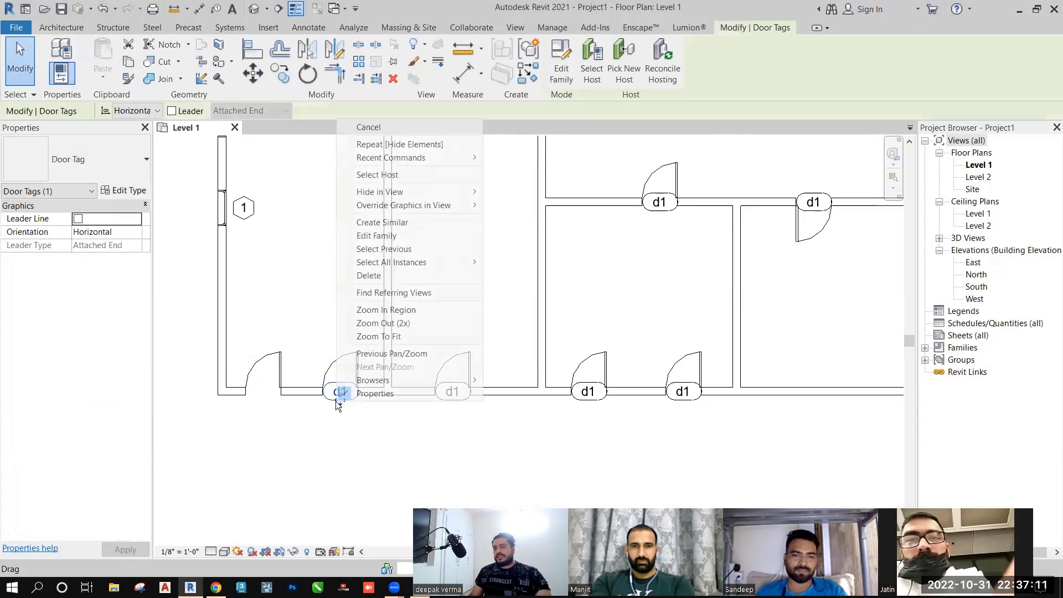
mouse_move(406, 191)
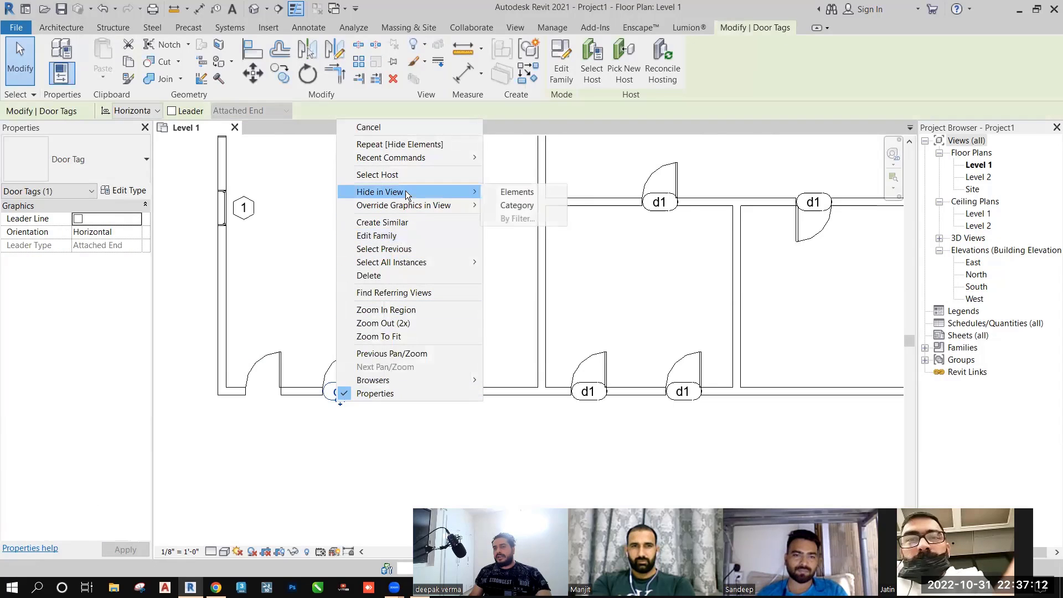
left_click(514, 205)
scroll(497, 299, "down", 2)
middle_click_drag(501, 304, 413, 382)
scroll(435, 332, "down", 1)
middle_click_drag(446, 335, 488, 305)
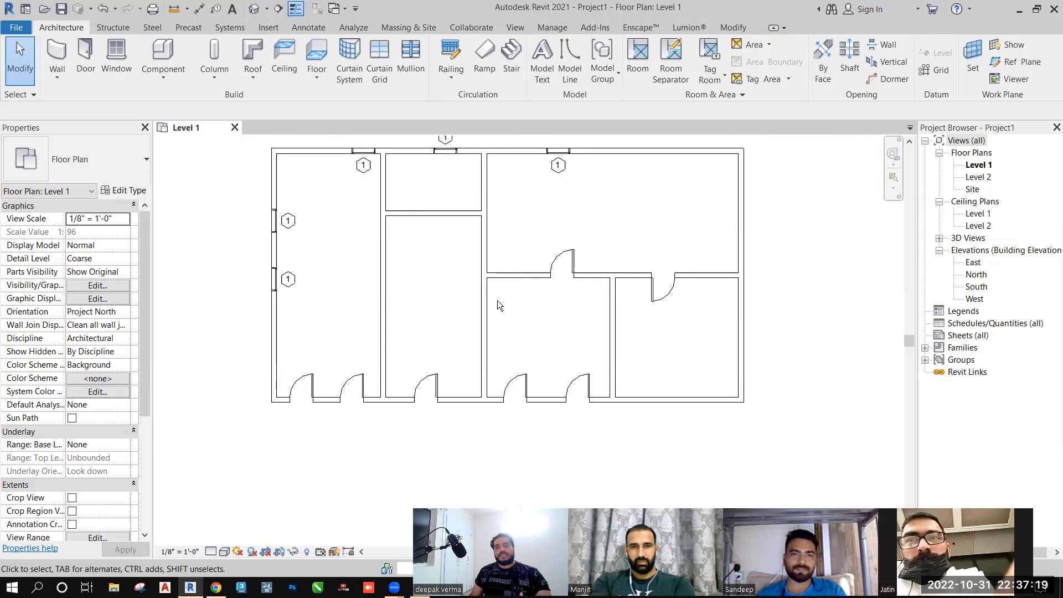
Hide the lower exterior wall that holds five doors from the Level 1 plan, as an individual element
middle_click_drag(497, 300, 486, 290)
left_click(653, 391)
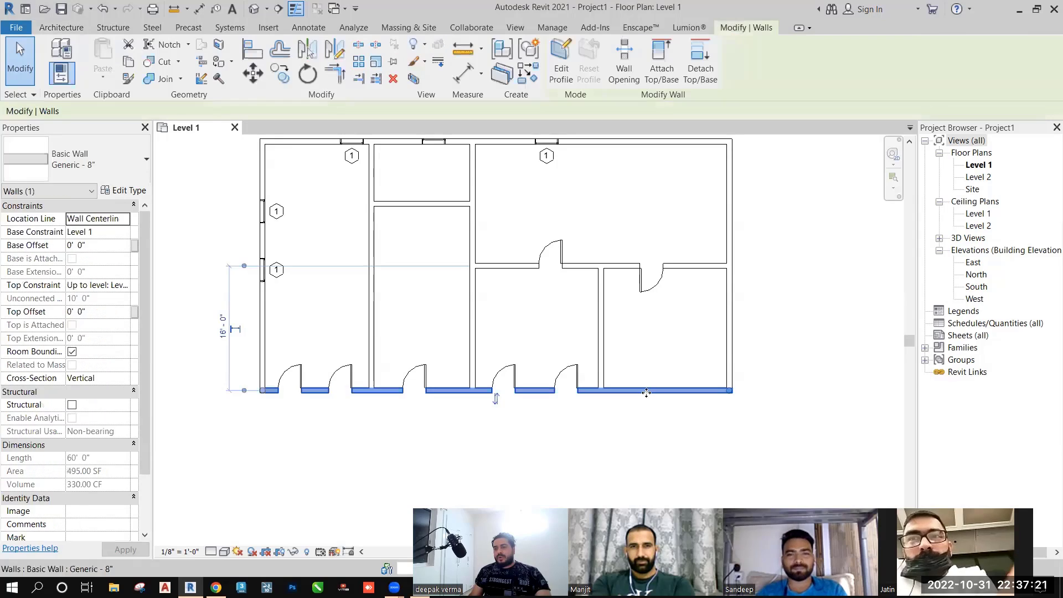
right_click(645, 392)
mouse_move(743, 183)
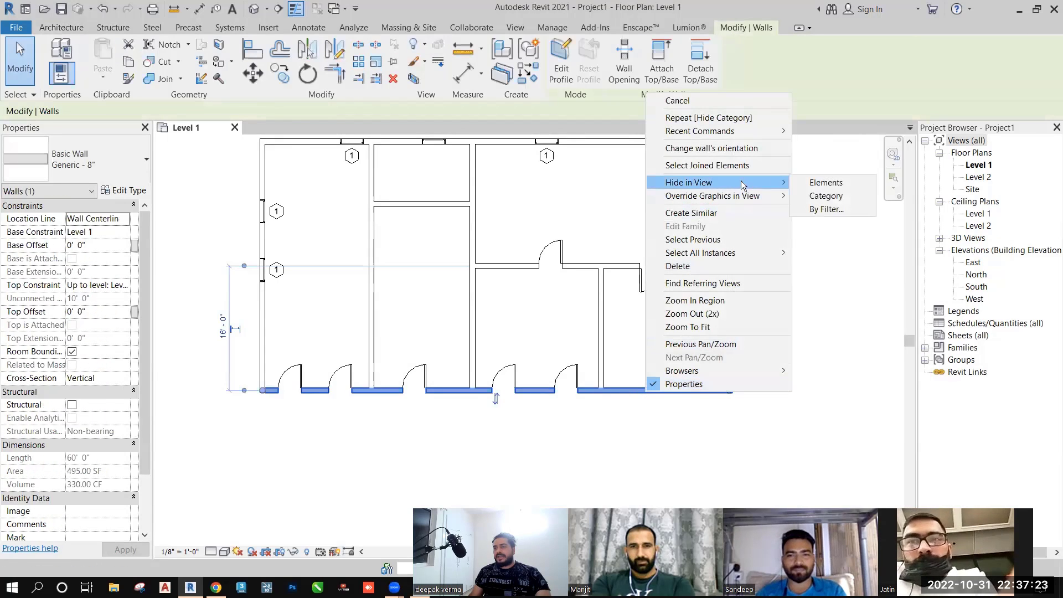
left_click(831, 183)
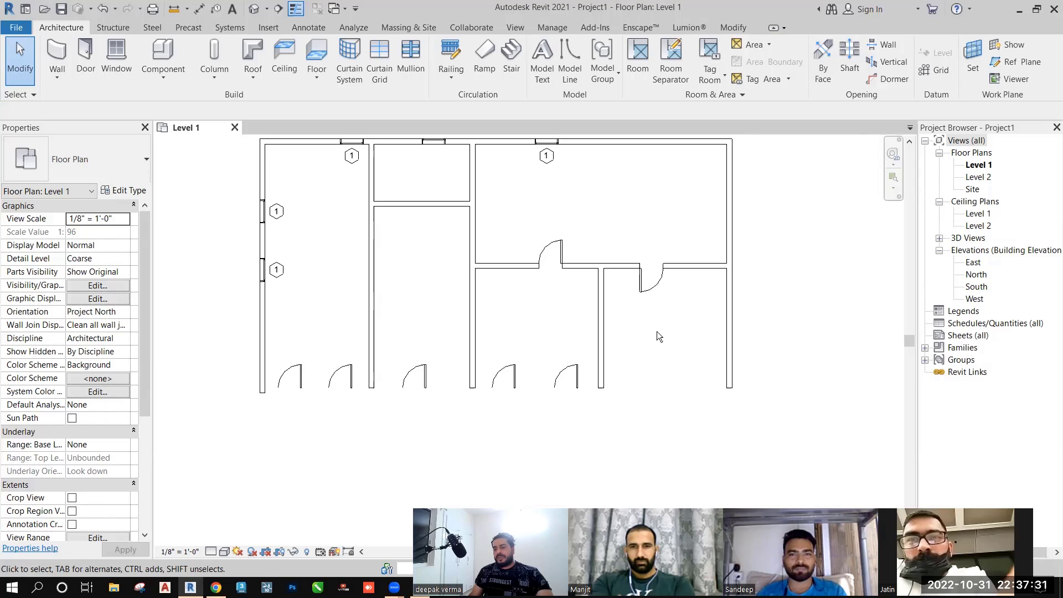
Open the default 3D view and hide the long exterior wall with three windows as an individual element
left_click(255, 9)
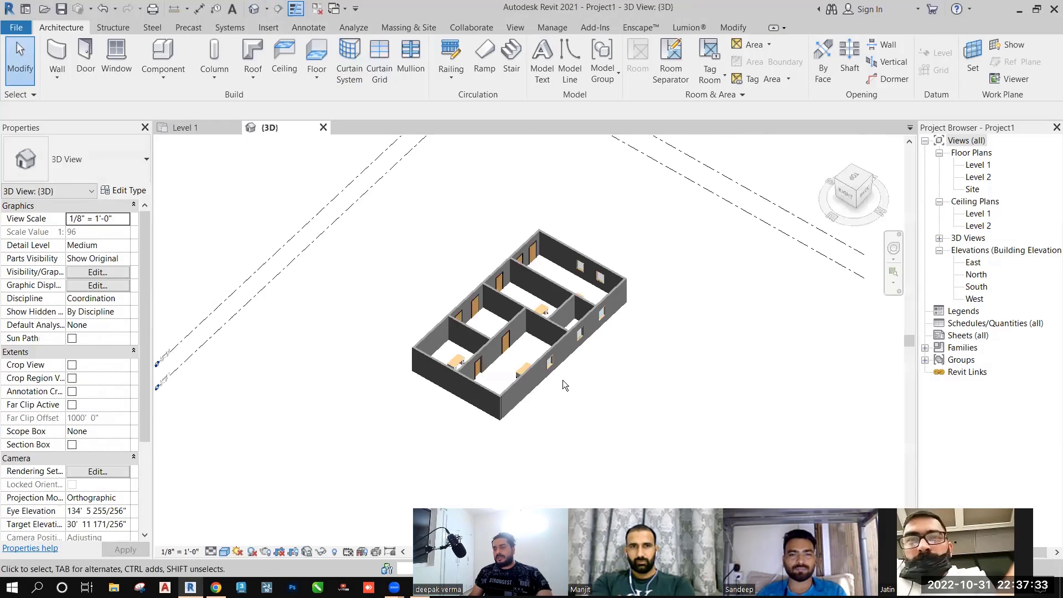
middle_click_drag(563, 380, 527, 359, "shift")
scroll(525, 314, "up", 2)
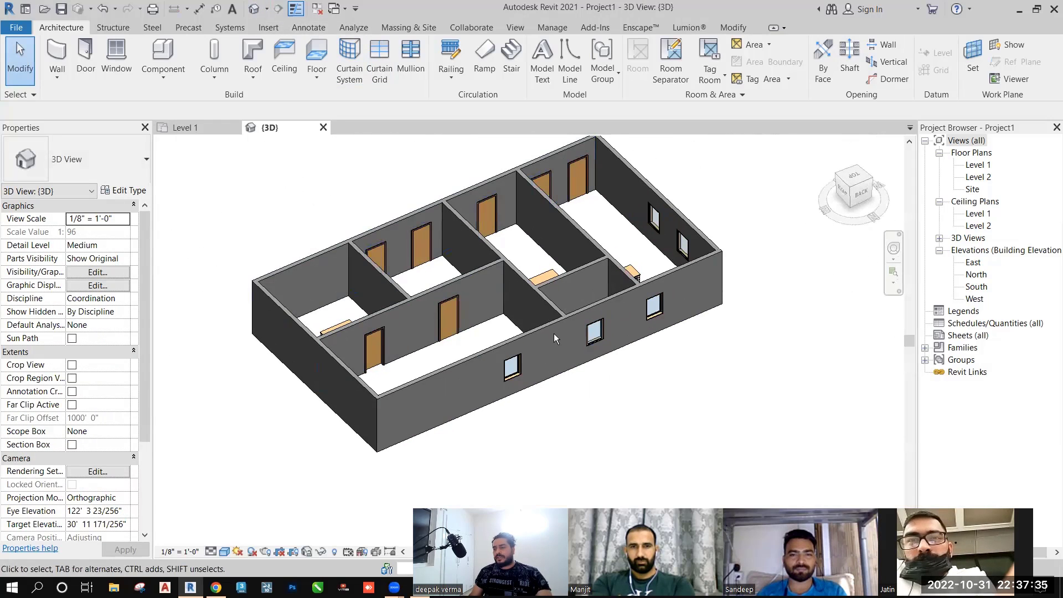
right_click(469, 356)
mouse_move(540, 116)
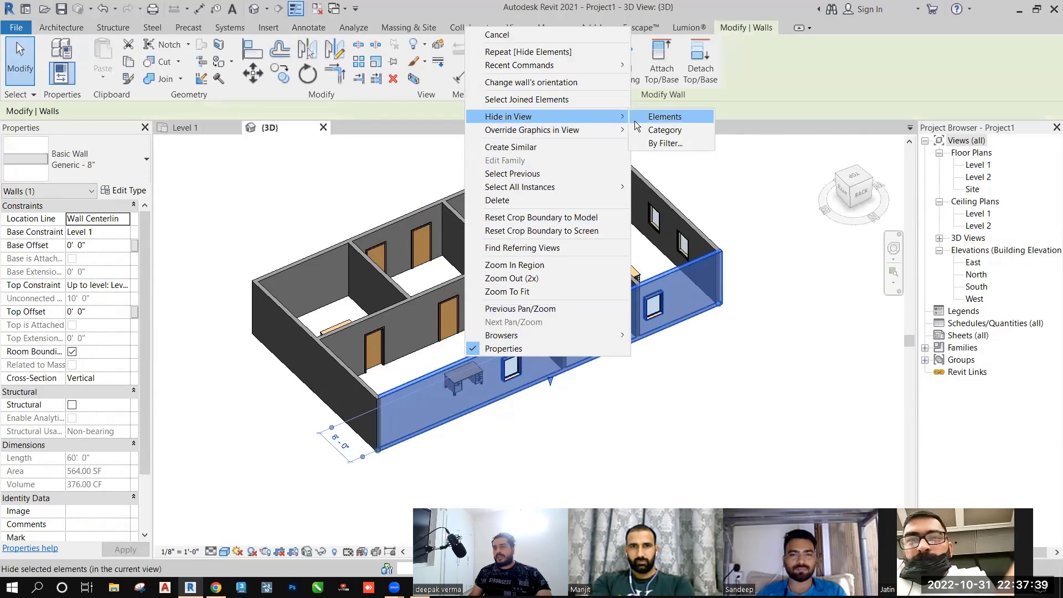
left_click(647, 121)
mouse_move(640, 323)
middle_mouse_down("shift")
mouse_move(648, 302)
mouse_move(654, 311)
middle_mouse_up("shift")
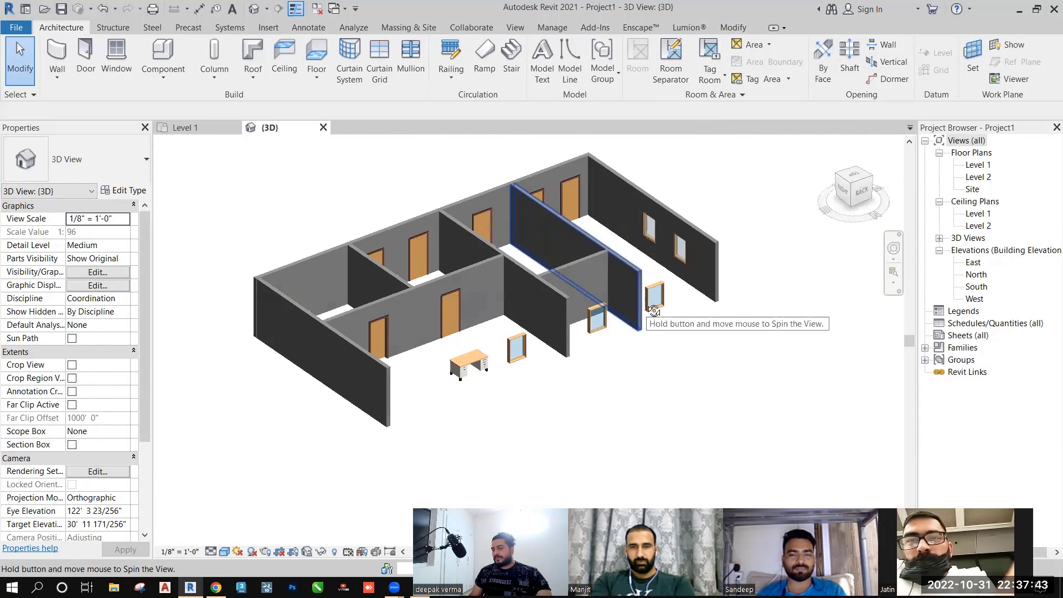
Hide the whole door category in the 3D view, starting from a Single-Flush door in the far exterior wall
left_click(568, 181)
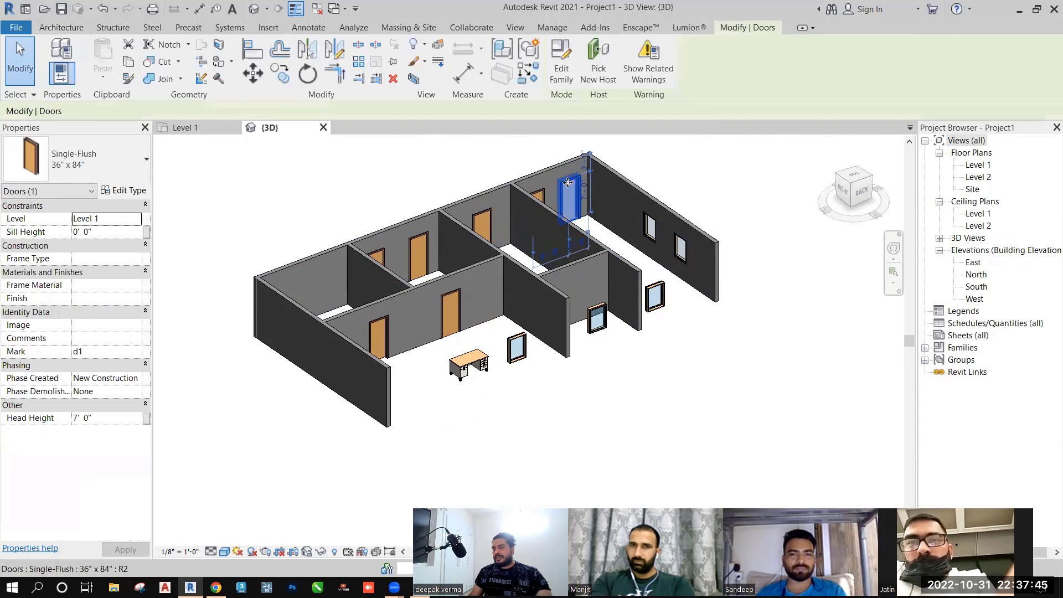
right_click(568, 183)
mouse_move(665, 295)
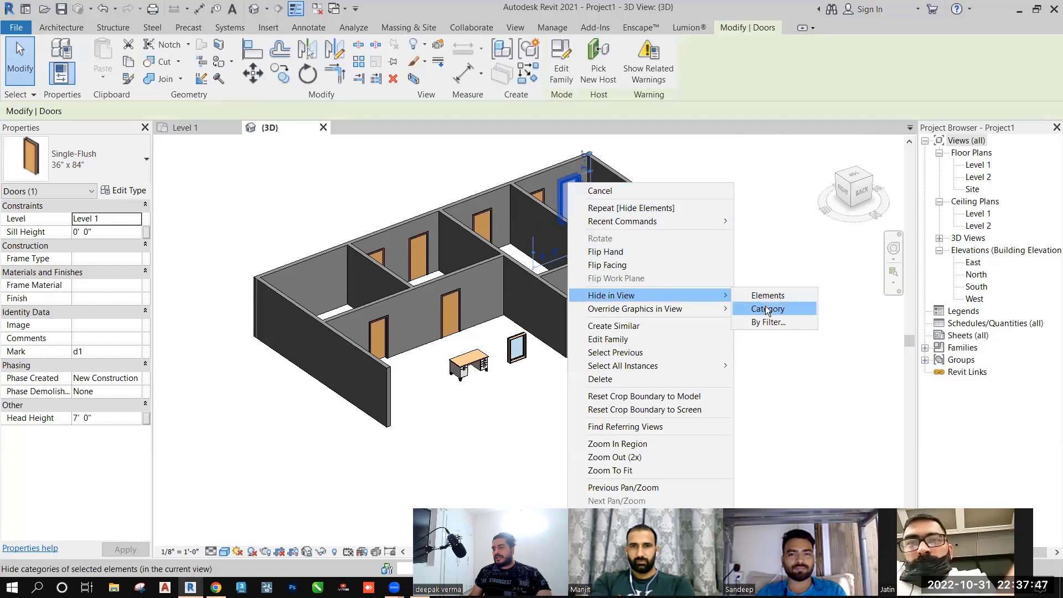
left_click(768, 310)
middle_click_drag(768, 310, 655, 308, "shift")
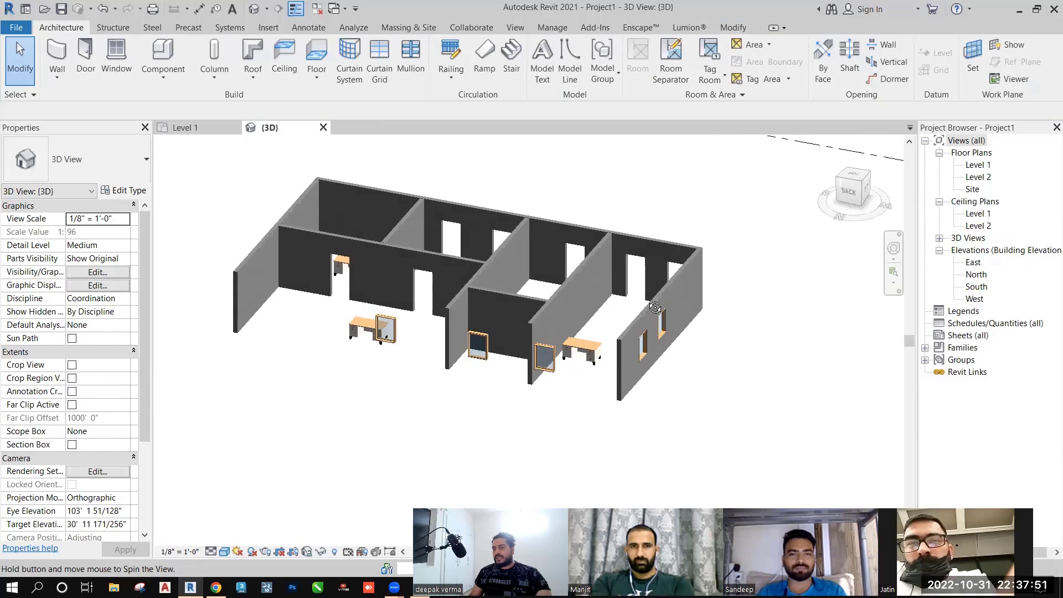
Open the Level 1 floor plan
double_click(978, 165)
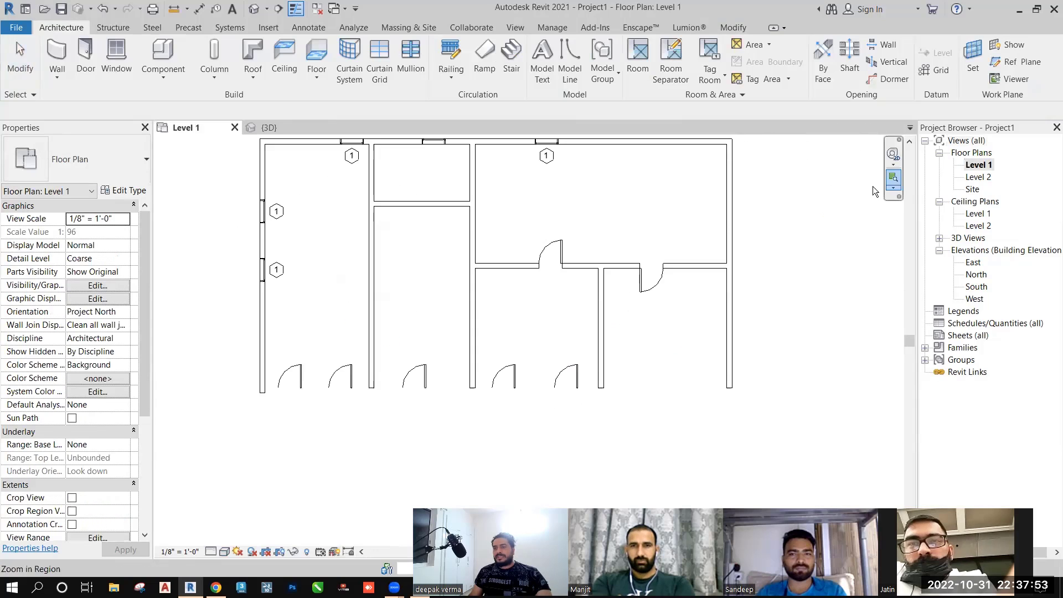
middle_click_drag(416, 275, 416, 278)
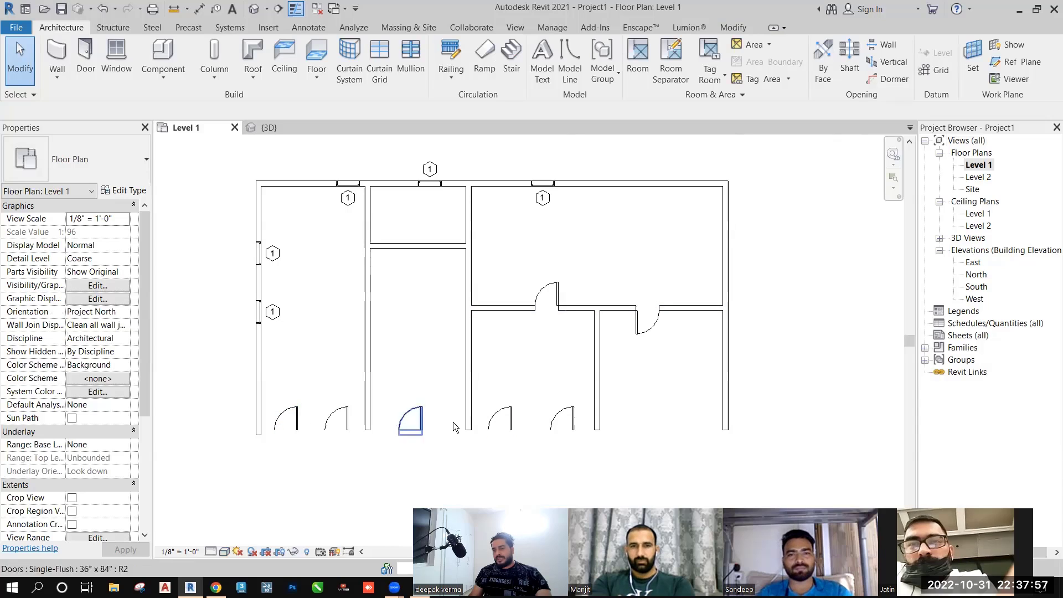
middle_click_drag(545, 427, 531, 416)
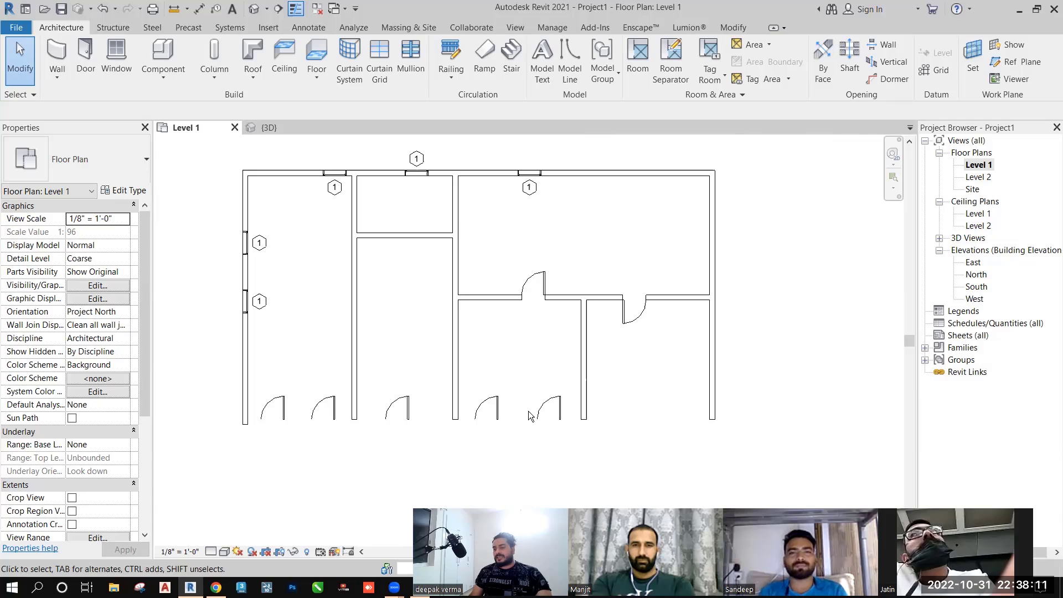
right_click(427, 281)
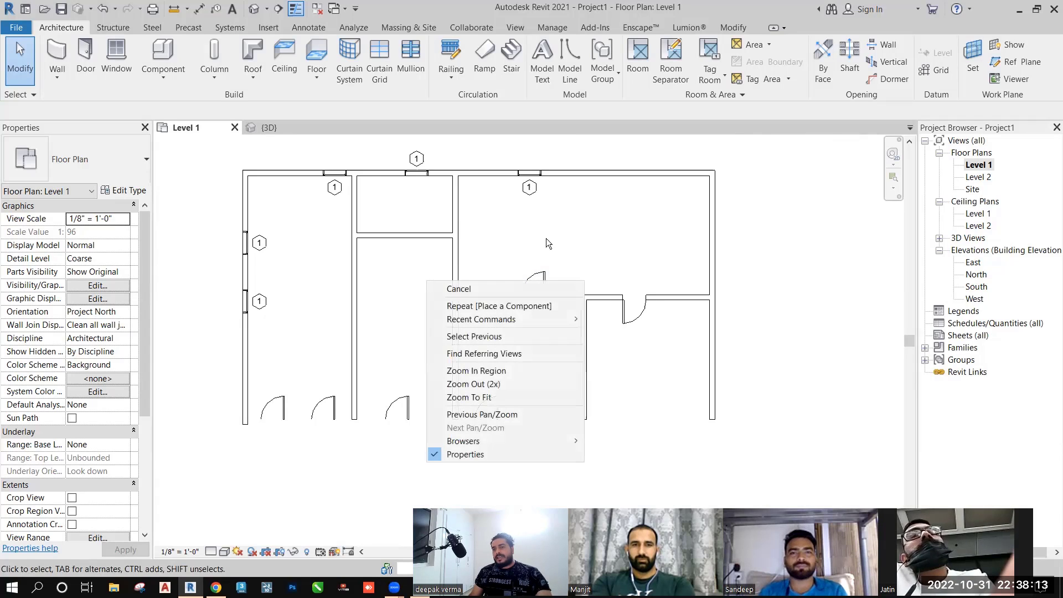
left_click(613, 337)
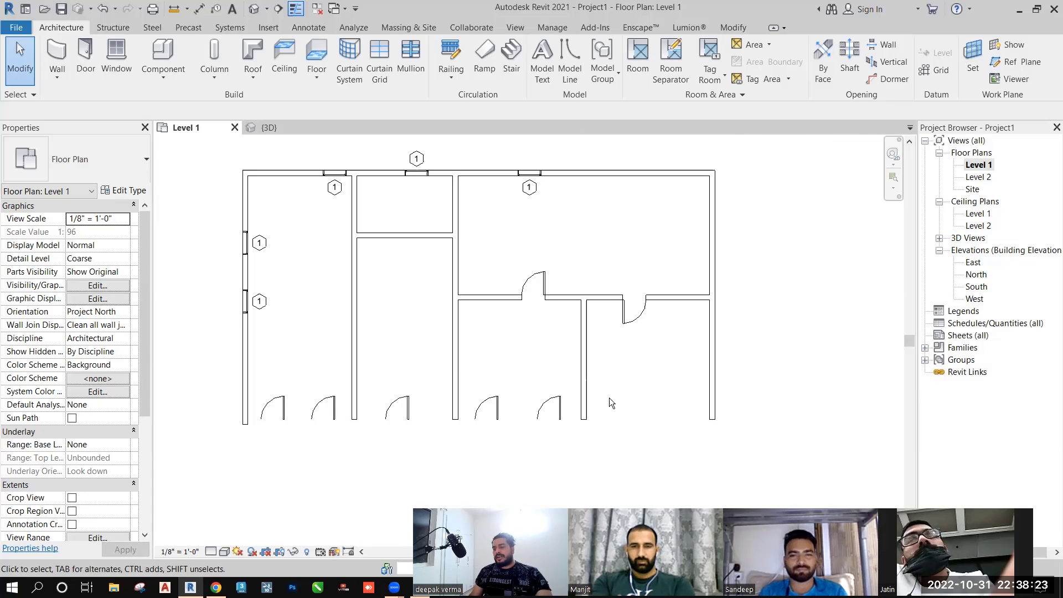
scroll(610, 398, "down", 1)
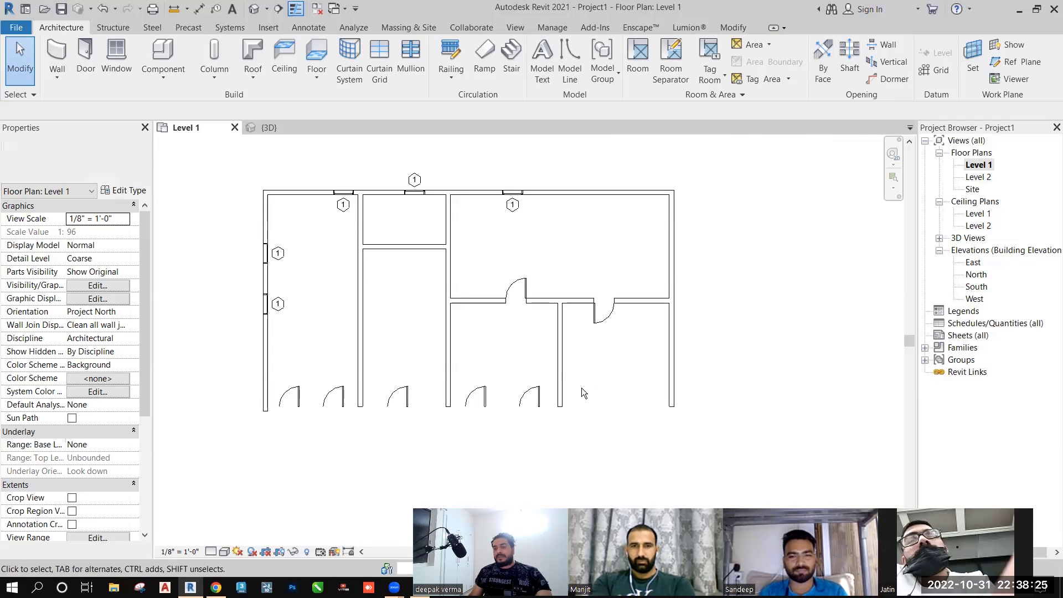
middle_click_drag(609, 398, 581, 388)
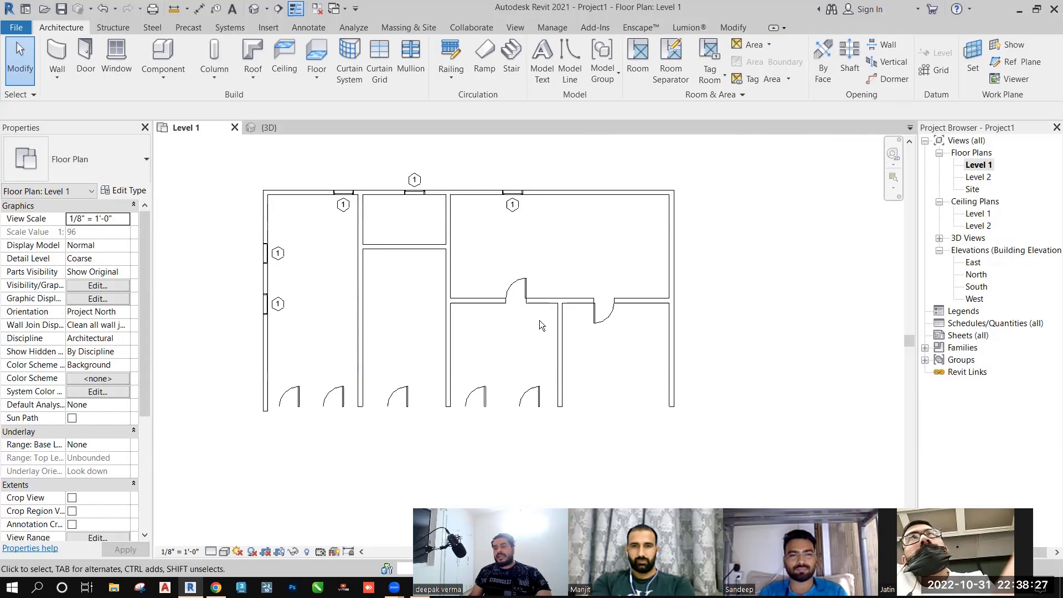
middle_click_drag(463, 342, 455, 328)
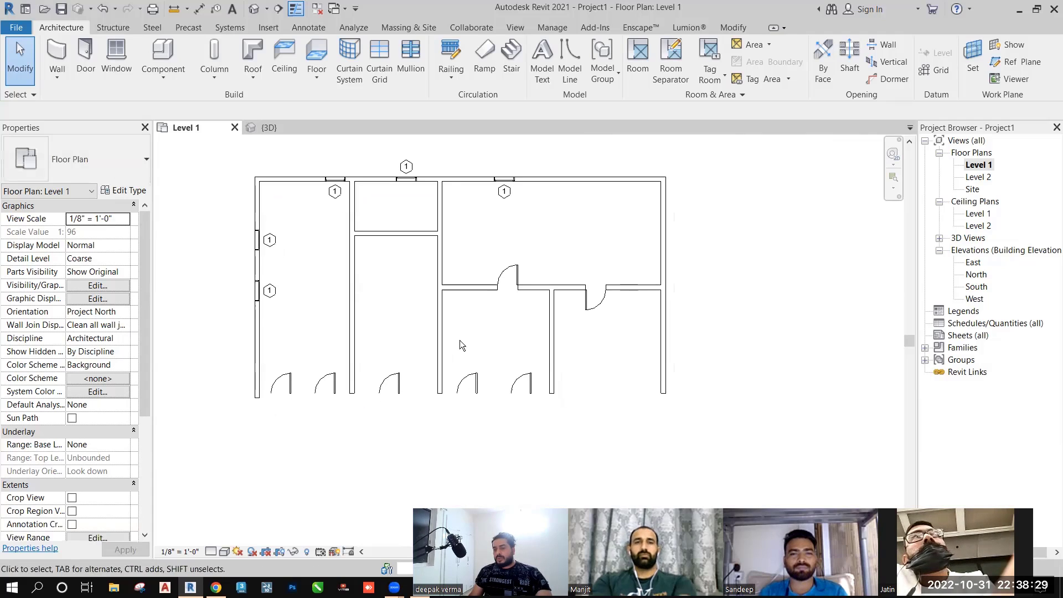
Turn on Reveal Hidden Elements mode in the Level 1 plan
left_click(309, 552)
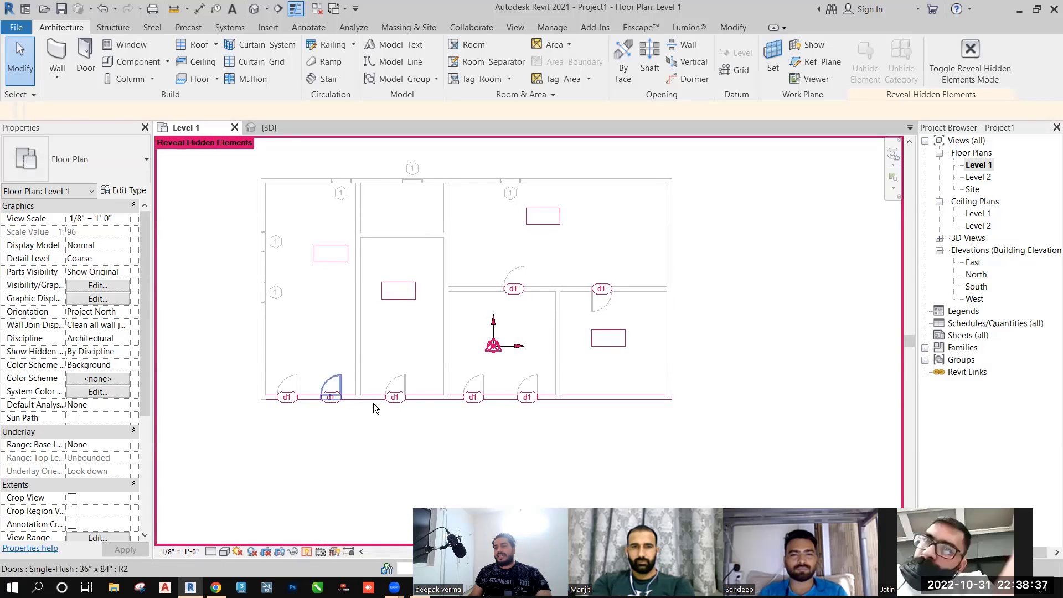
scroll(328, 286, "up", 1)
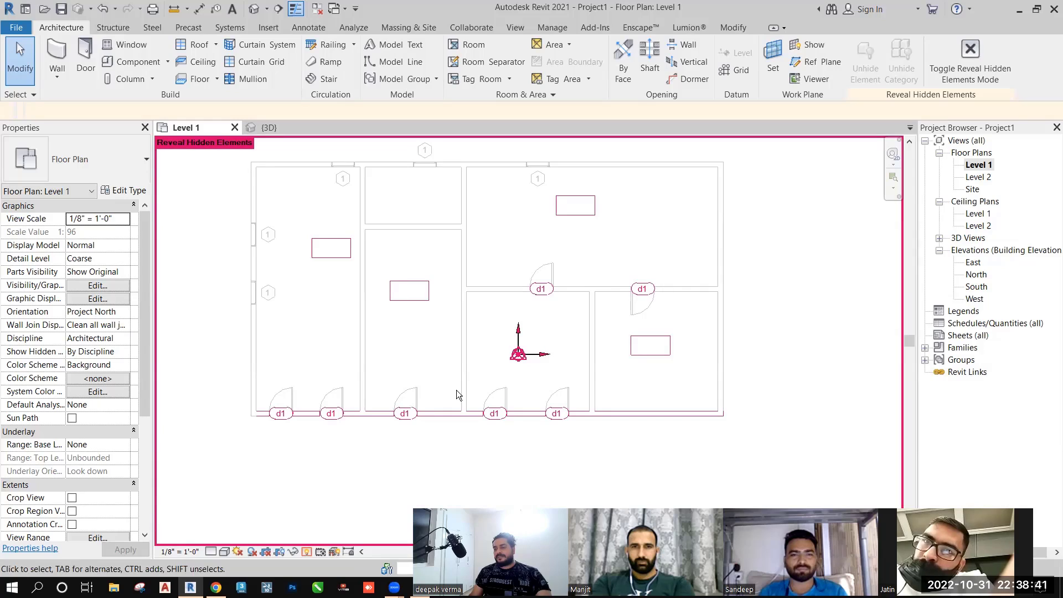
scroll(456, 390, "down", 1)
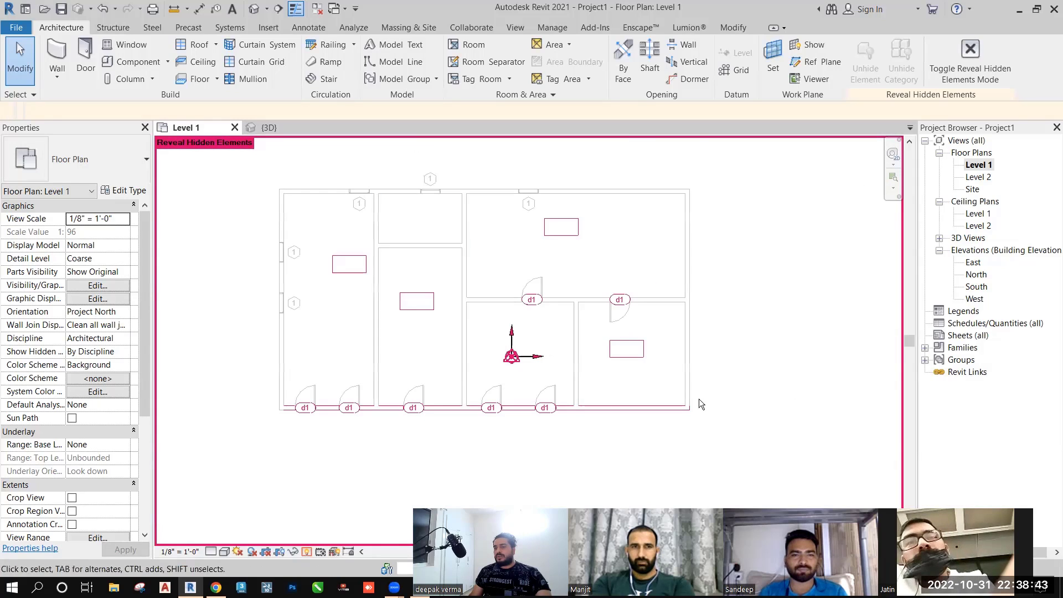
scroll(302, 459, "up", 1)
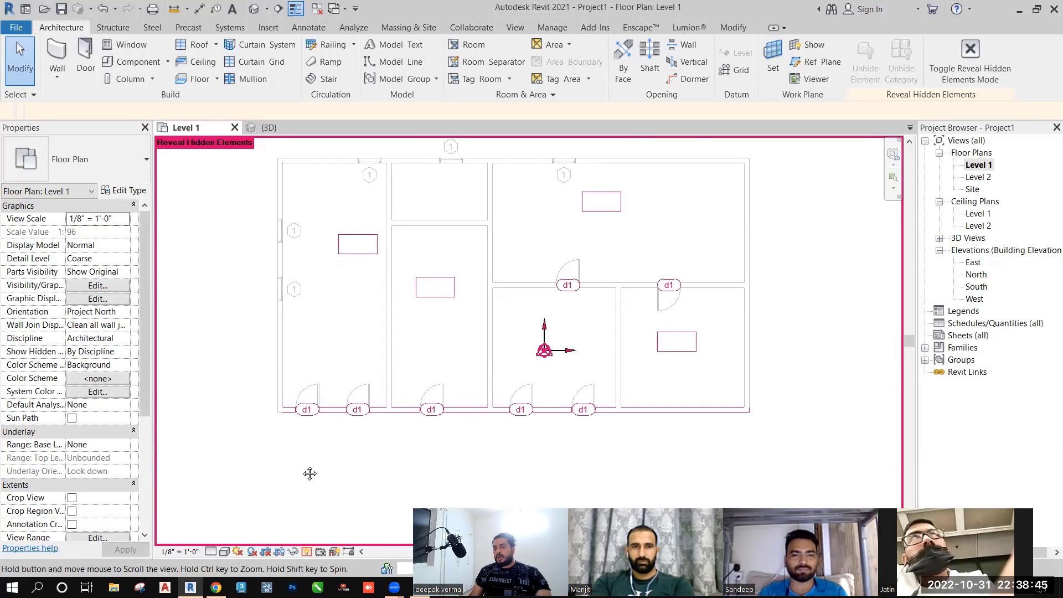
Unhide the lower exterior wall that holds five doors in the Level 1 plan, as an individual element
left_click(402, 416)
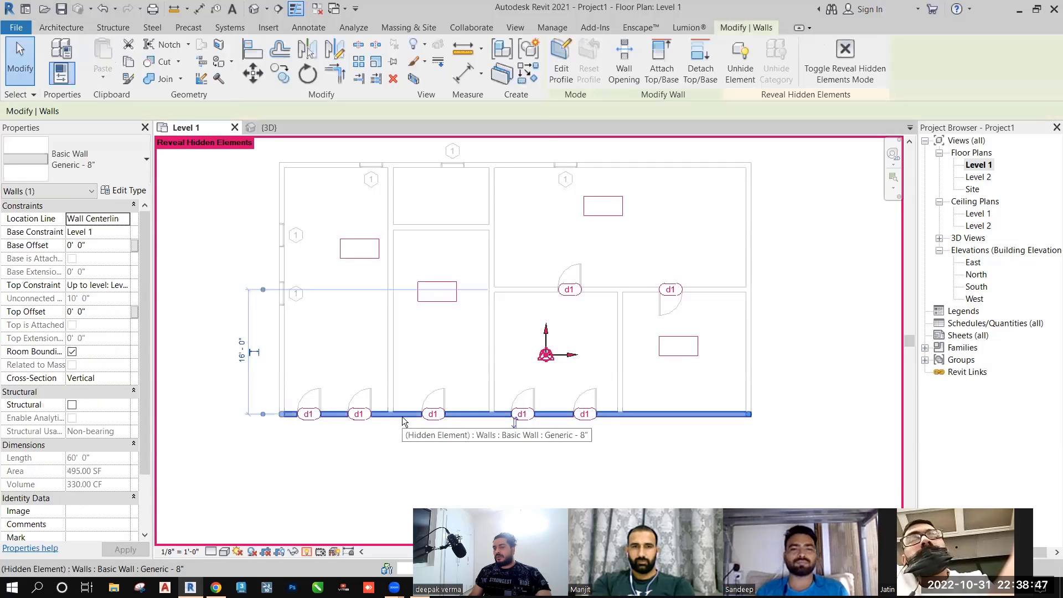
right_click(402, 416)
mouse_move(498, 210)
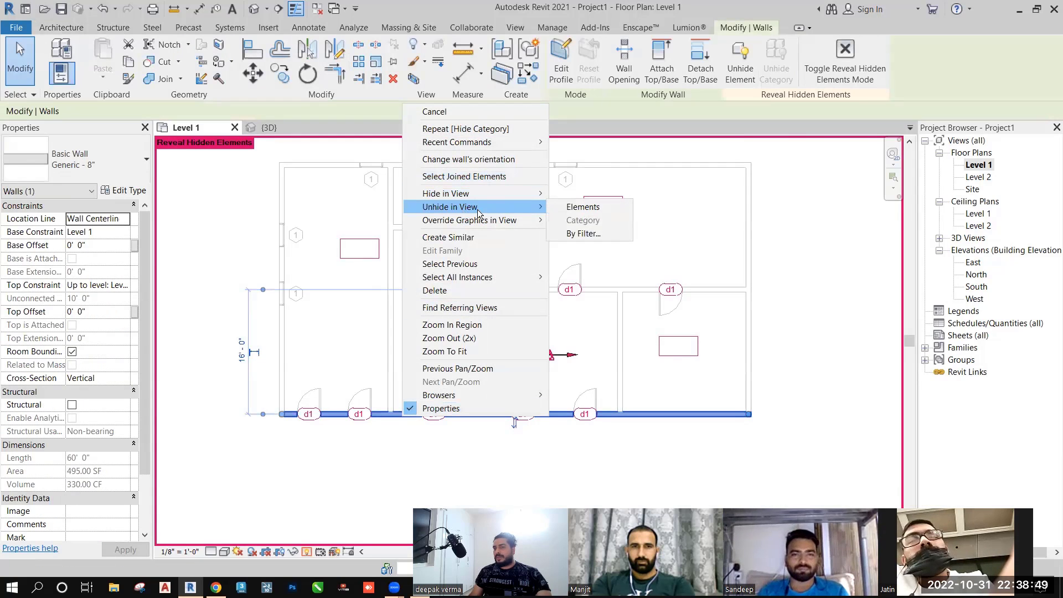
left_click(582, 206)
left_click(296, 457)
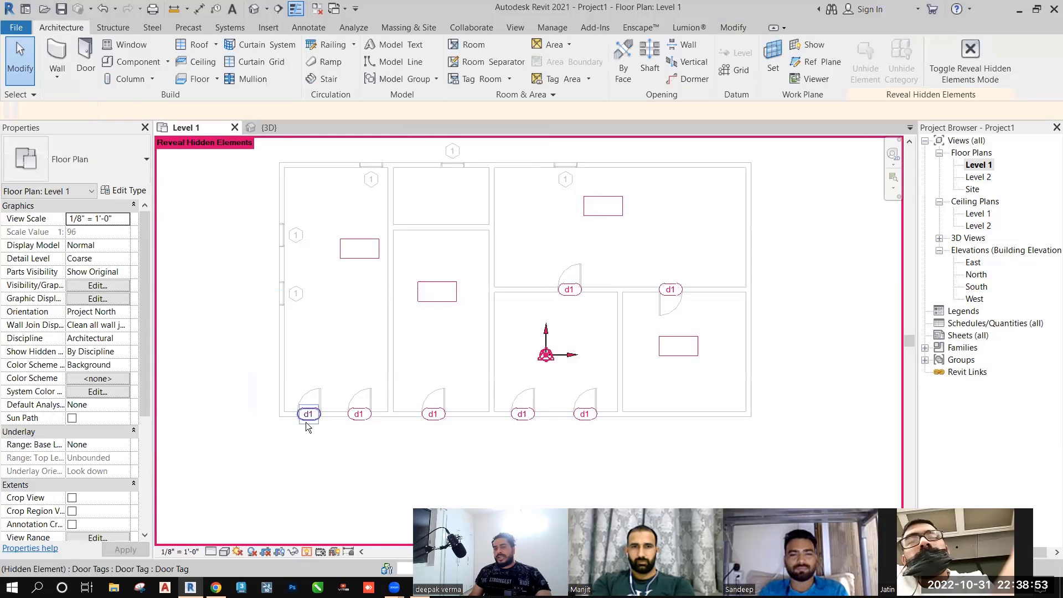
Unhide the entire door tag category in the Level 1 plan, starting from the tag of the leftmost door
left_click(308, 420)
right_click(308, 427)
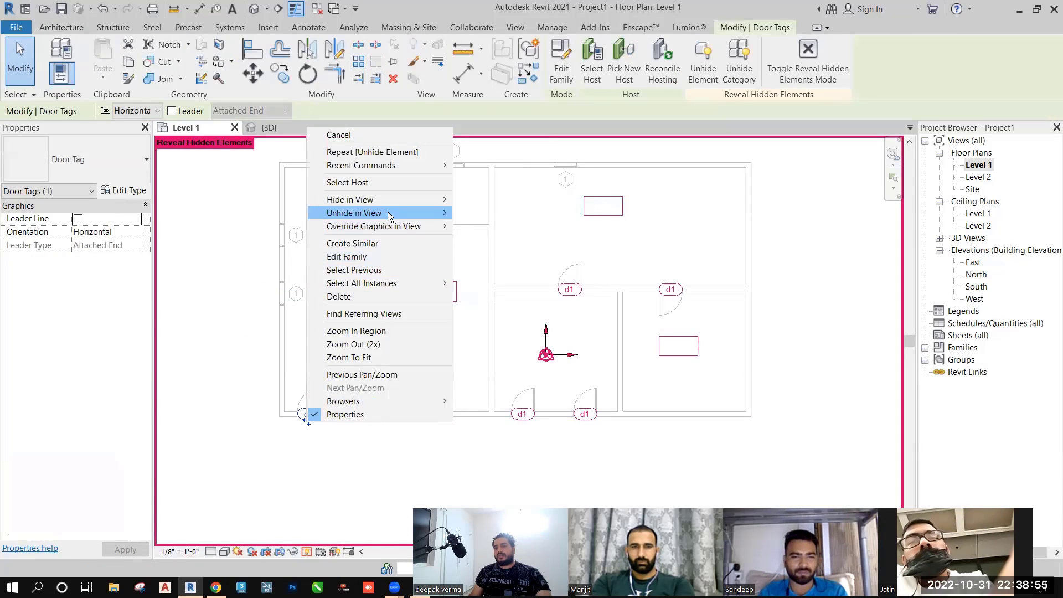
mouse_move(438, 213)
left_click(487, 227)
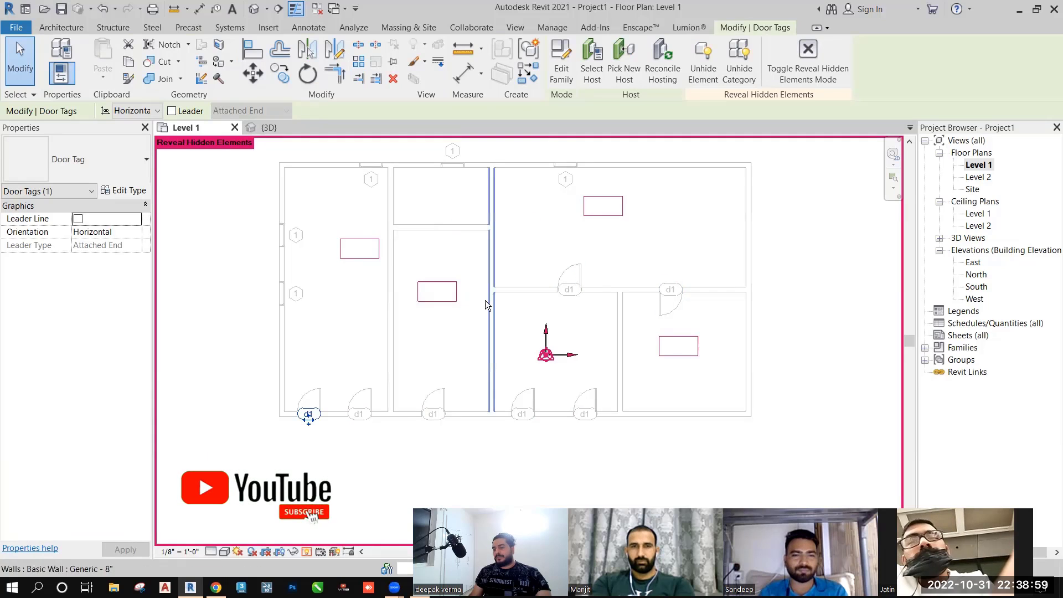
Unhide the furniture category in the Level 1 plan, starting from the desk in the far-left room, and clear the selection
left_click(361, 258)
right_click(361, 258)
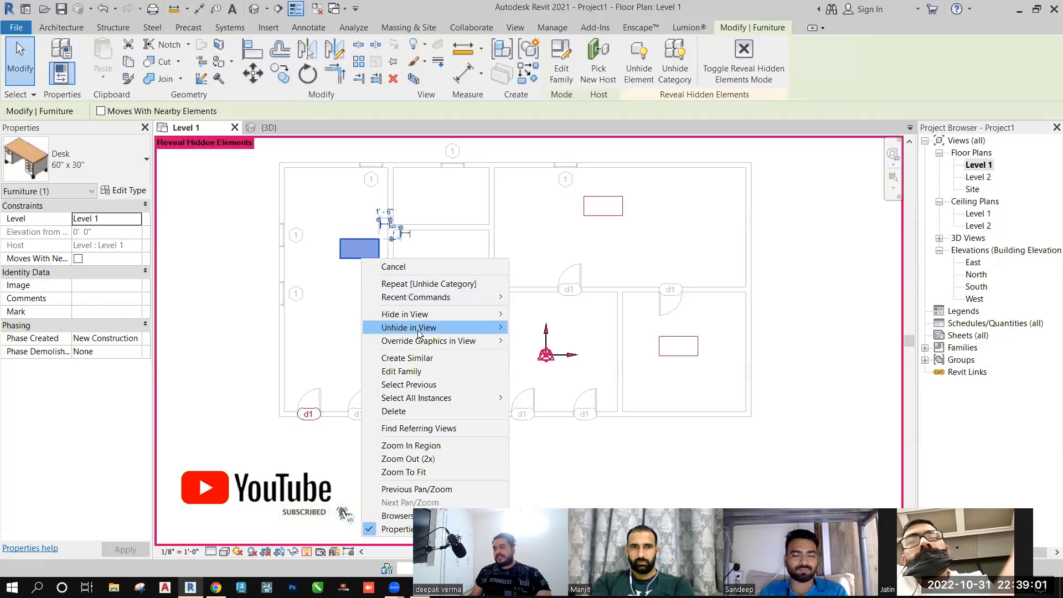
mouse_move(465, 328)
left_click(537, 340)
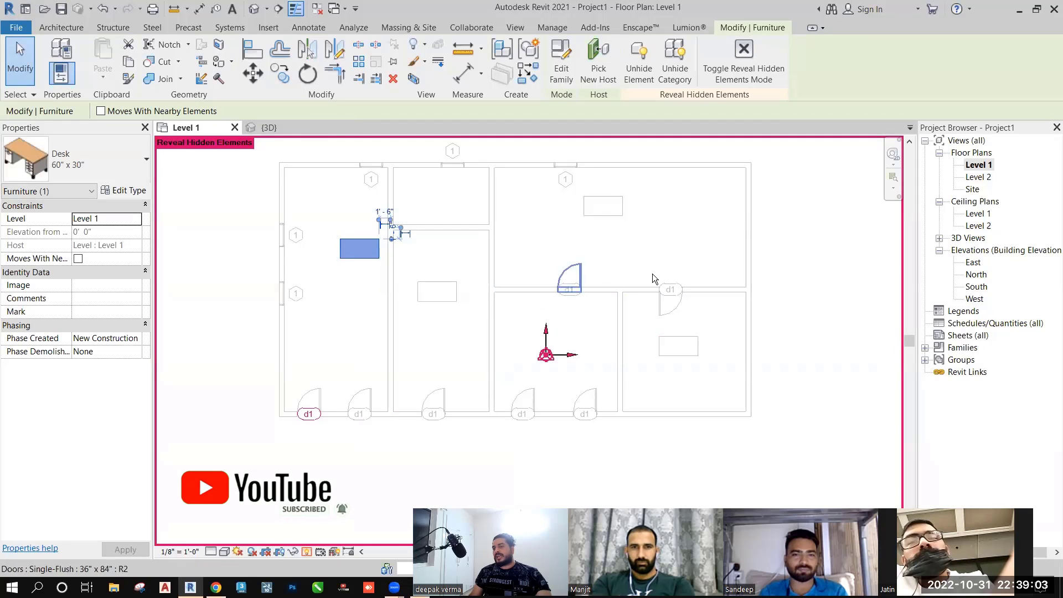
left_click(523, 213)
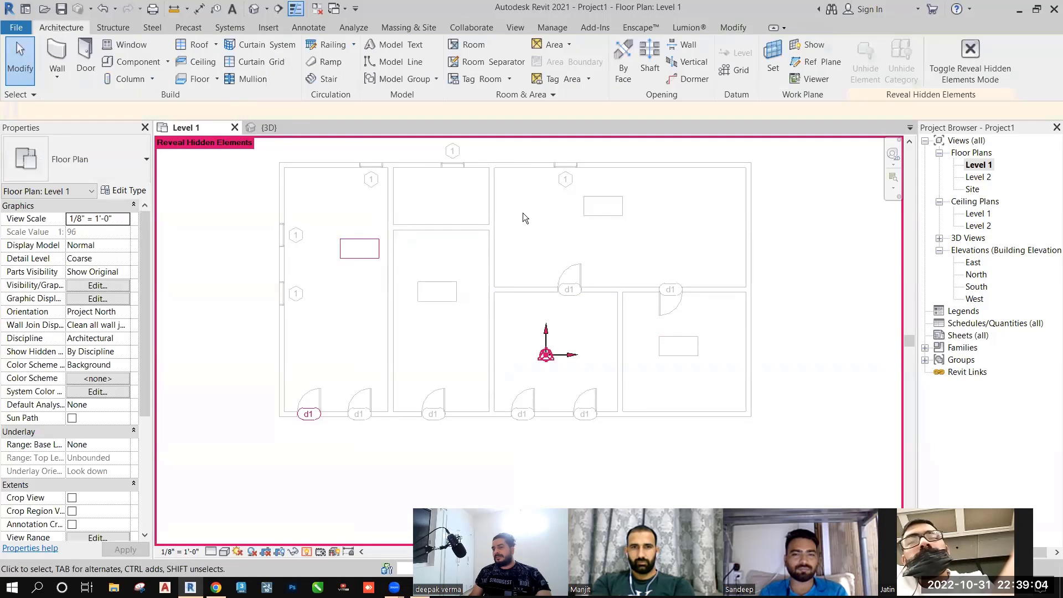
left_click(349, 258)
right_click(349, 258)
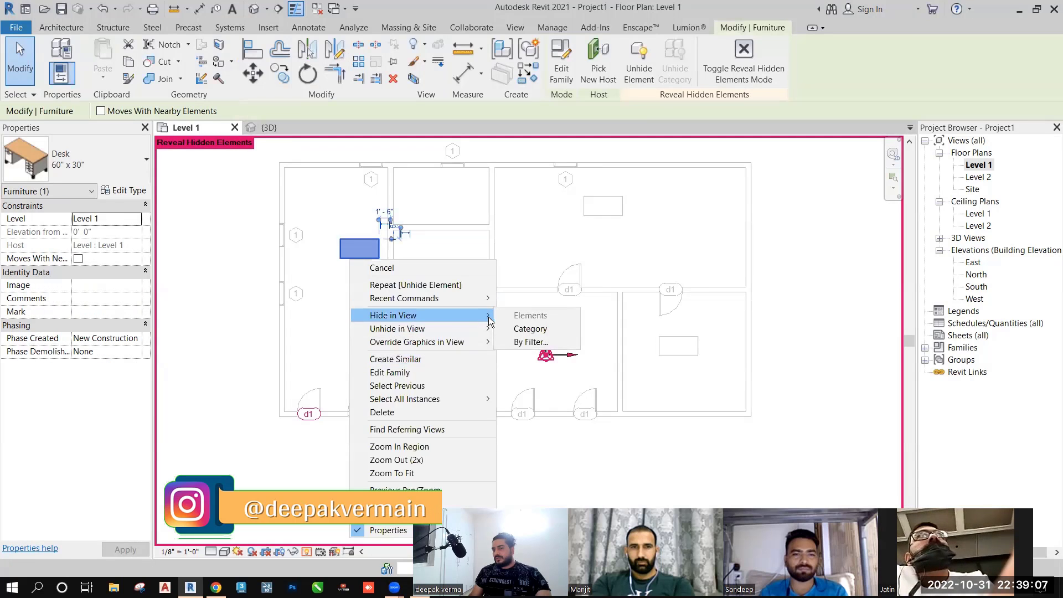
left_click(326, 294)
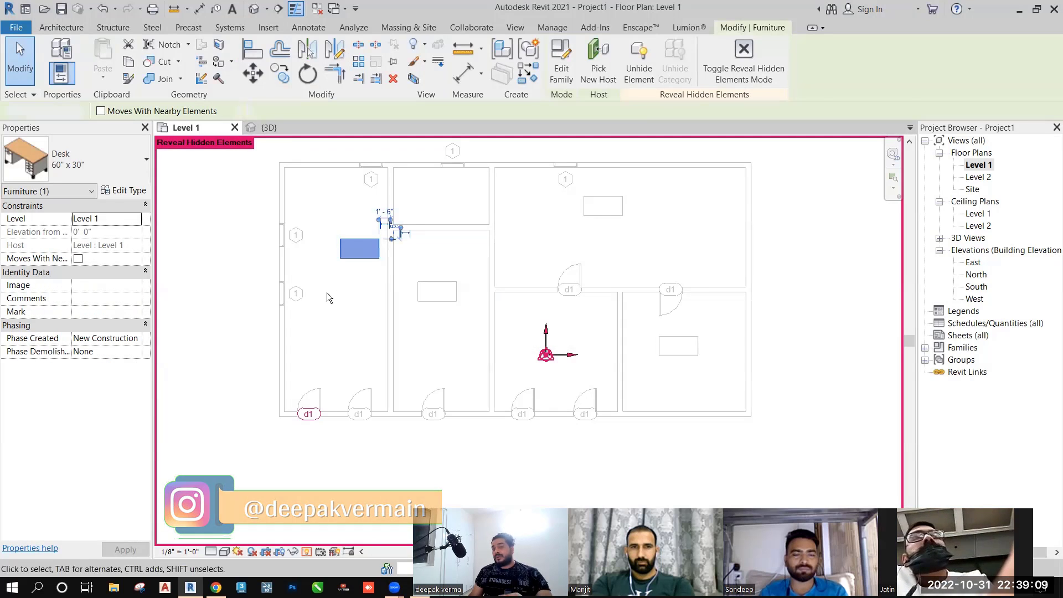
left_click(327, 293)
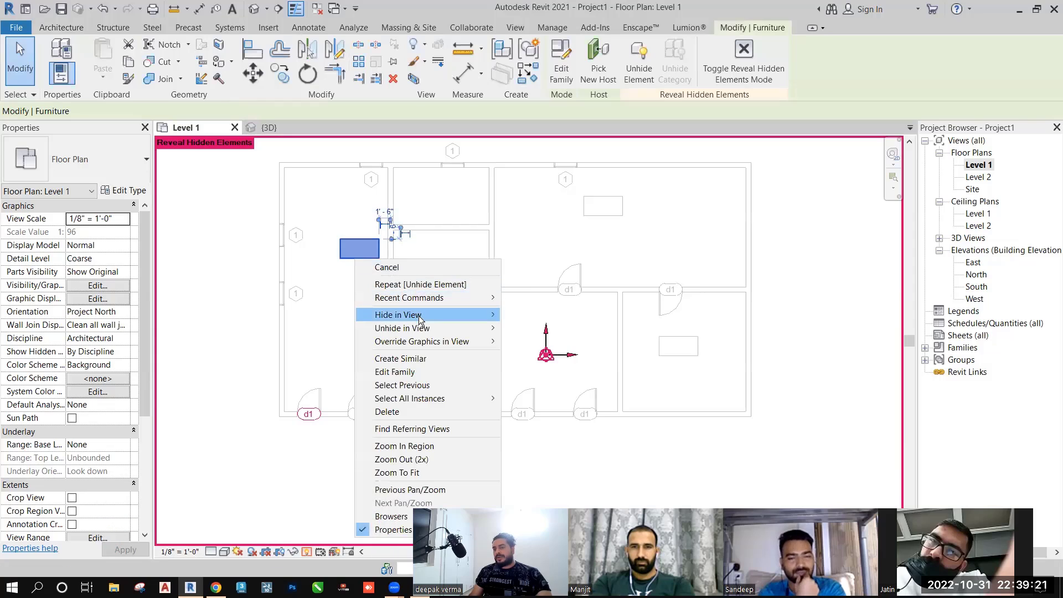
Hide the furniture category again from the far-left room's desk, and restore it by unhiding the category
mouse_move(476, 315)
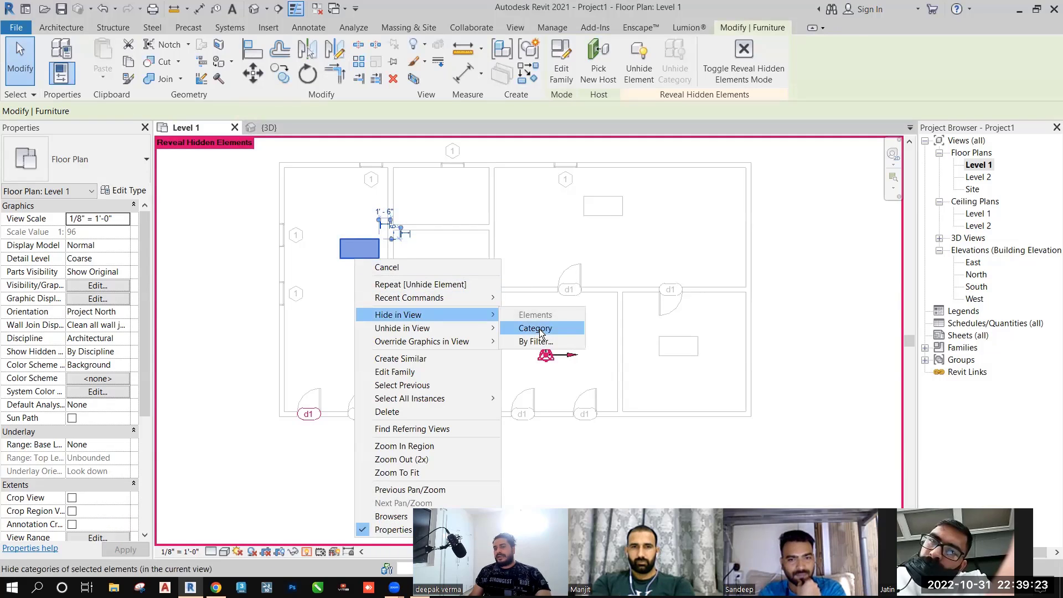
left_click(540, 329)
right_click(367, 257)
mouse_move(397, 329)
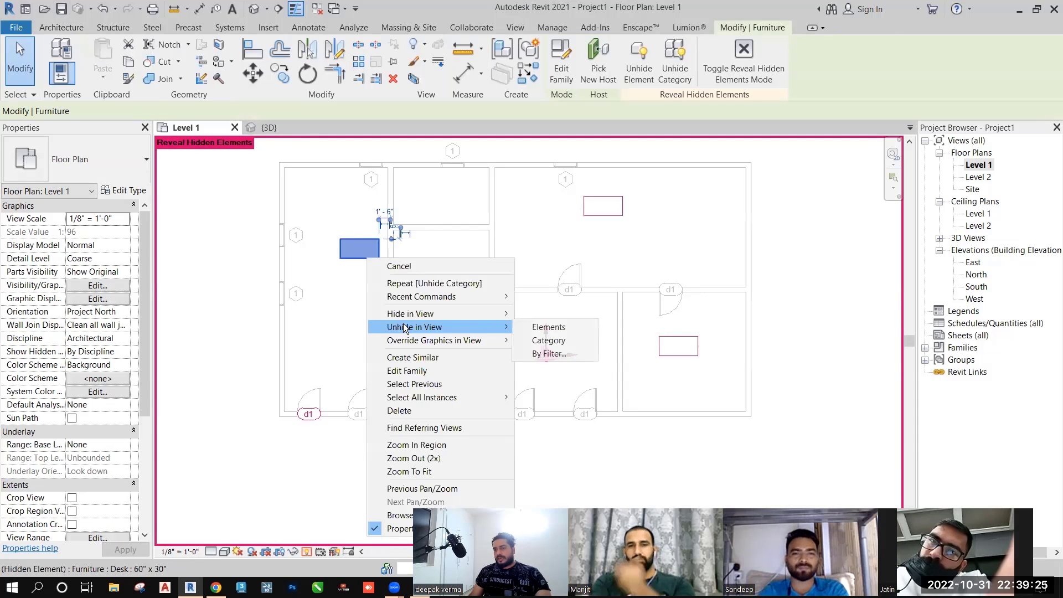
left_click(550, 341)
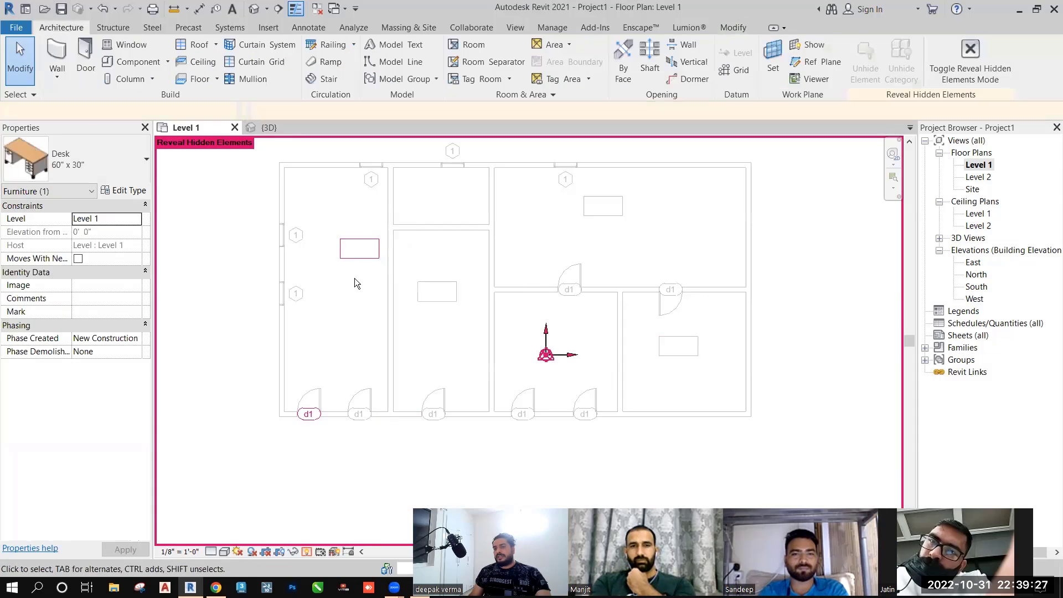
Unhide the far-left room's desk as an individual element and leave Reveal Hidden Elements mode
right_click(355, 258)
mouse_move(410, 330)
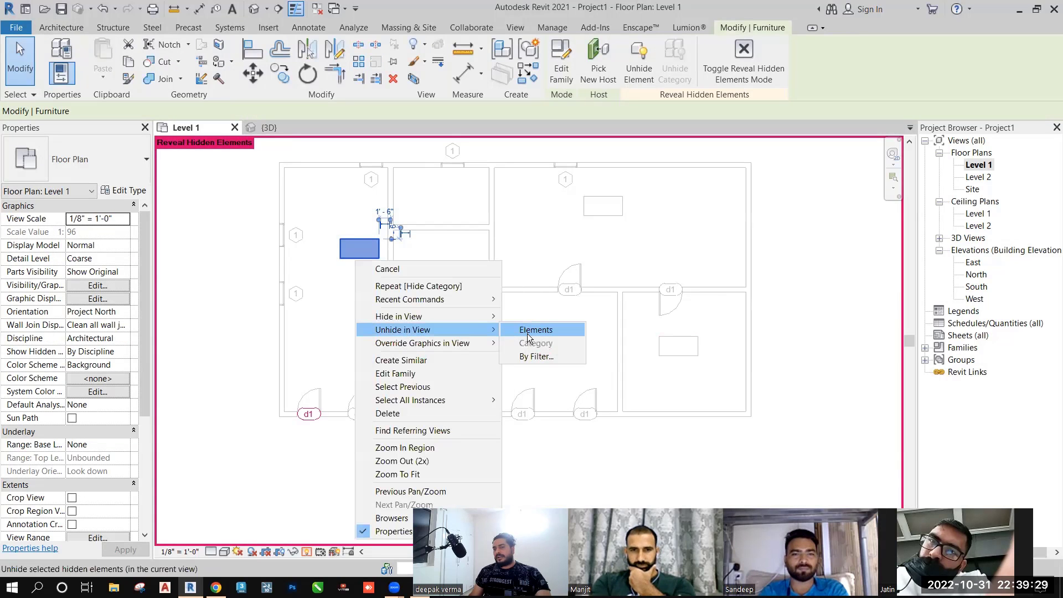
left_click(528, 332)
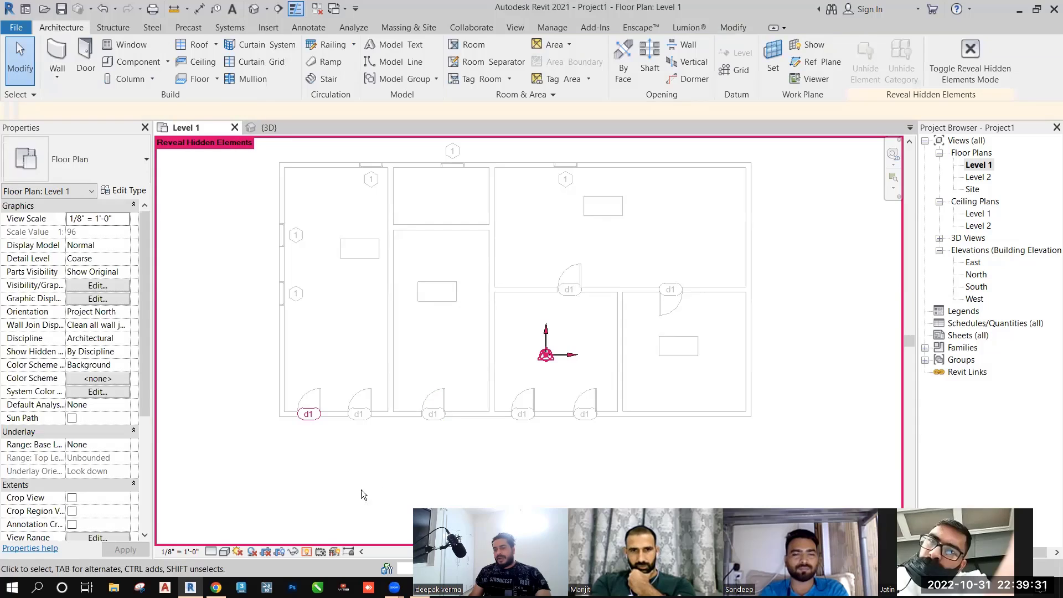
left_click(307, 553)
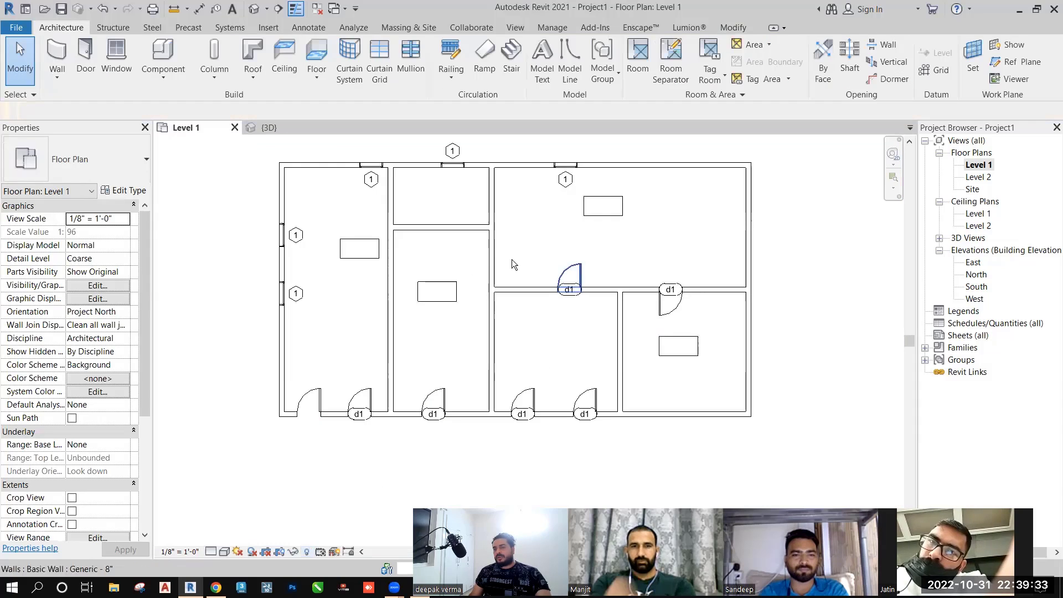
mouse_move(512, 260)
middle_mouse_down()
mouse_move(532, 266)
mouse_move(520, 279)
middle_mouse_up()
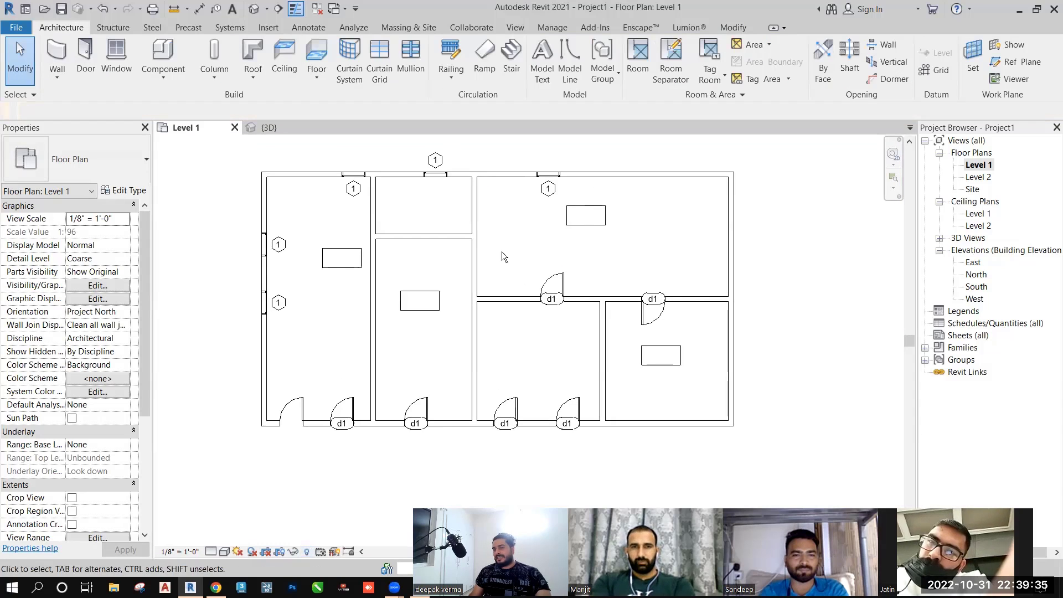
Reveal hidden elements in the default 3D view and unhide the long exterior wall with three windows as an individual element
left_click(254, 9)
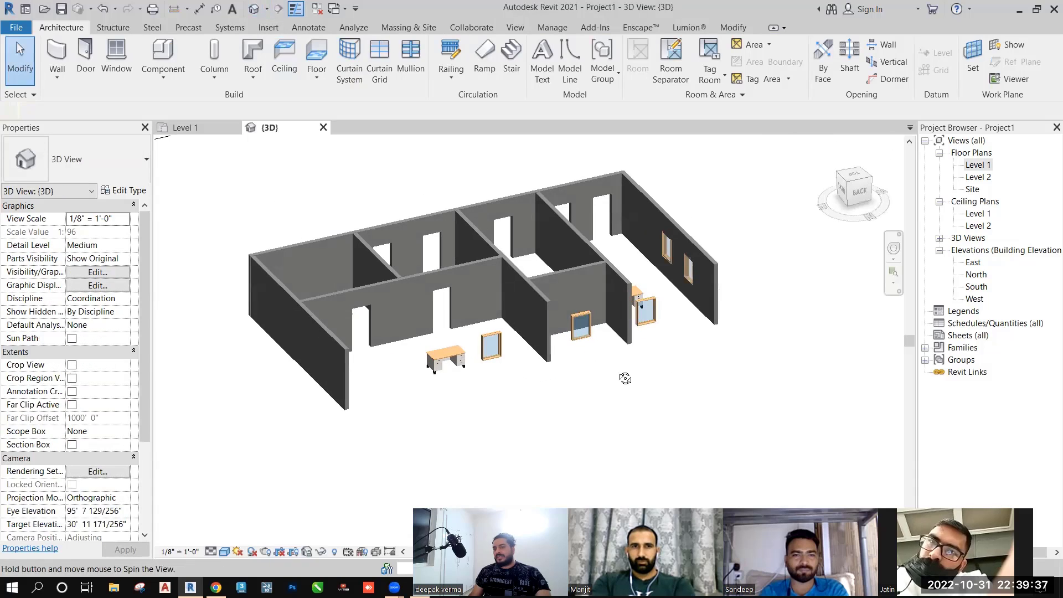
left_click(331, 553)
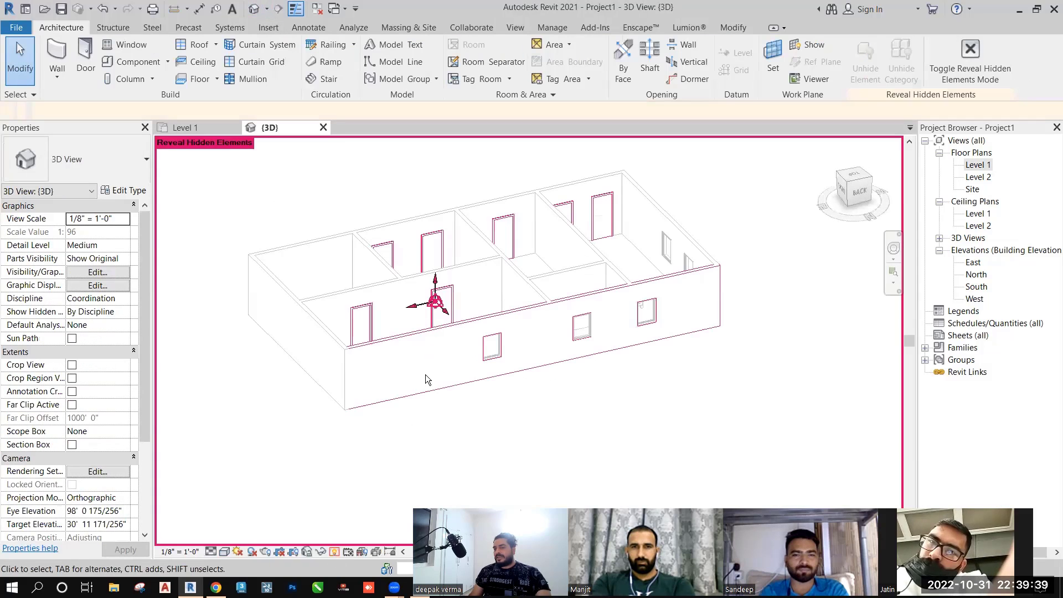
left_click(407, 335)
right_click(407, 335)
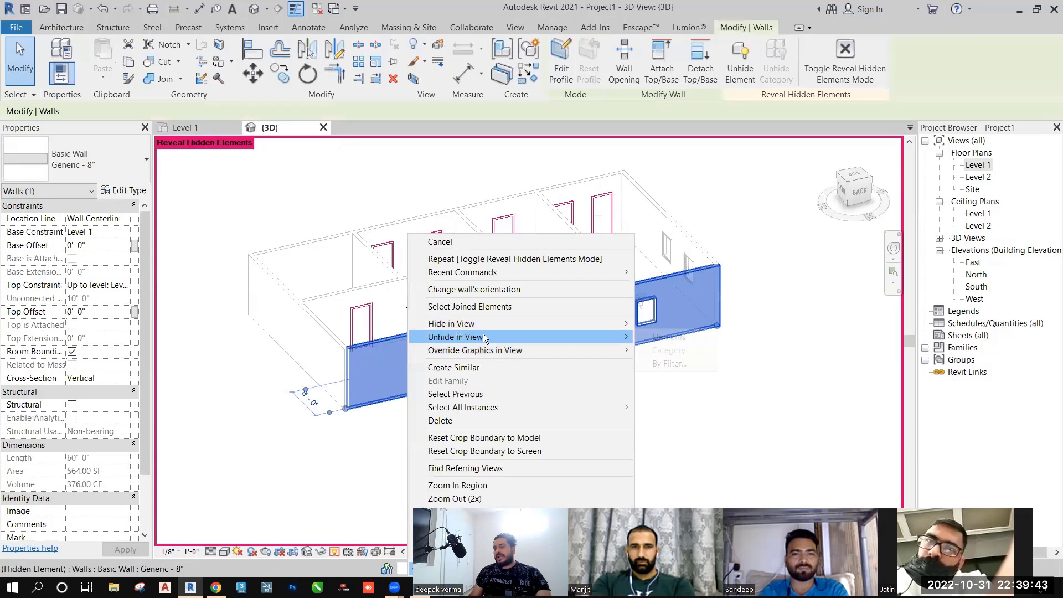
mouse_move(609, 337)
left_click(700, 335)
Unhide the whole door category in the 3D view, starting from a Single-Flush door in the far exterior wall
left_click(496, 221)
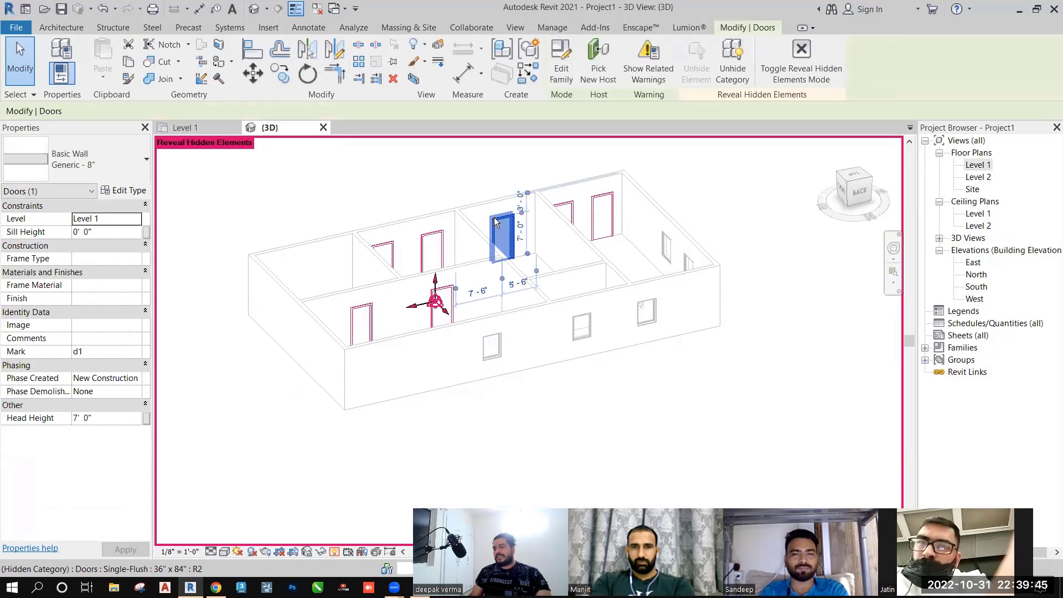
right_click(496, 219)
mouse_move(712, 338)
left_click(747, 350)
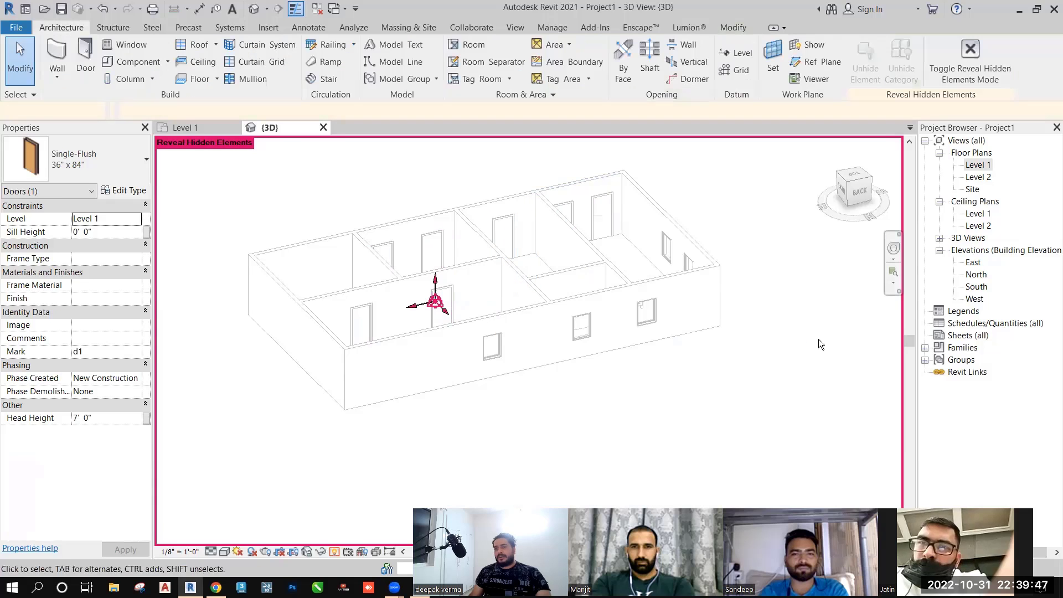
Leave Reveal Hidden Elements mode in the default 3D view
left_click(334, 552)
mouse_move(548, 391)
middle_mouse_down("shift")
mouse_move(543, 362)
mouse_move(600, 375)
mouse_move(571, 367)
middle_mouse_up("shift")
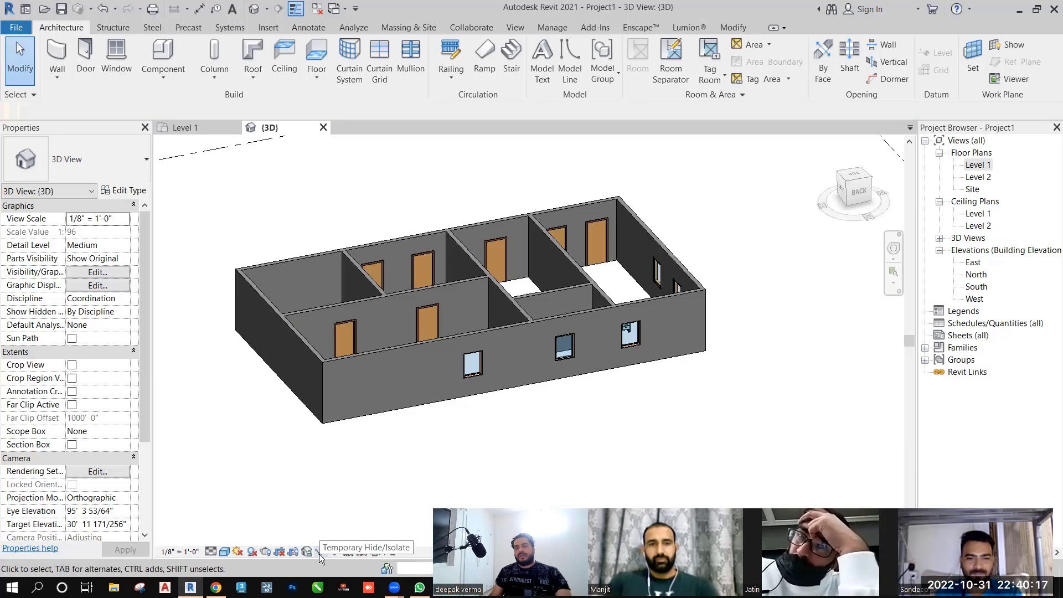
Temporarily hide the long exterior wall with three windows as an individual element, and reset the temporary hide
left_click(396, 351)
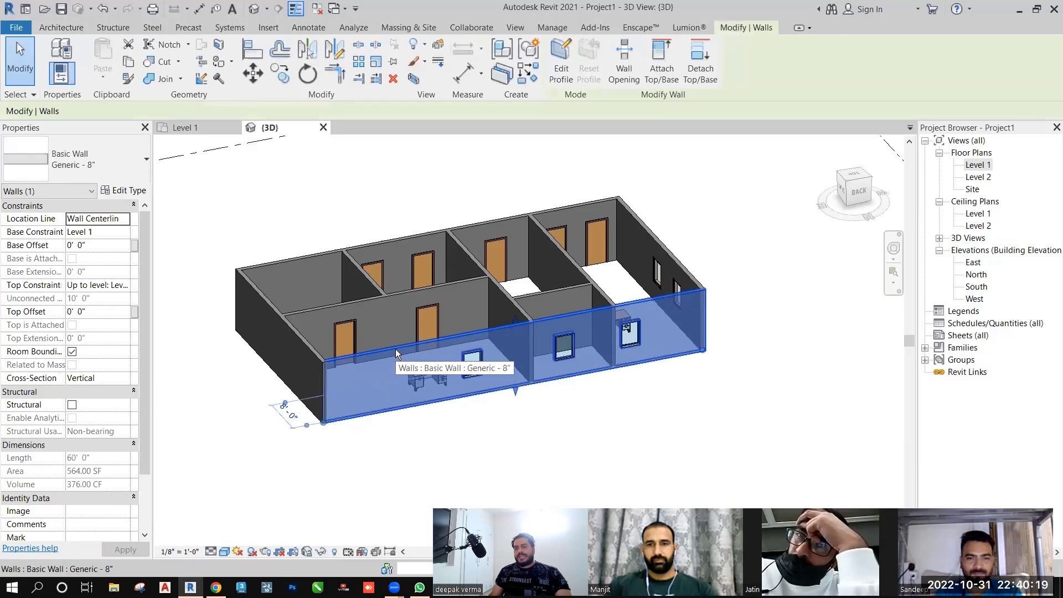
left_click(321, 552)
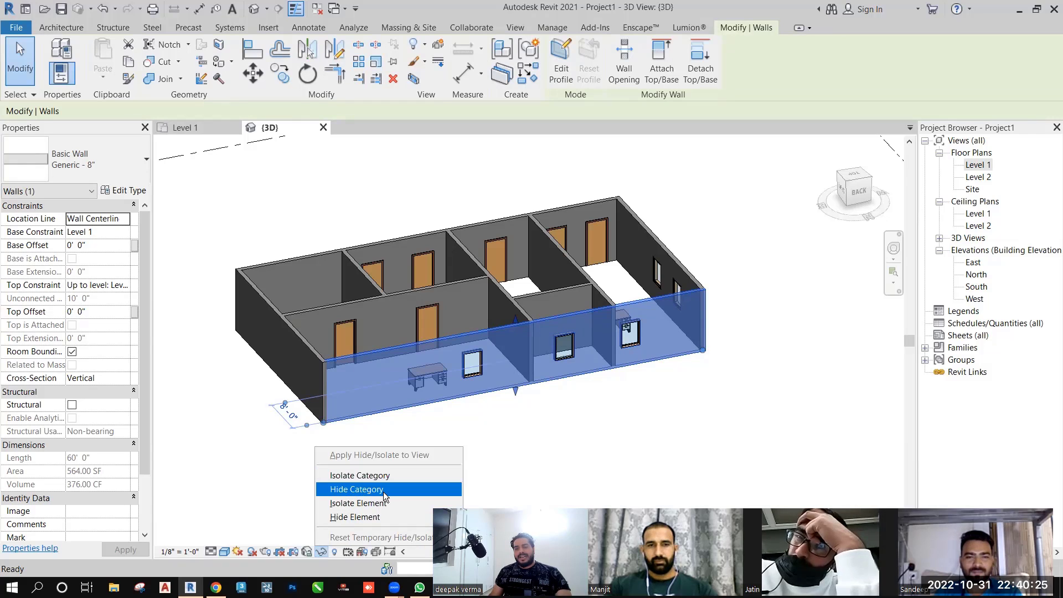
left_click(371, 519)
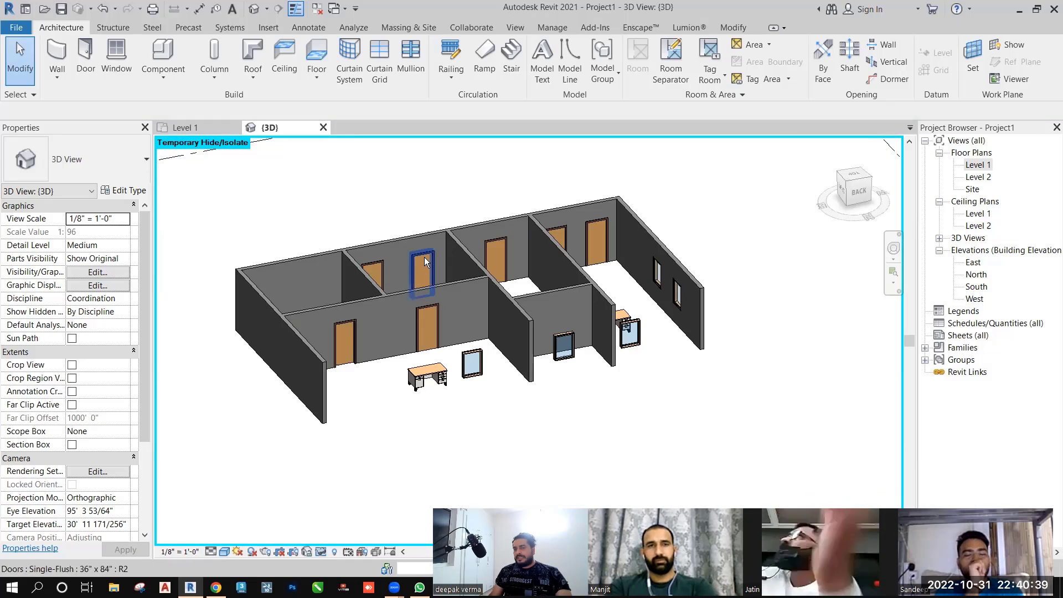
left_click(321, 553)
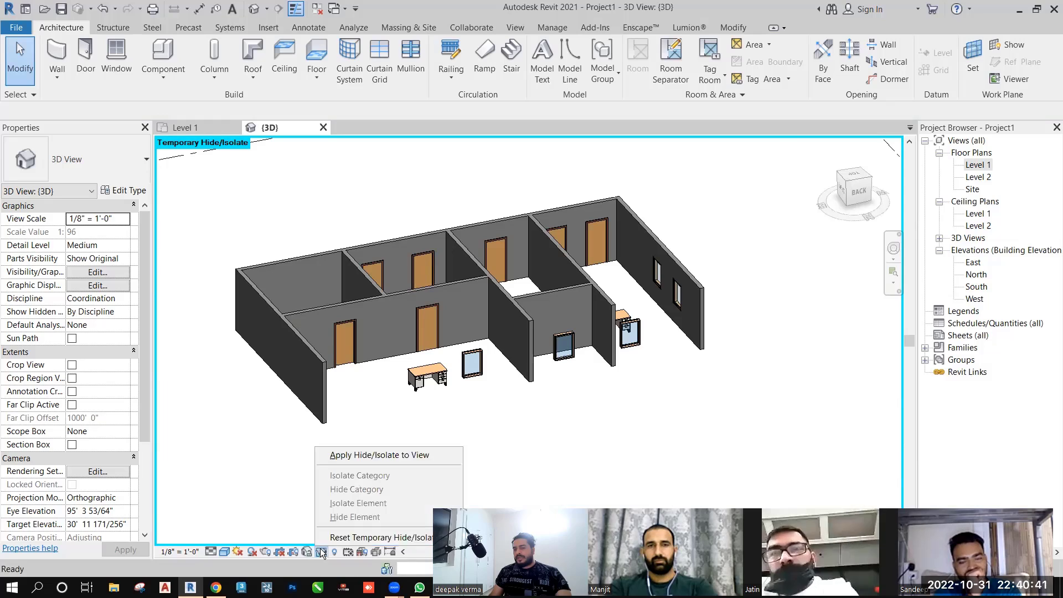
left_click(356, 538)
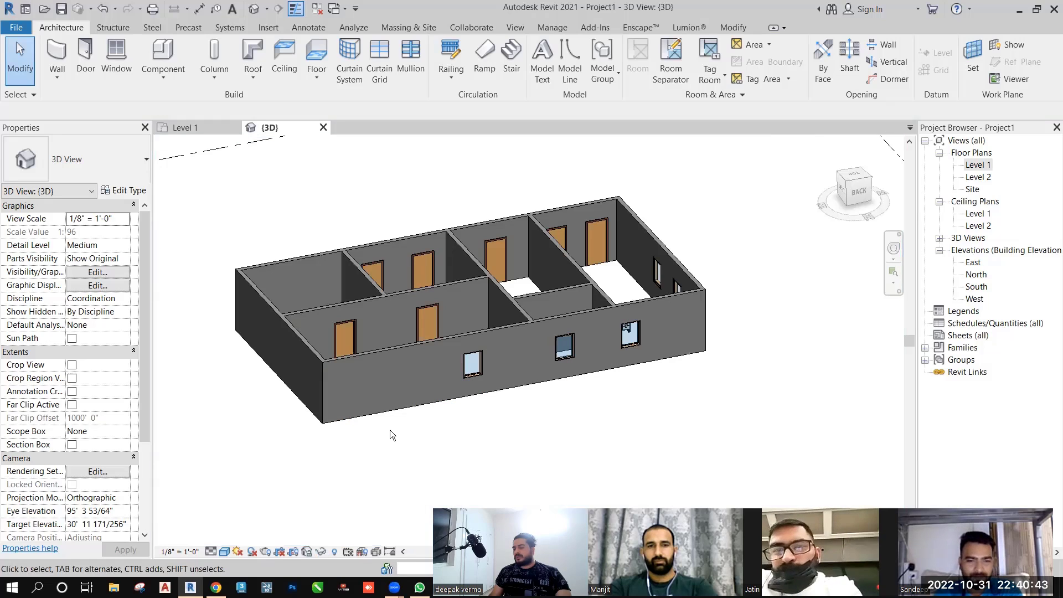
Temporarily isolate the wall category from the long exterior wall with three windows, inspect the bare walls, and reset the isolation
left_click(356, 359)
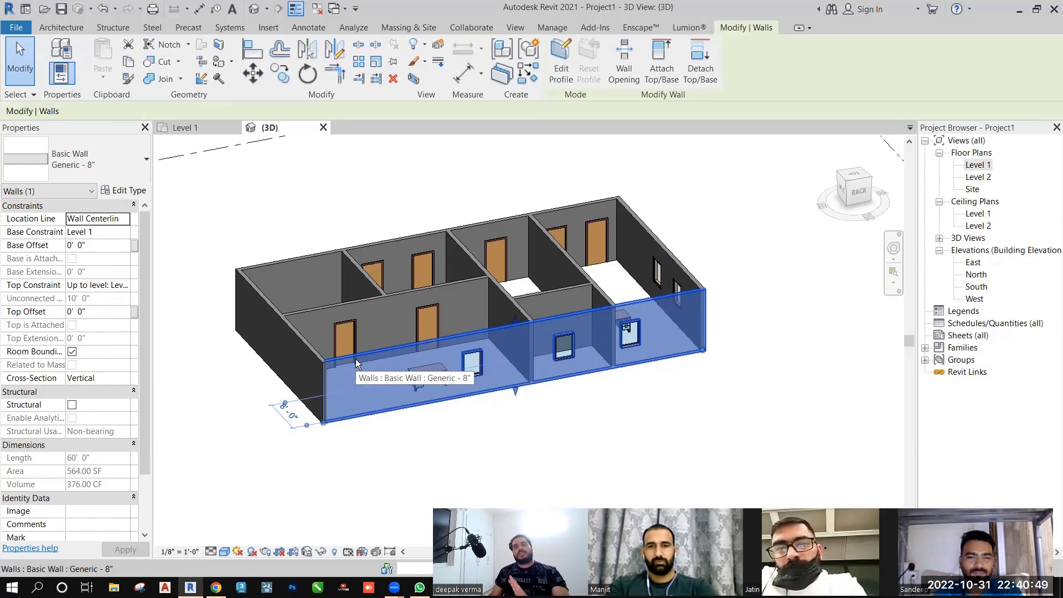
left_click(321, 552)
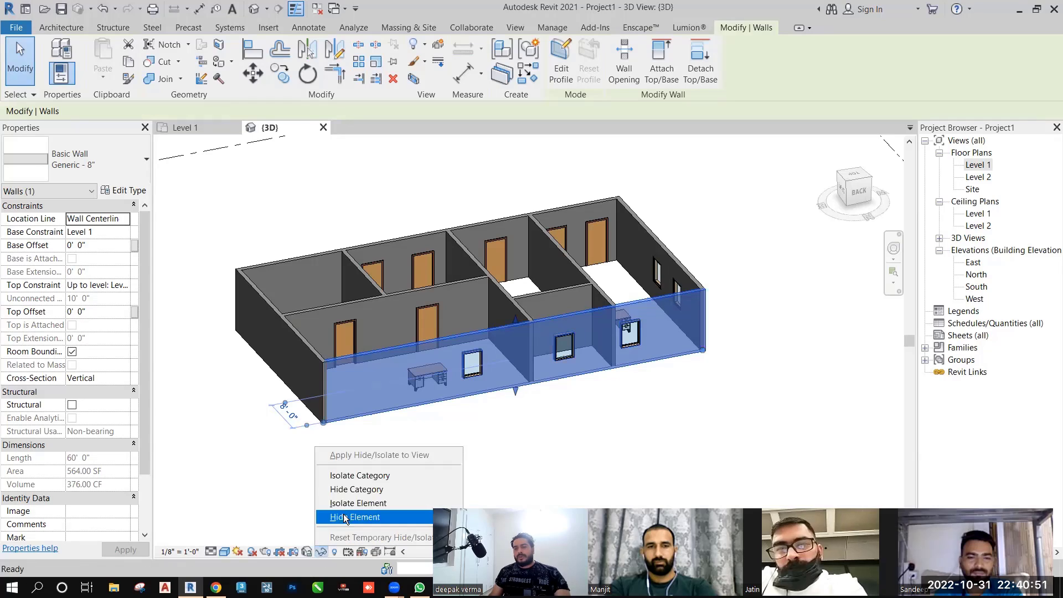
left_click(350, 481)
left_click(476, 419)
middle_click_drag(475, 420, 505, 431, "shift")
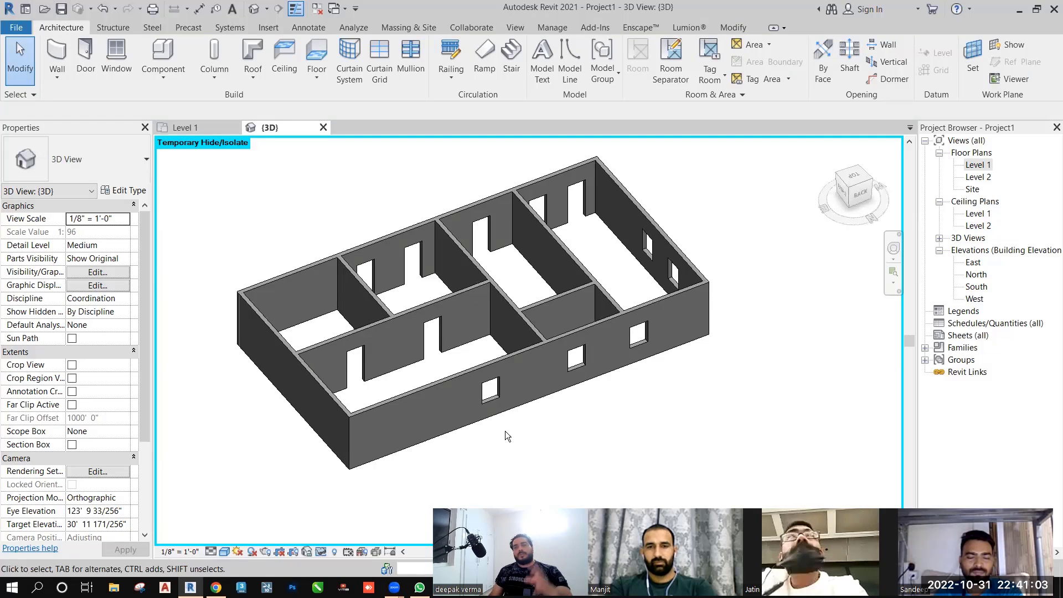
scroll(505, 431, "up", 2)
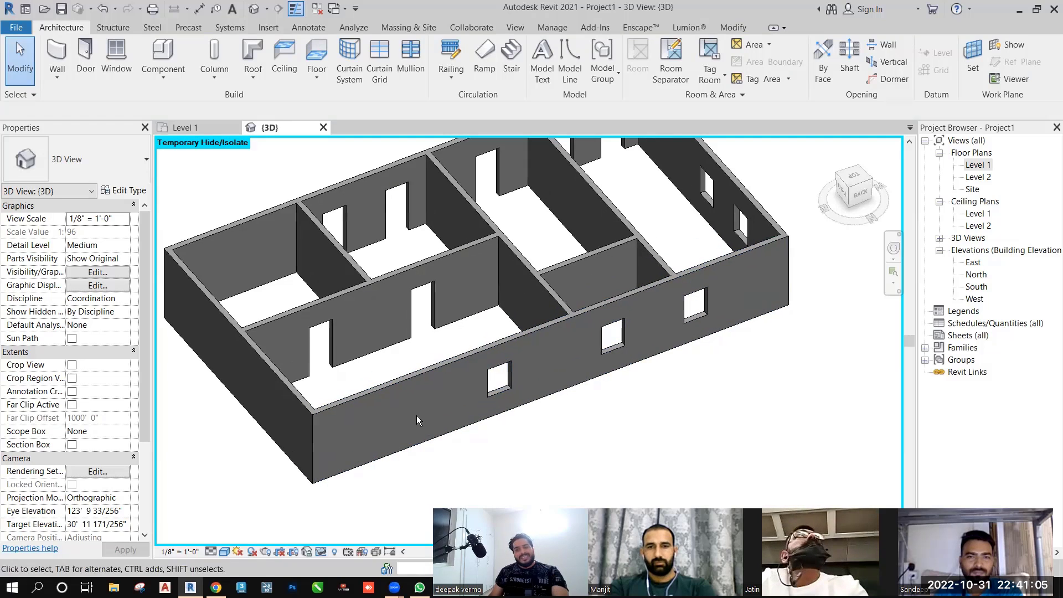
scroll(416, 419, "down", 2)
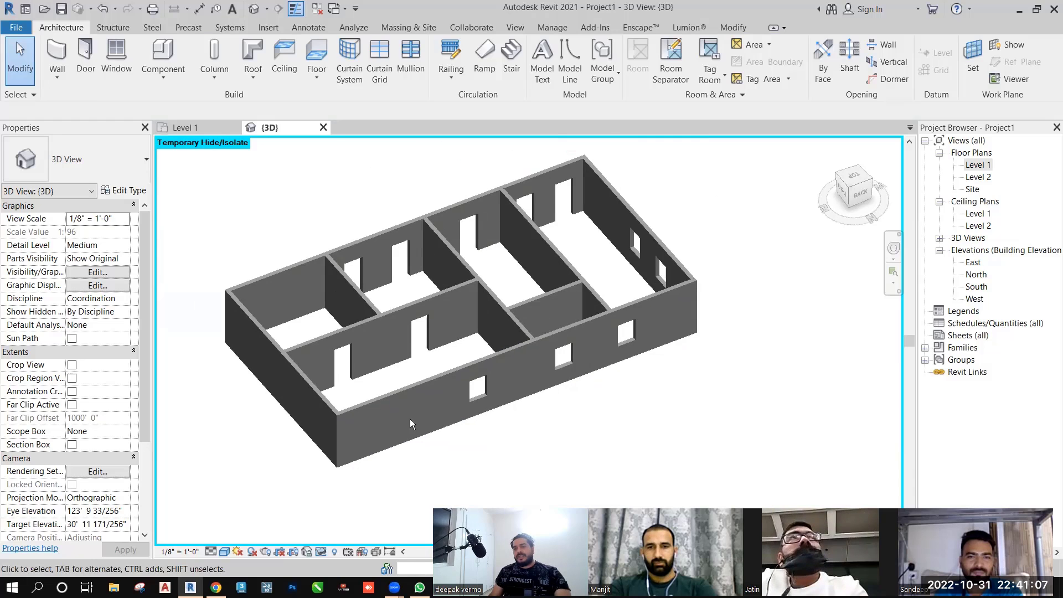
middle_click_drag(437, 421, 439, 404, "shift")
scroll(455, 388, "up", 1)
scroll(482, 376, "down", 1)
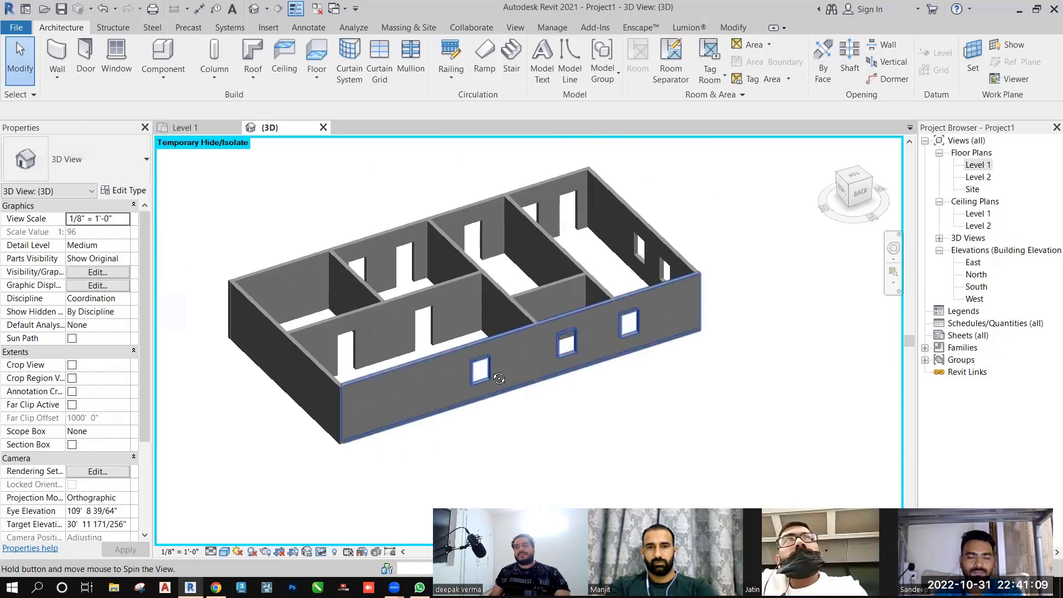
middle_click_drag(486, 370, 478, 359, "shift")
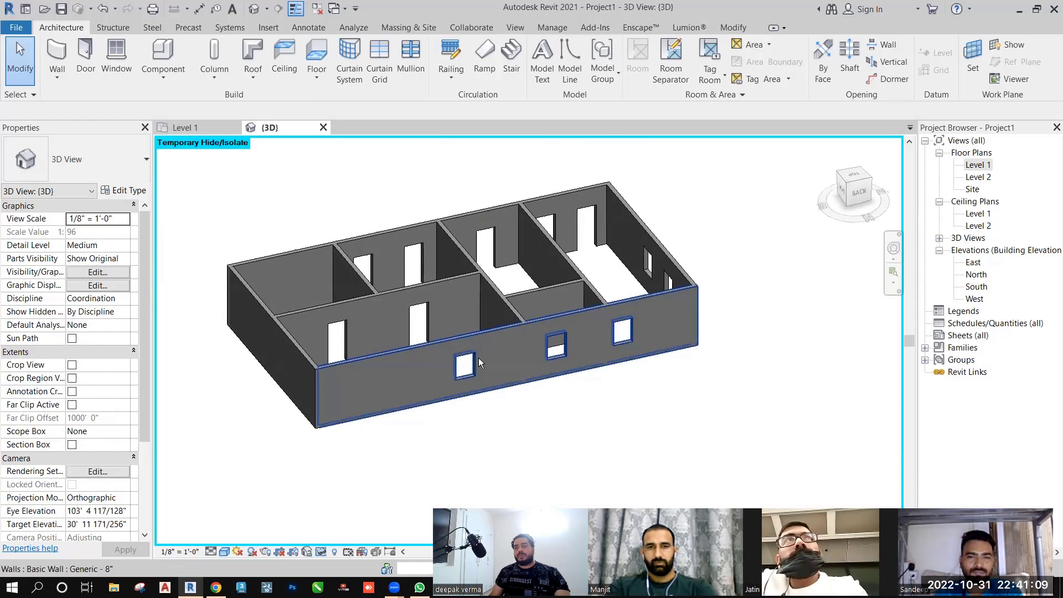
left_click(322, 552)
left_click(381, 538)
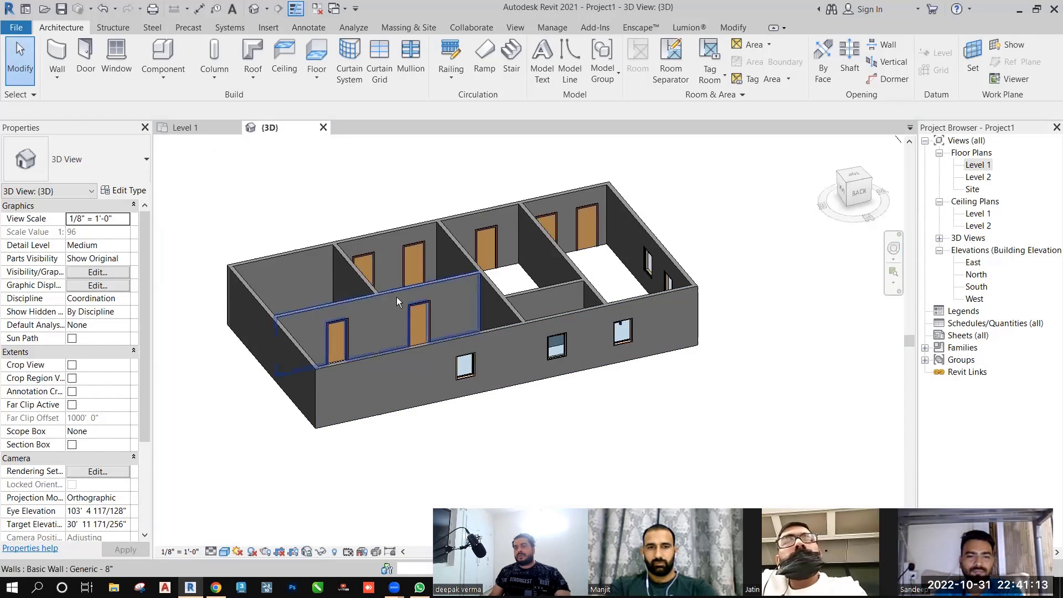
Temporarily isolate the door category from a Single-Flush door in the far exterior wall, and reset the isolation
left_click(414, 250)
left_click(321, 551)
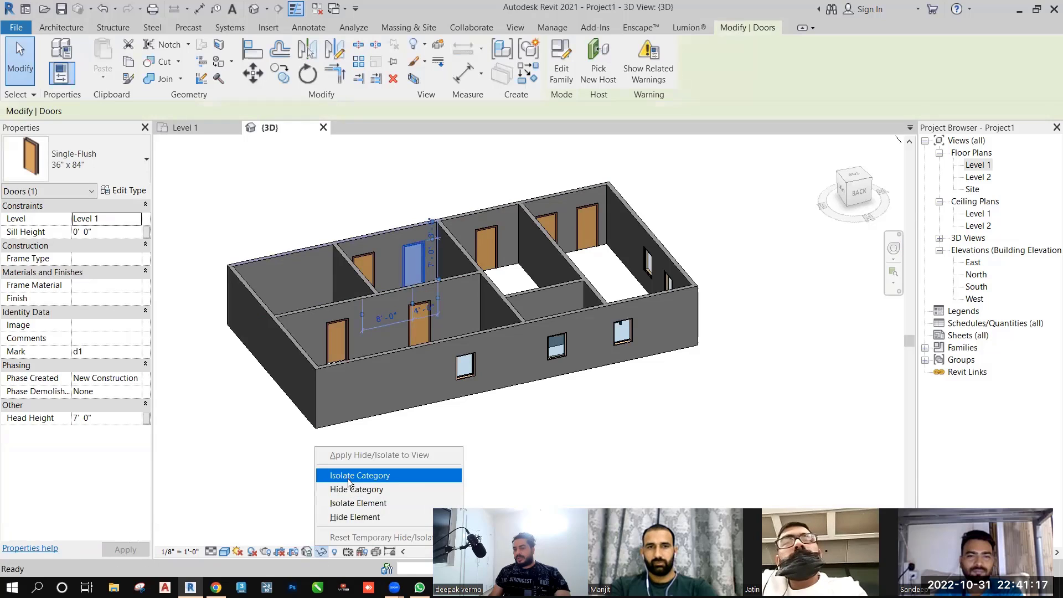
left_click(348, 478)
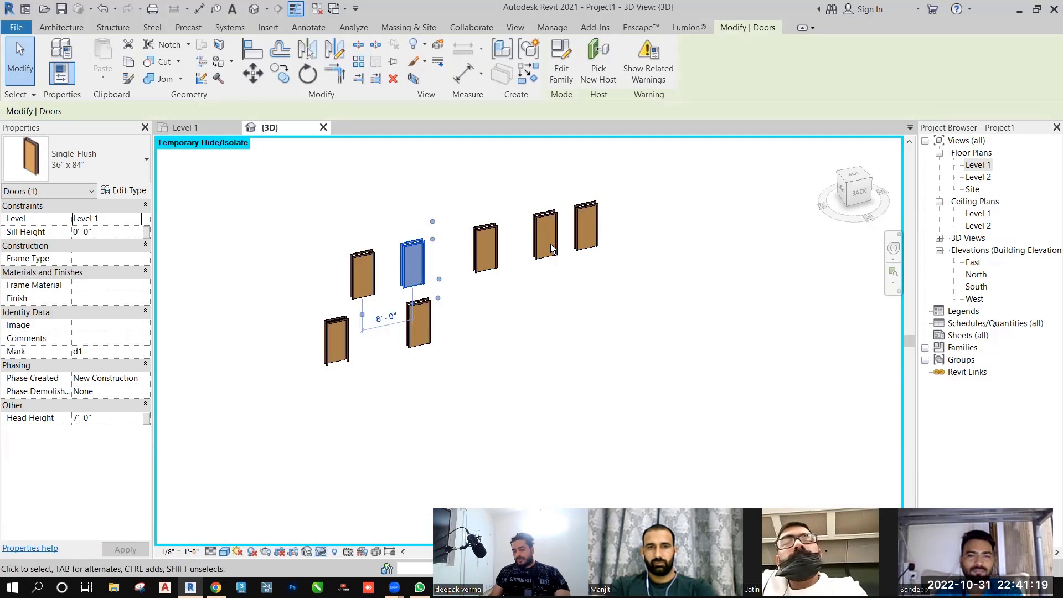
left_click(319, 552)
left_click(349, 541)
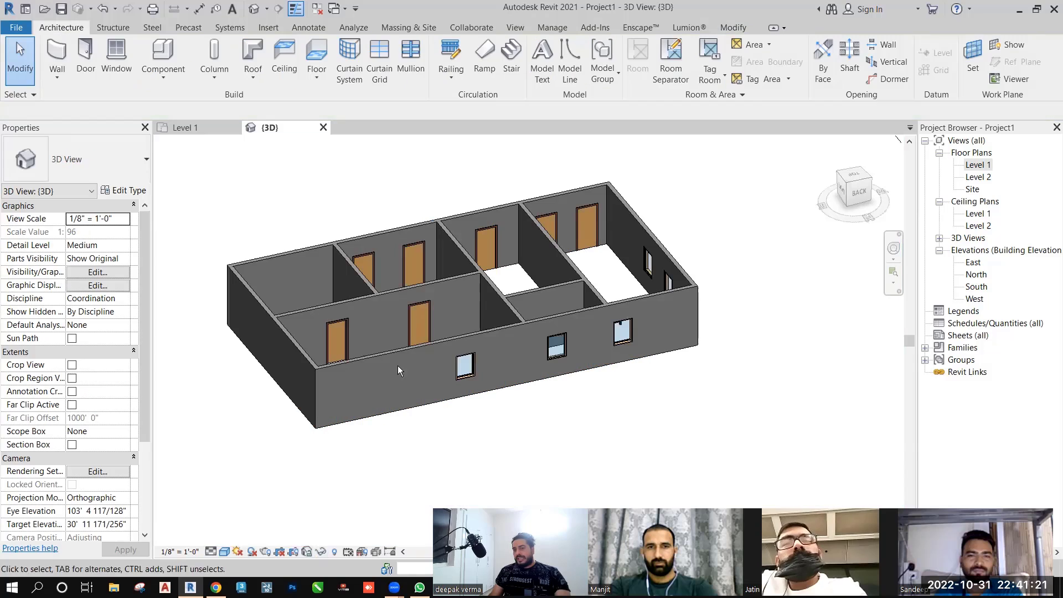
Temporarily isolate the same Single-Flush door as an individual element, inspect it up close, and reset the isolation
left_click(409, 249)
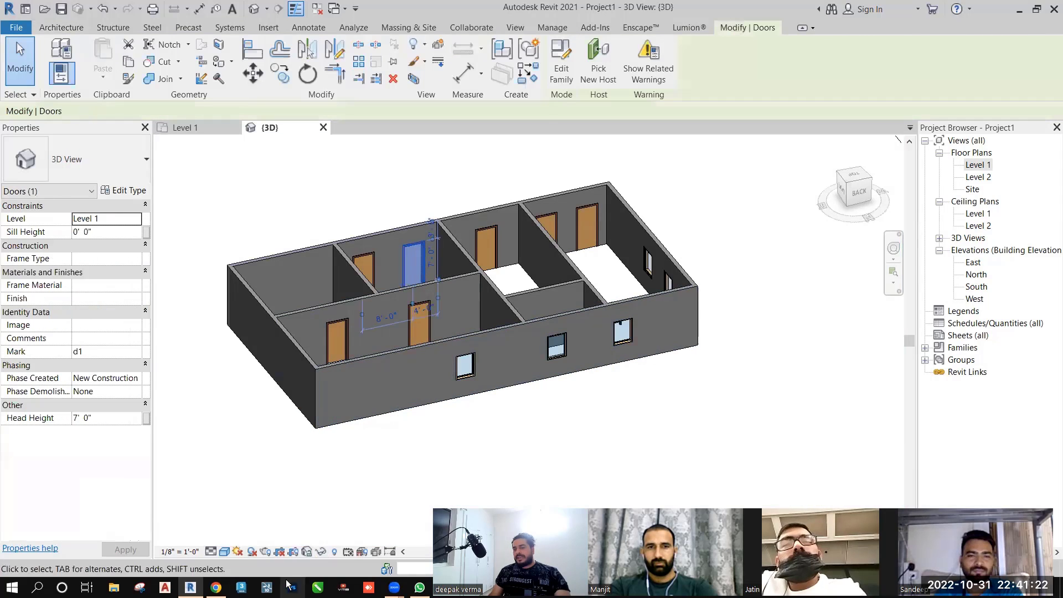
left_click(320, 551)
left_click(356, 508)
middle_click_drag(463, 287, 567, 286, "shift")
left_click(567, 287)
scroll(414, 258, "up", 5)
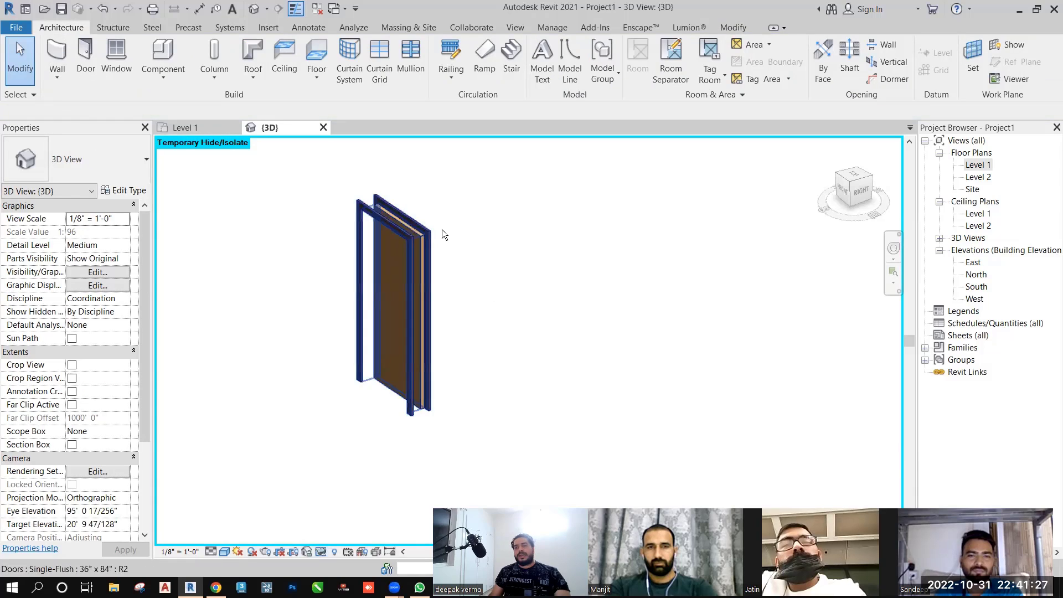
left_click(321, 551)
left_click(355, 541)
scroll(471, 394, "down", 6)
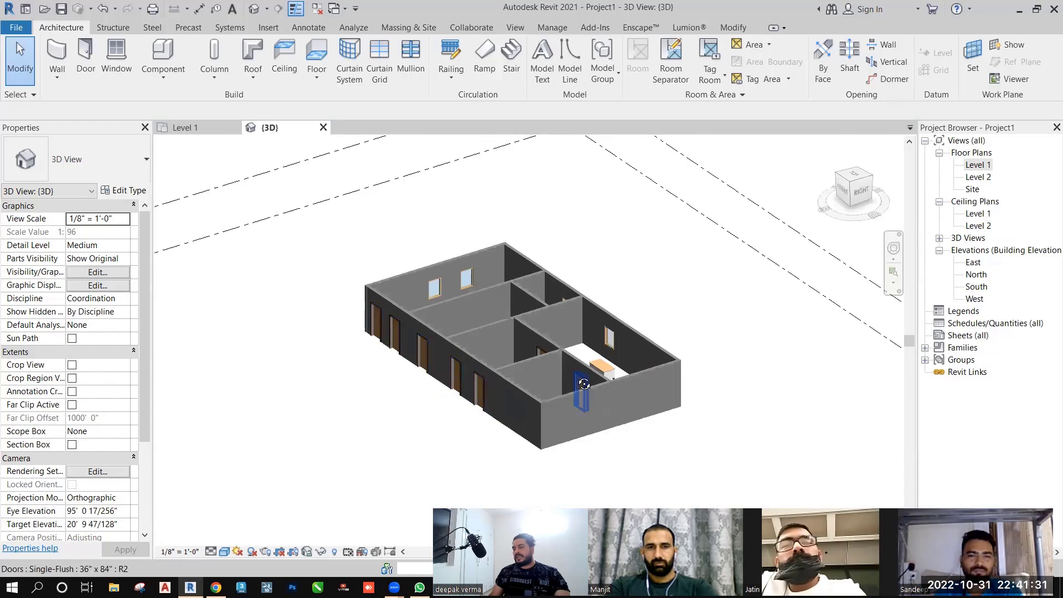
middle_click_drag(582, 384, 437, 395, "shift")
middle_click_drag(588, 423, 536, 366)
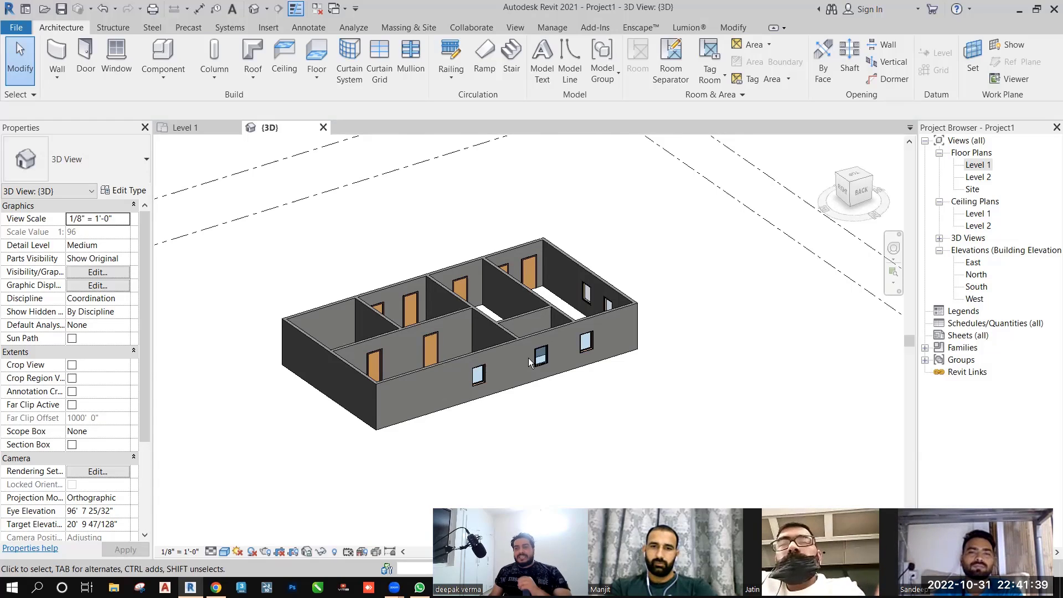
middle_click(529, 358)
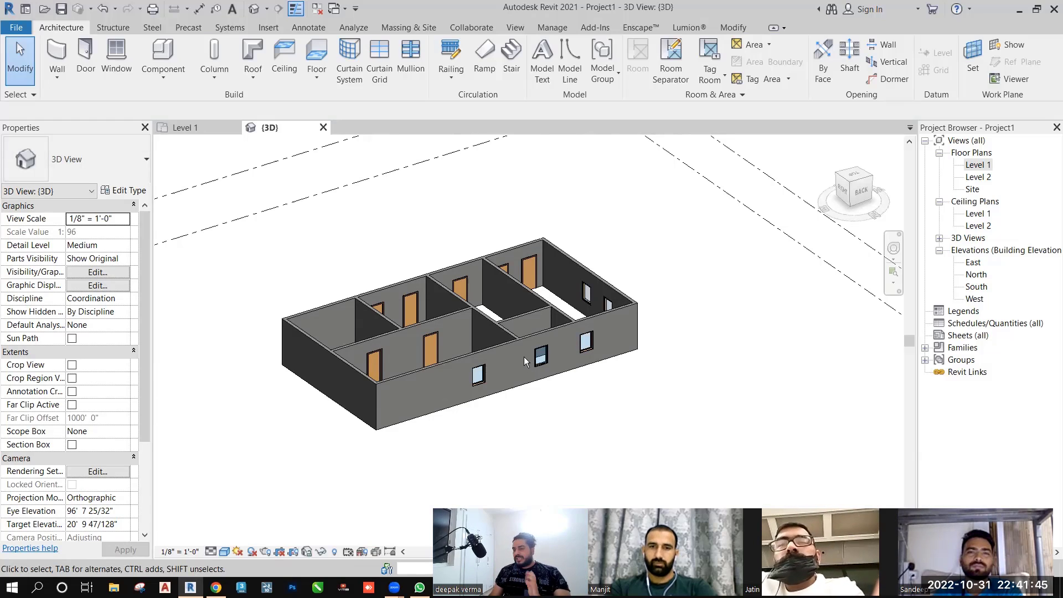
scroll(525, 361, "up", 3)
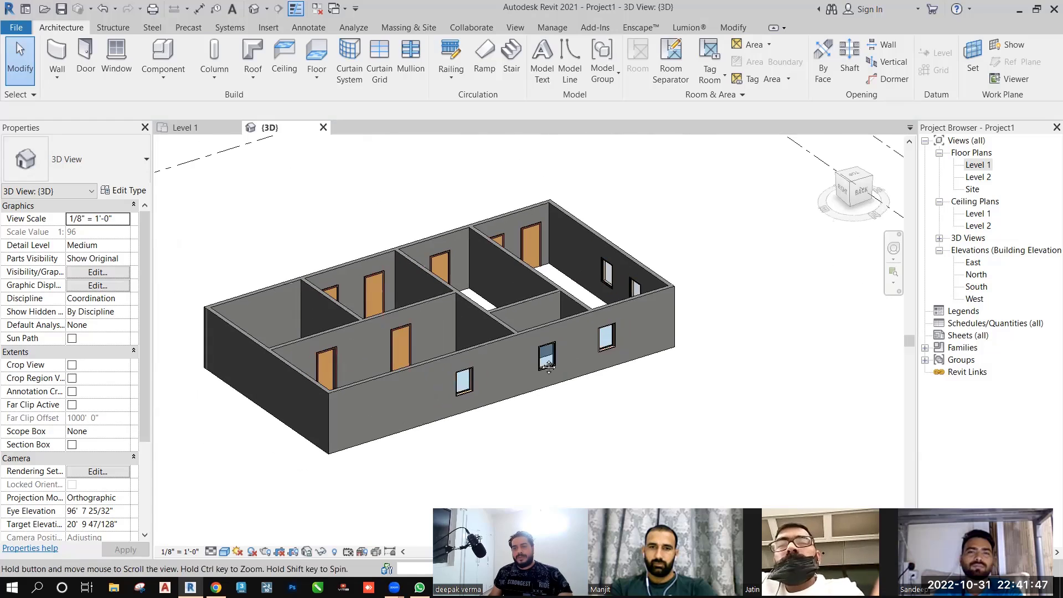
scroll(524, 359, "up", 2)
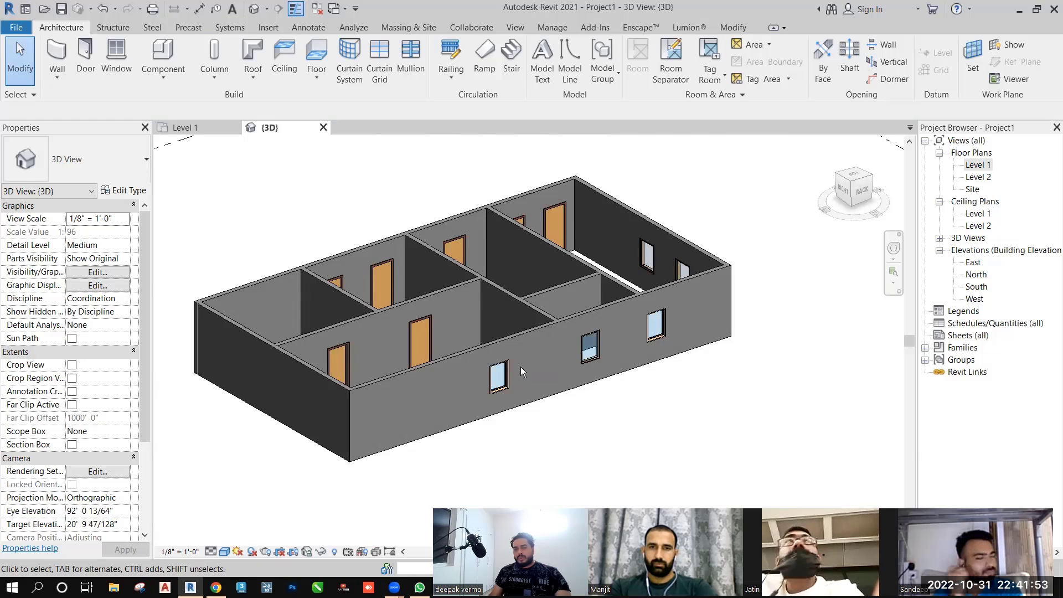
Open the Visibility/Graphic Overrides for the default 3D view and move the dialog higher to show it fully
left_click(515, 29)
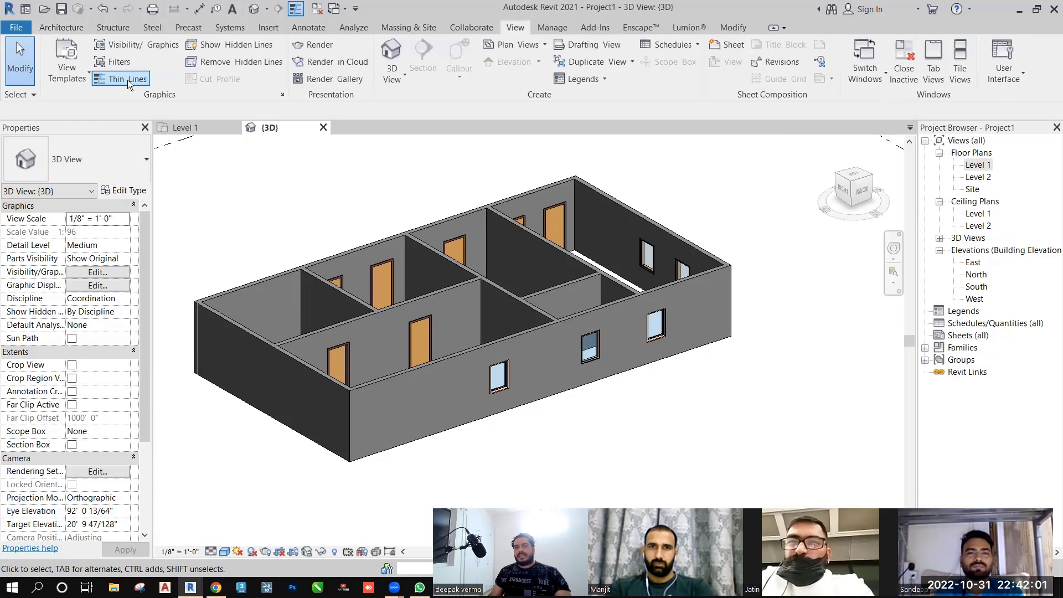
left_click(154, 47)
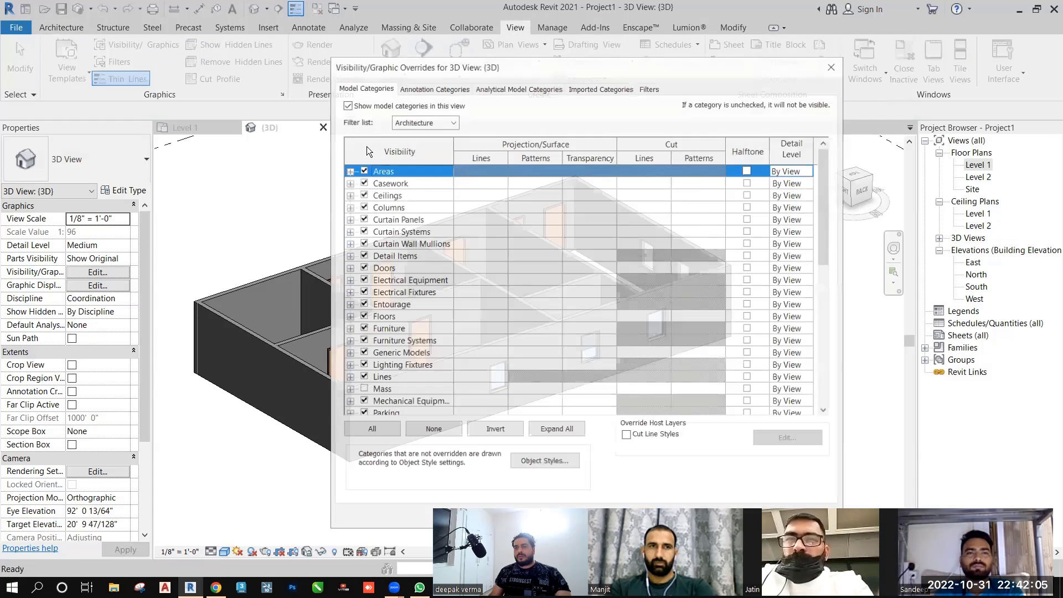
left_click_drag(519, 64, 535, 28)
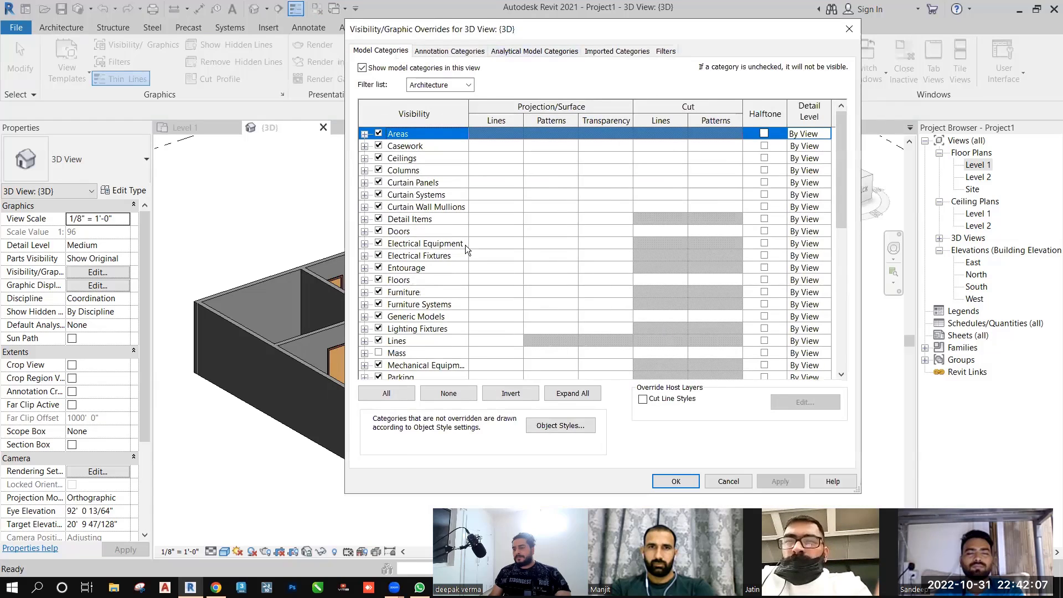
Look through the Architecture model categories in Visibility/Graphic Overrides and the disciplines offered for filtering them
scroll(584, 243, "down", 6)
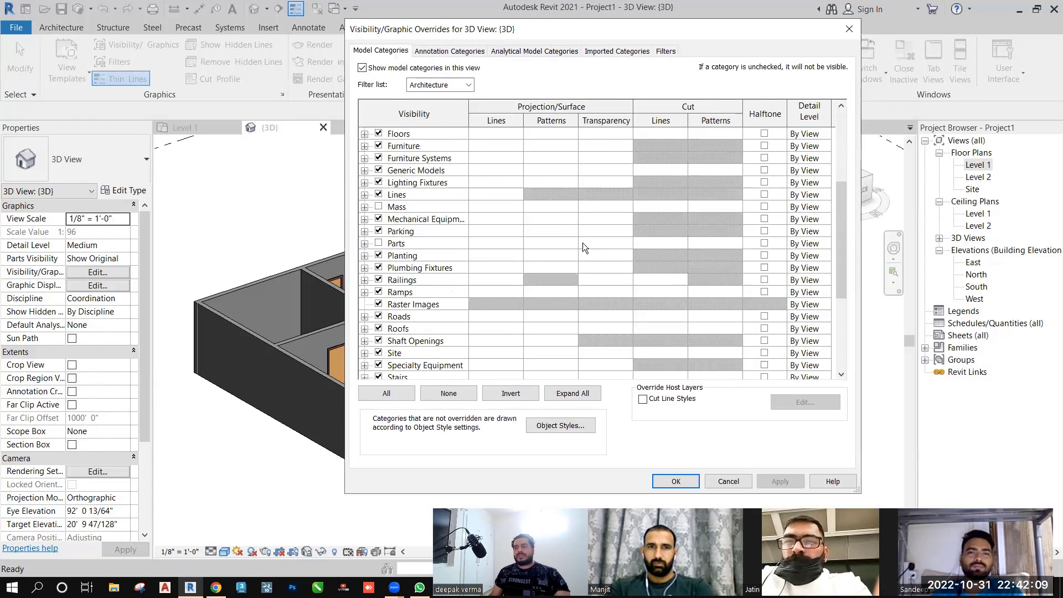
scroll(579, 279, "down", 3)
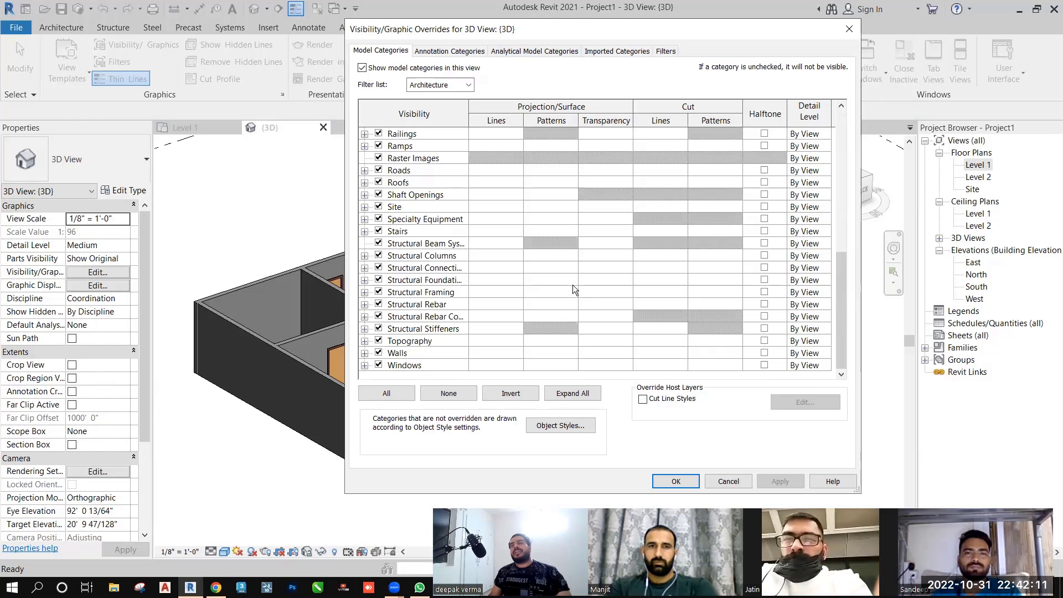
scroll(573, 285, "up", 6)
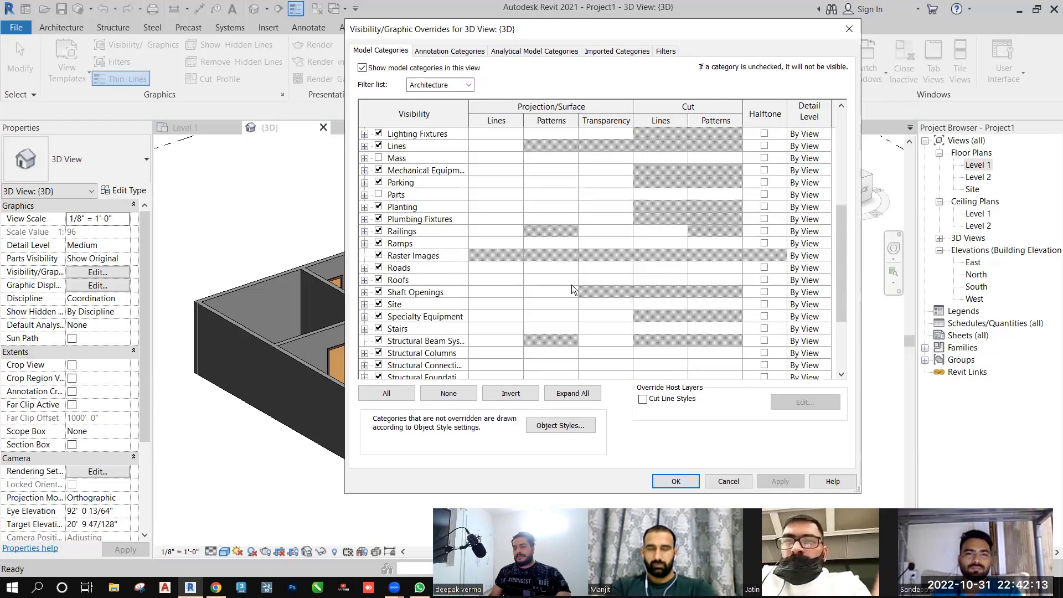
scroll(558, 272, "up", 2)
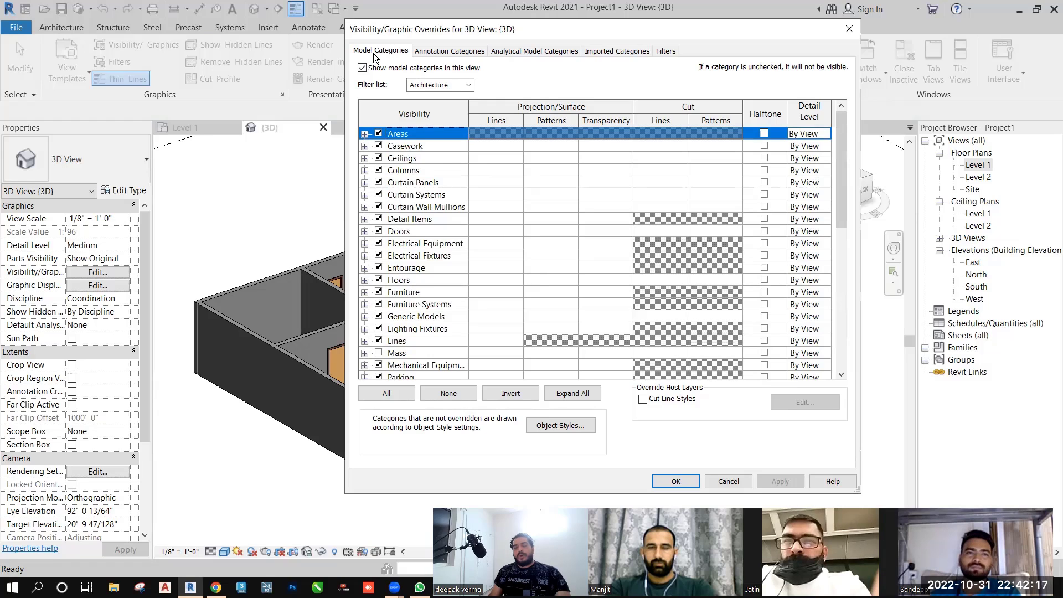
scroll(538, 272, "down", 3)
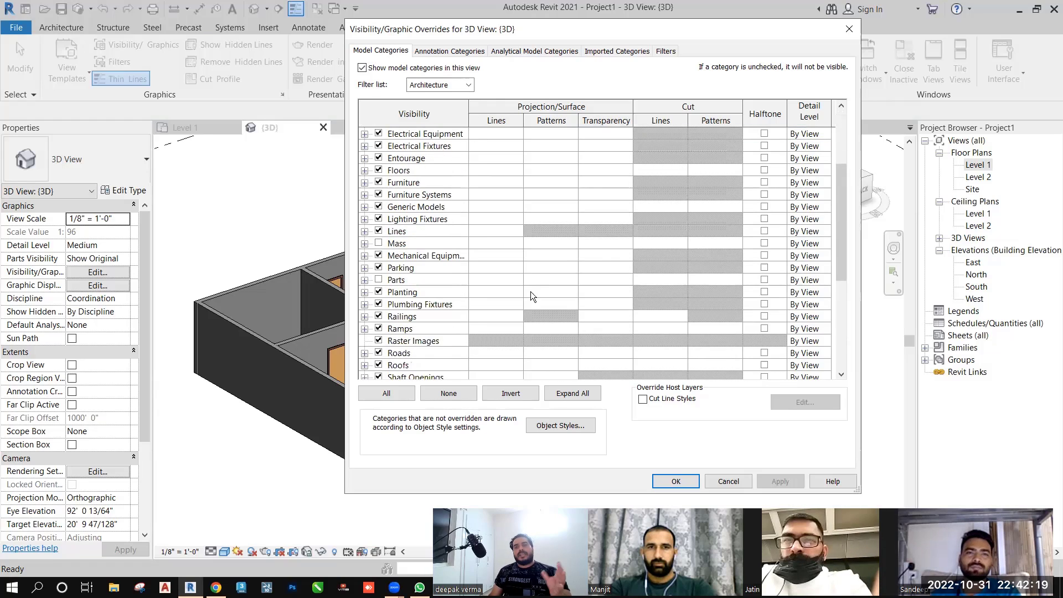
scroll(531, 296, "down", 1)
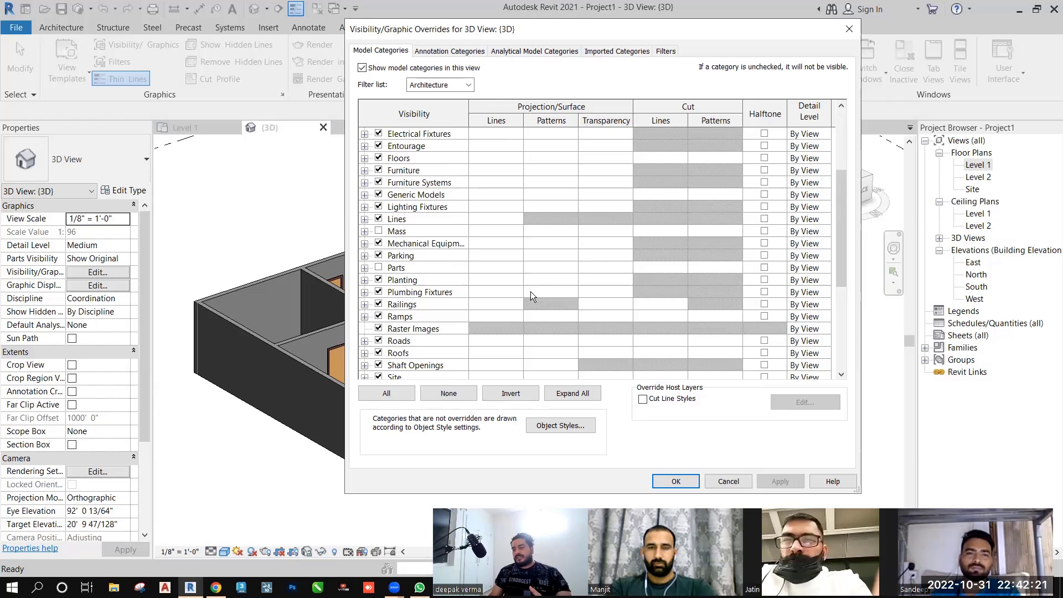
scroll(531, 291, "up", 2)
left_click(440, 85)
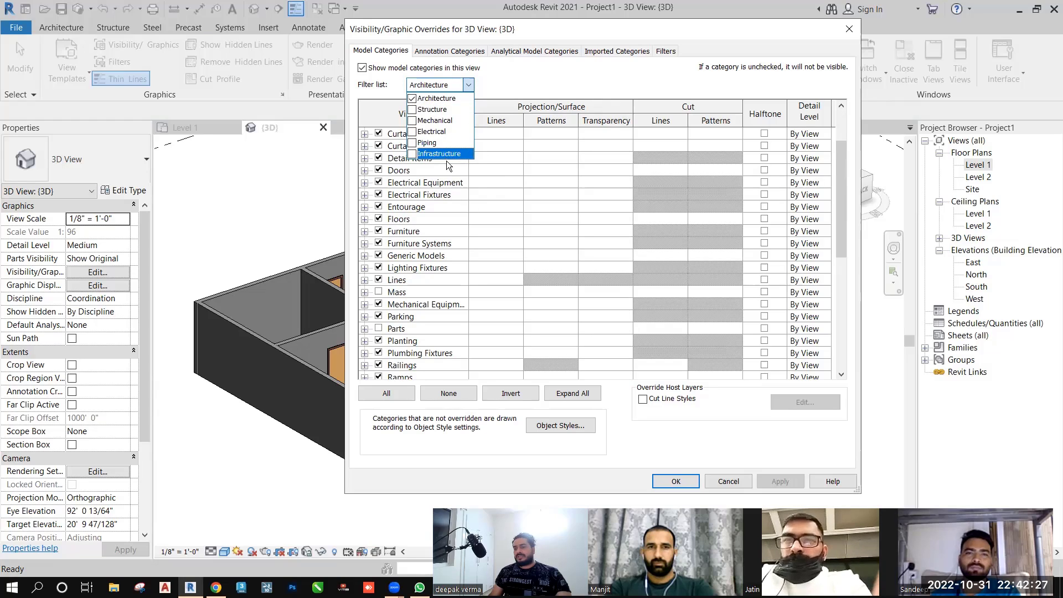
left_click(466, 85)
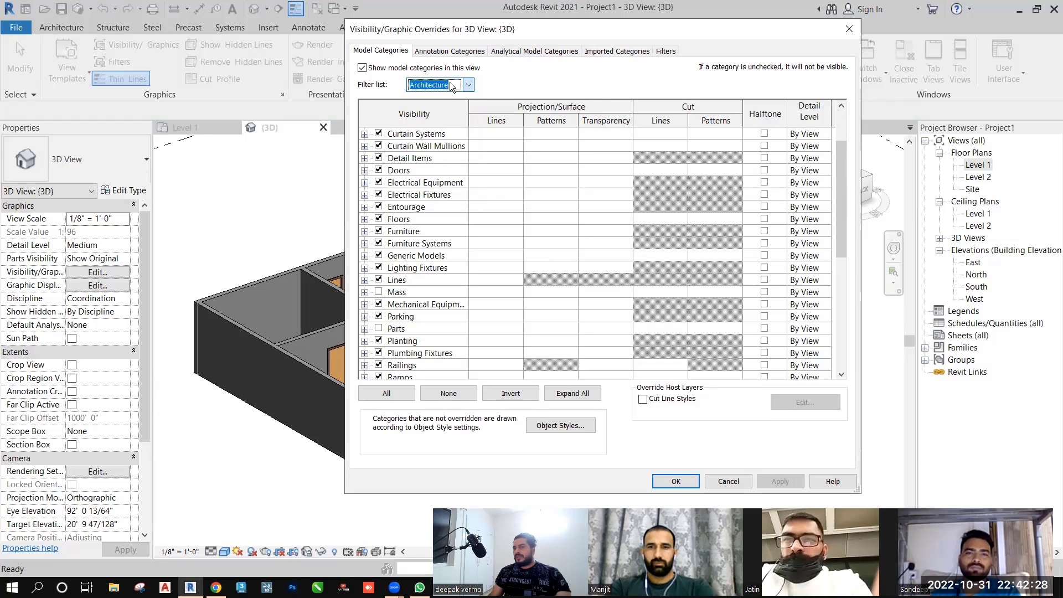
Look through the annotation, analytical model and imported categories and the filters of the 3D view's overrides, and return to the model categories
left_click(448, 53)
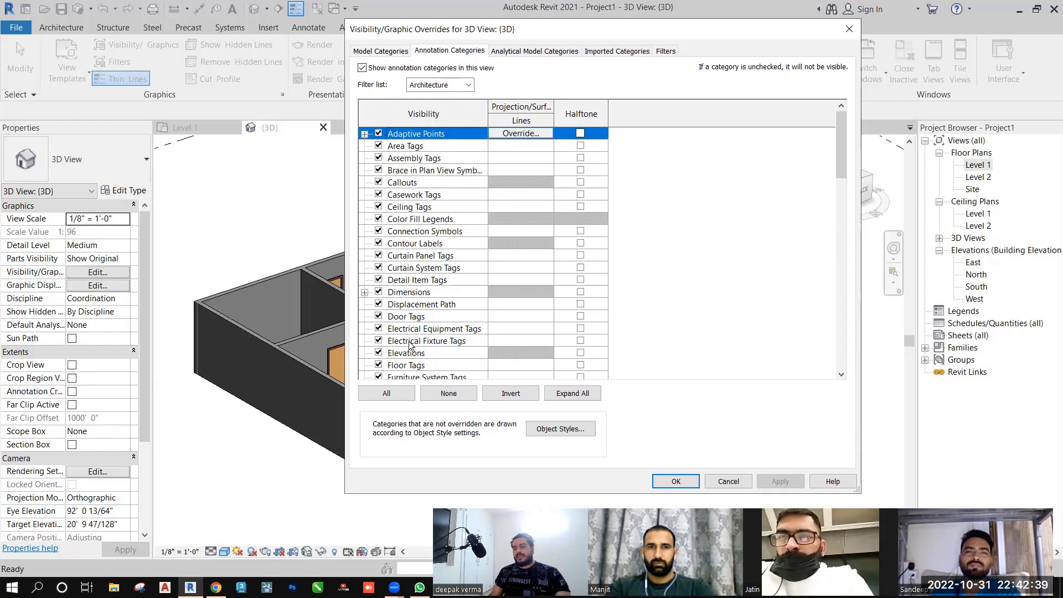
left_click(515, 53)
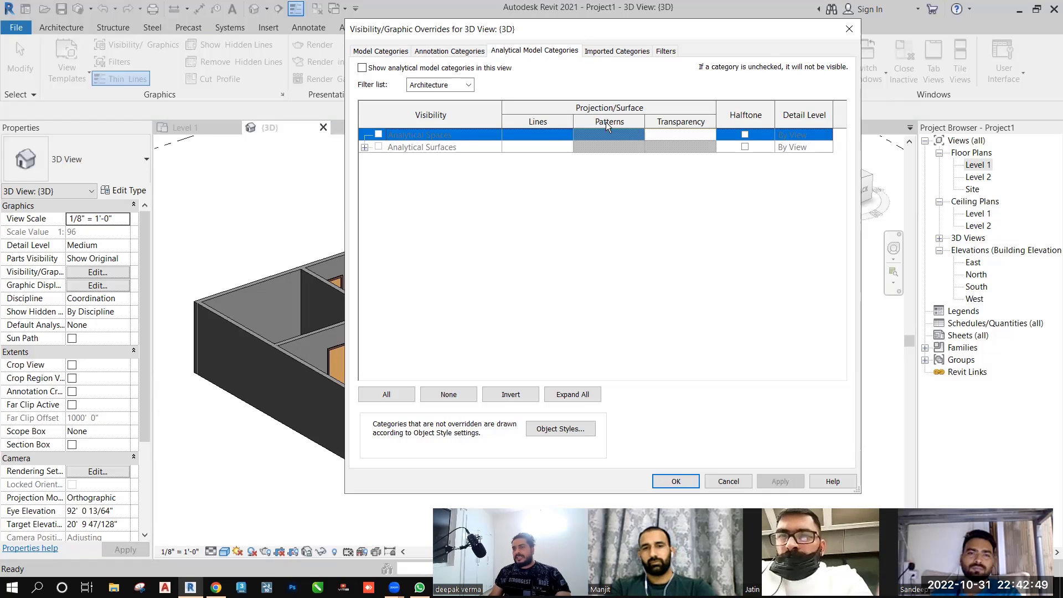
left_click(618, 53)
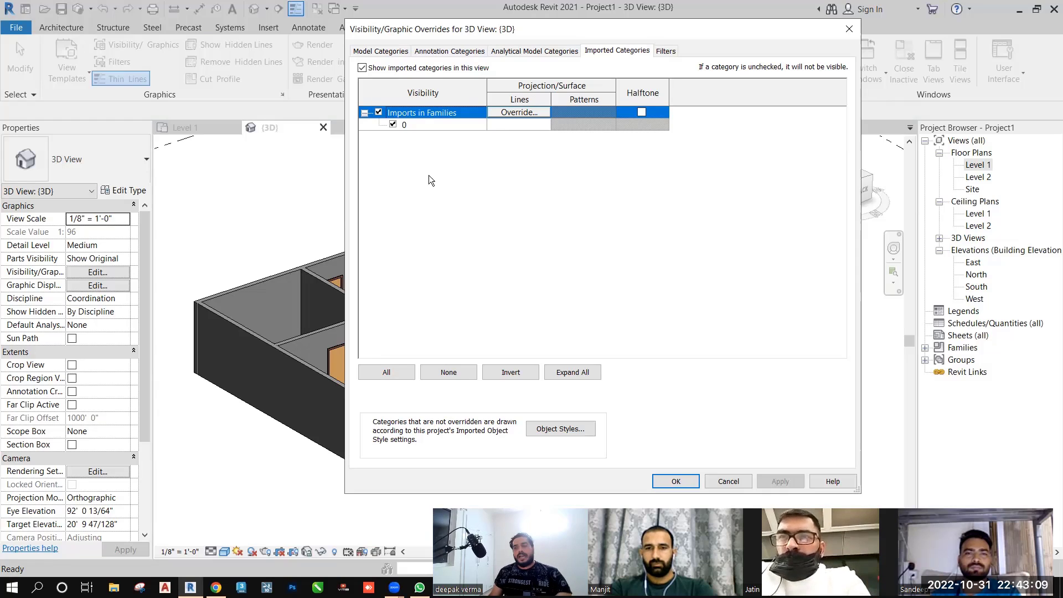
left_click(674, 48)
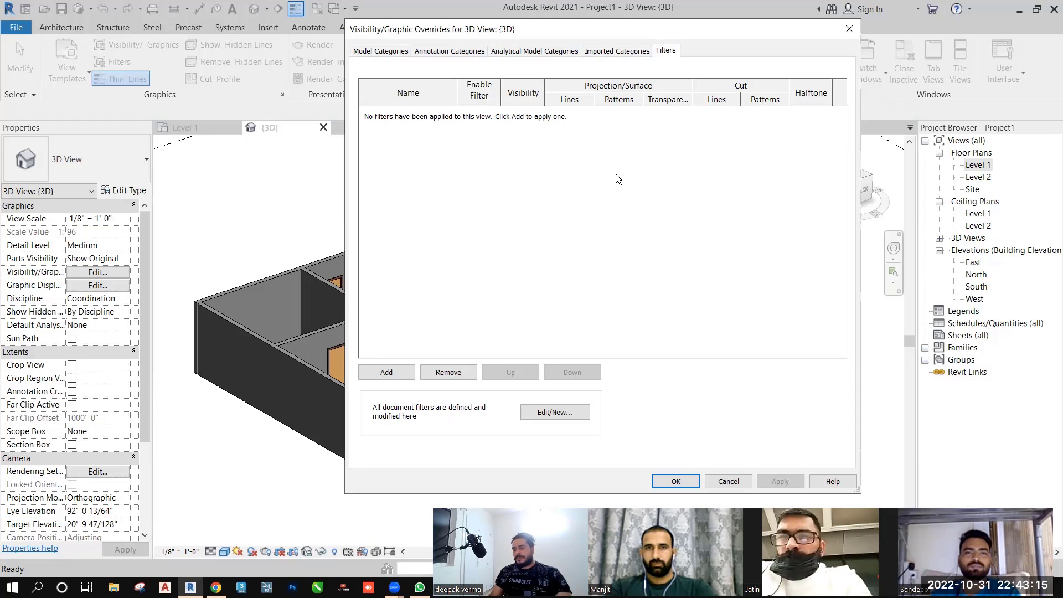
left_click(389, 51)
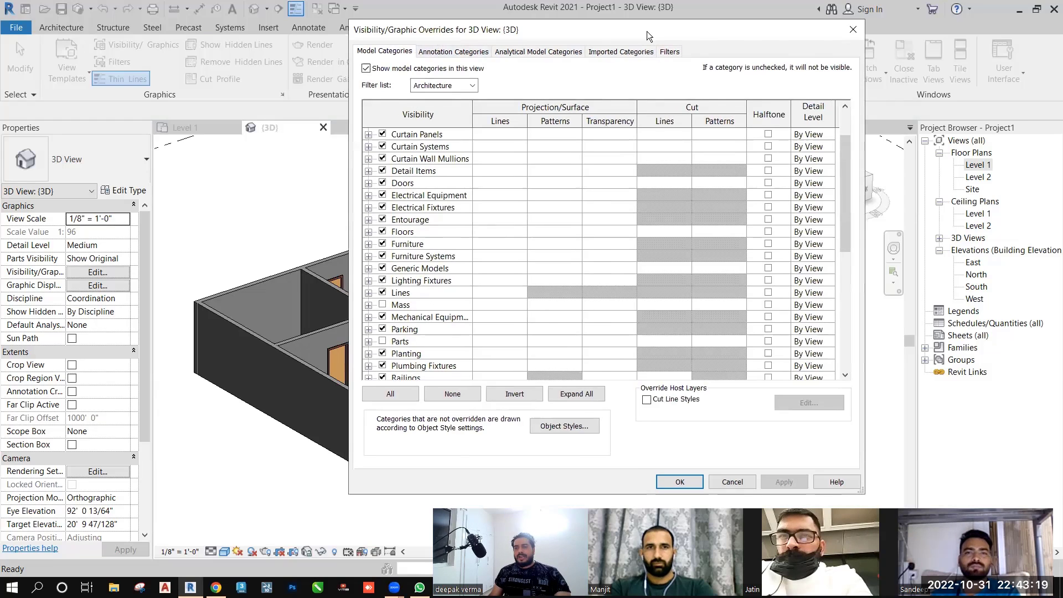
Expand the Windows model category, turn off its visibility in the 3D view, apply it and move the dialog aside to expose the model
left_click_drag(441, 33, 511, 37)
scroll(457, 221, "down", 3)
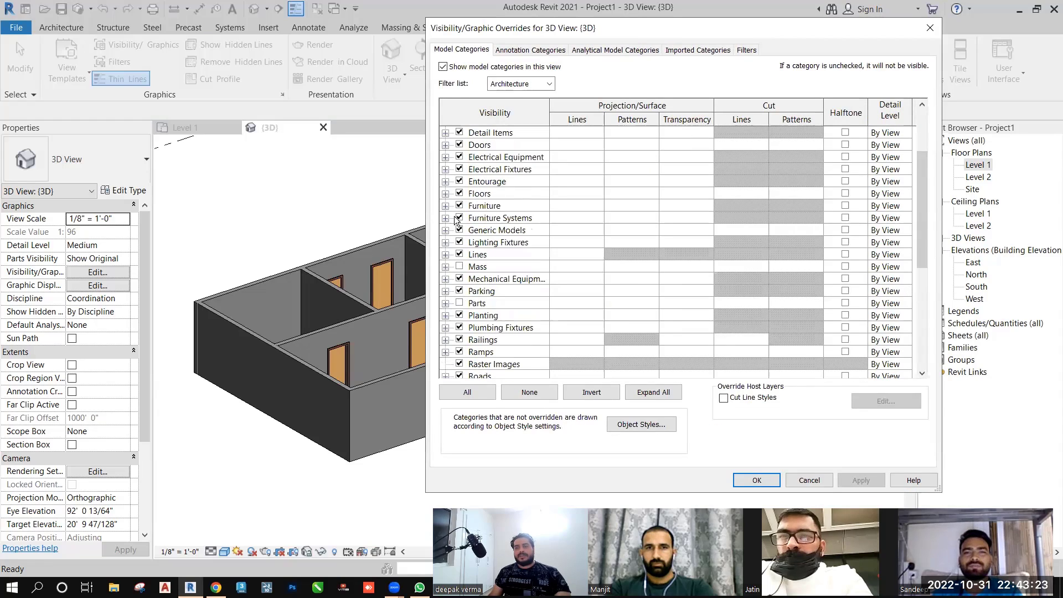
scroll(449, 290, "down", 6)
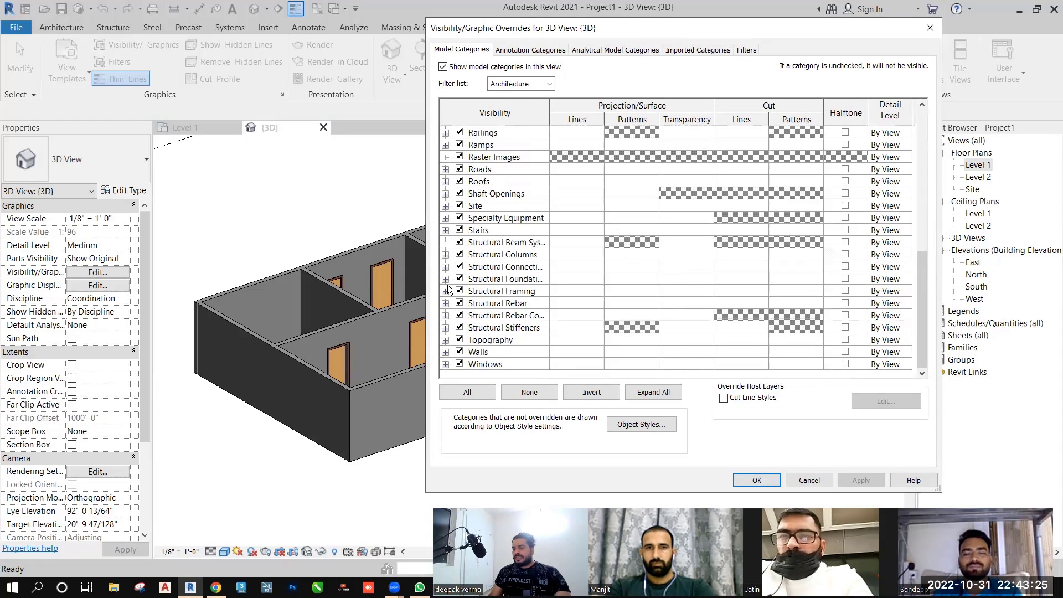
left_click(446, 365)
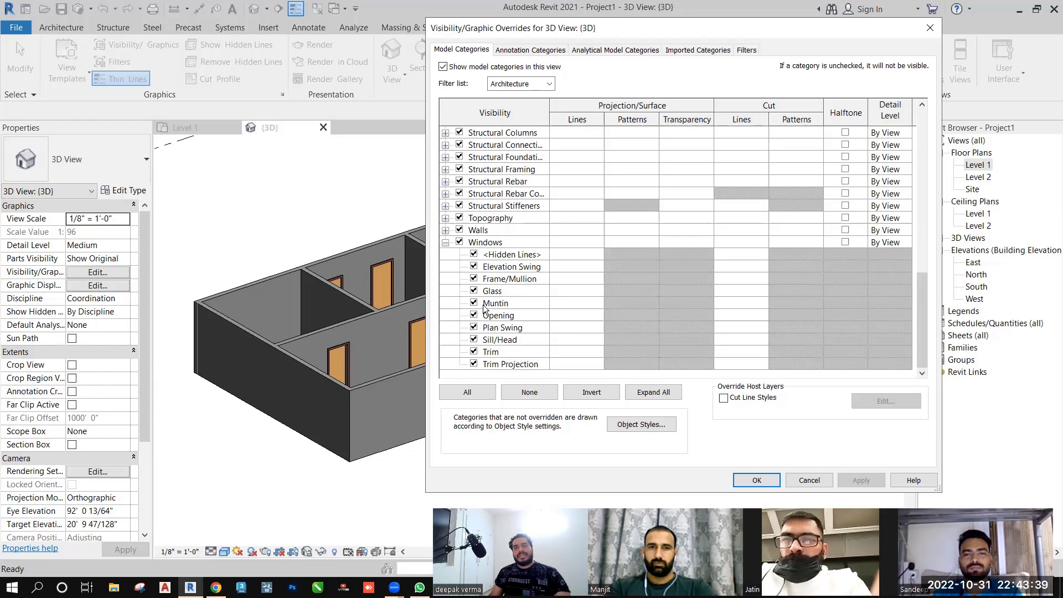
left_click(459, 242)
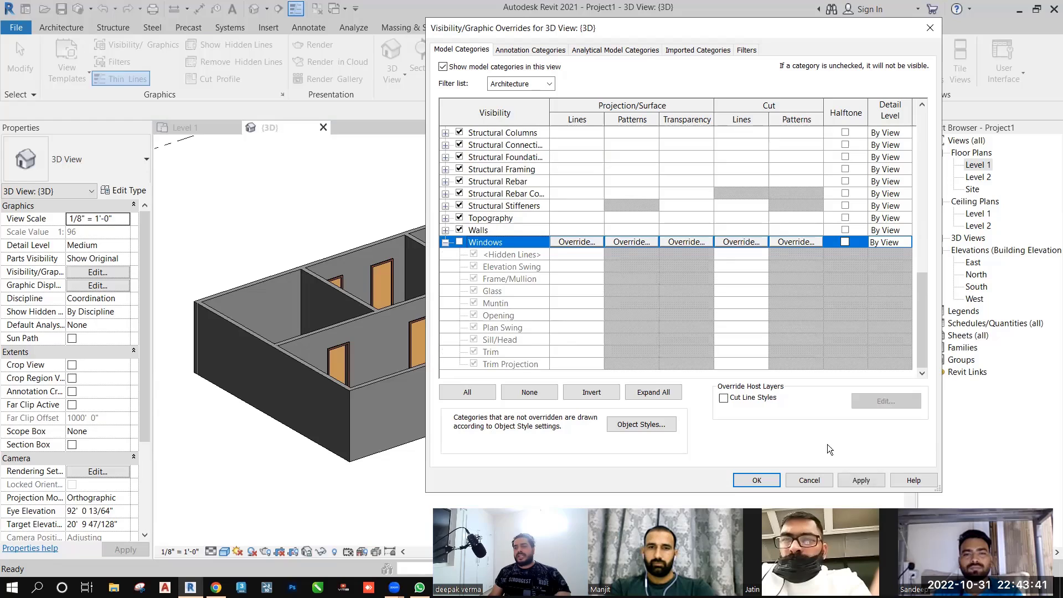
left_click(860, 480)
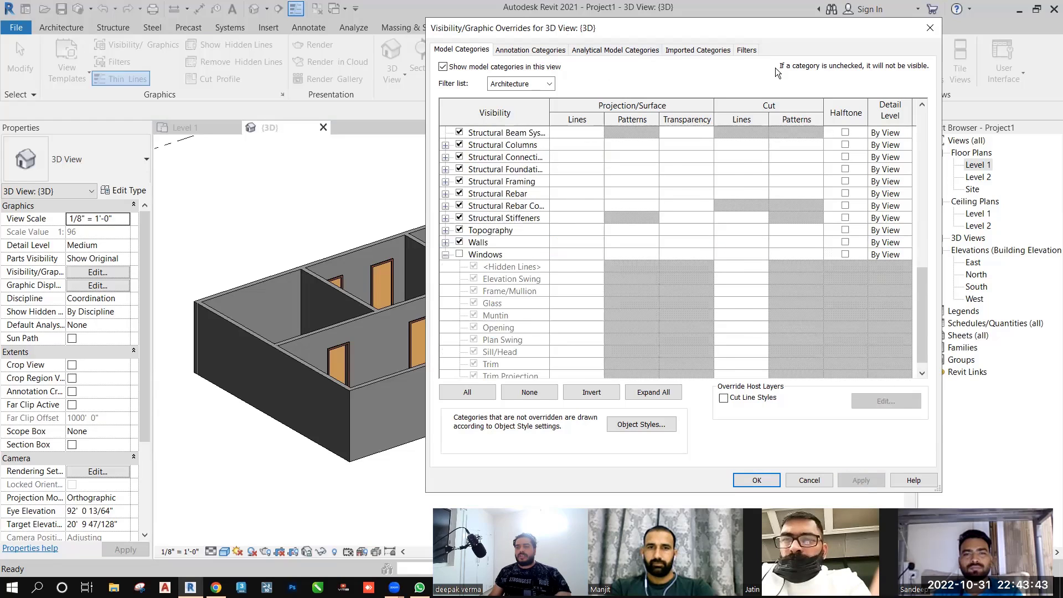
left_click_drag(562, 32, 776, 68)
left_click_drag(709, 66, 787, 81)
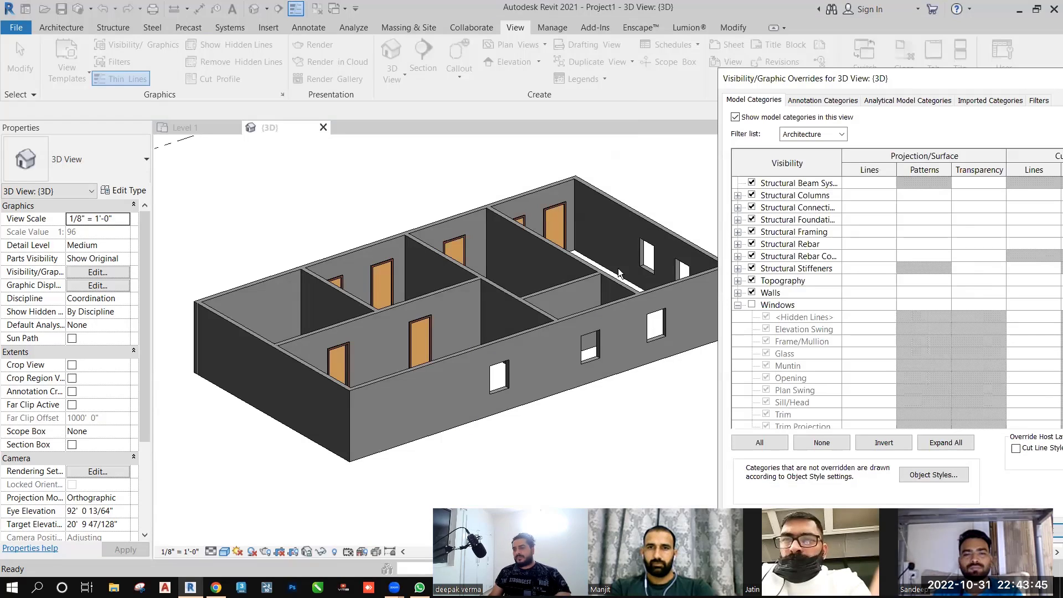
Turn the Windows category back on in the 3D view's overrides and apply the change
left_click(752, 304)
left_click_drag(853, 81, 676, 46)
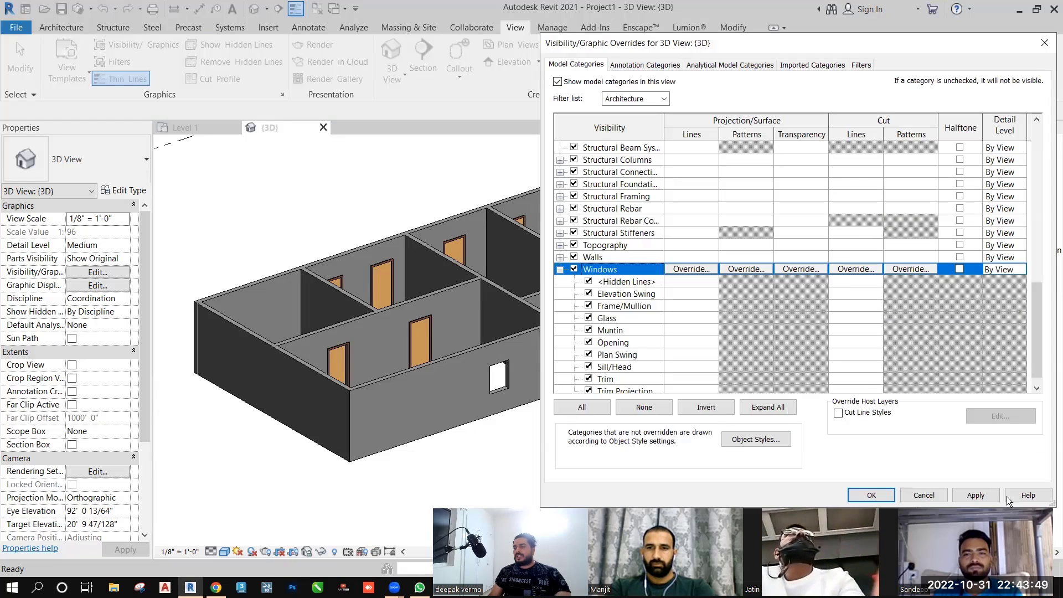
left_click(976, 495)
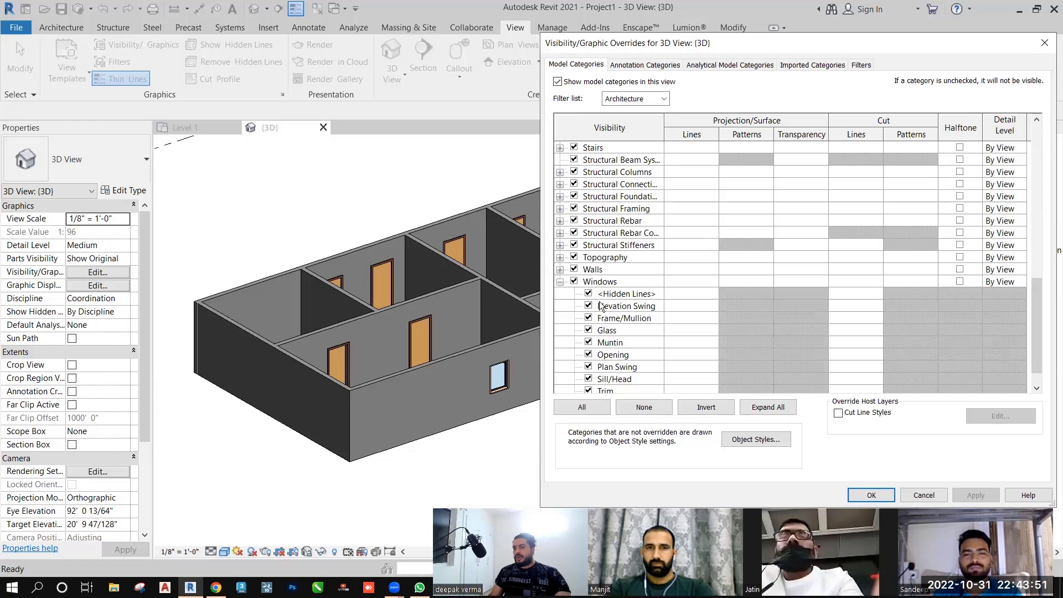
Turn off the visibility of the Doors model category in the 3D view and apply the change
scroll(612, 303, "up", 8)
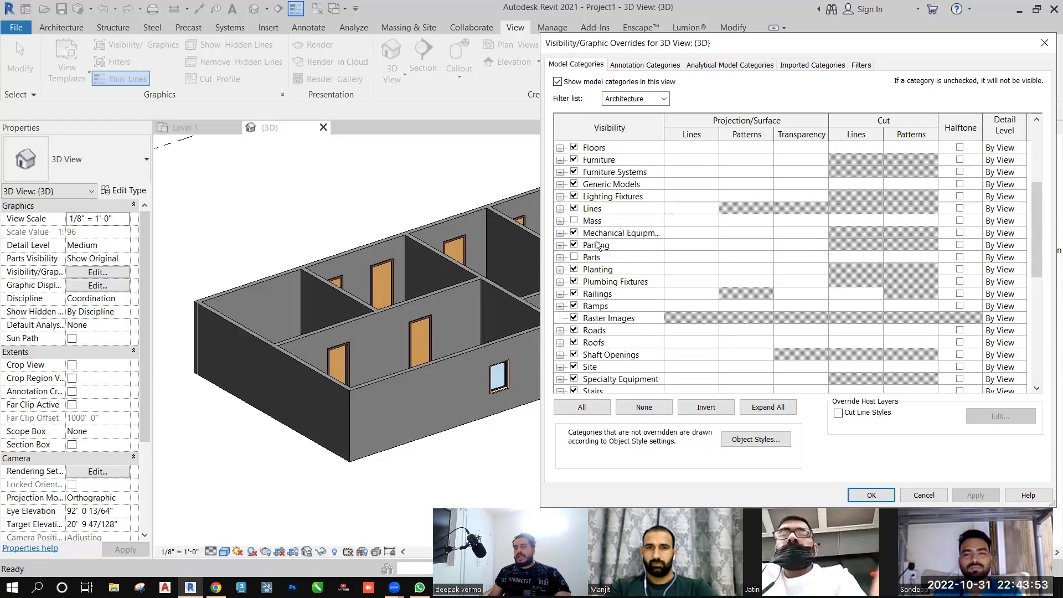
left_click(574, 148)
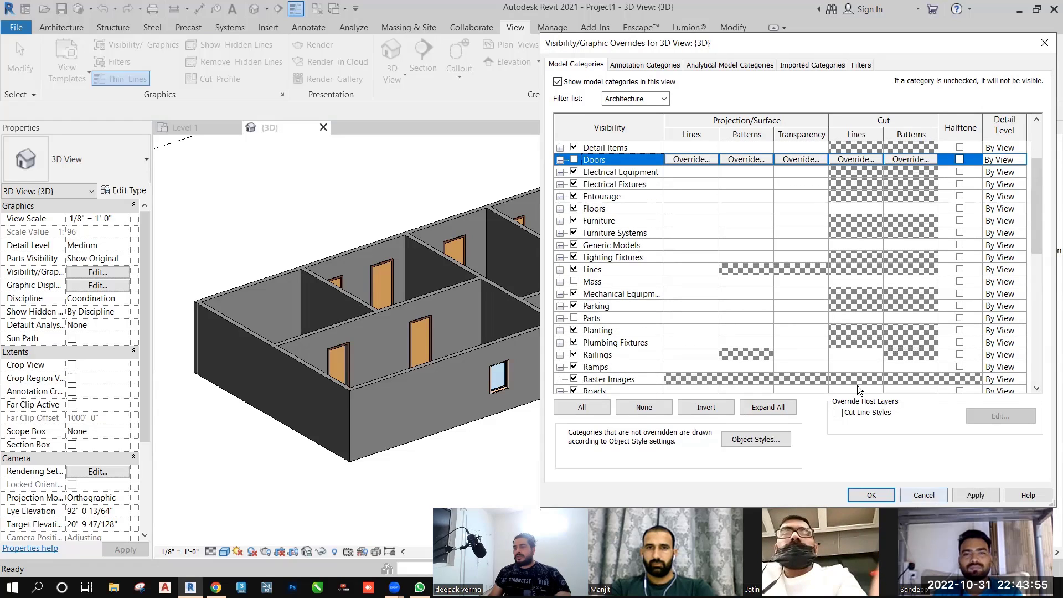
left_click(976, 496)
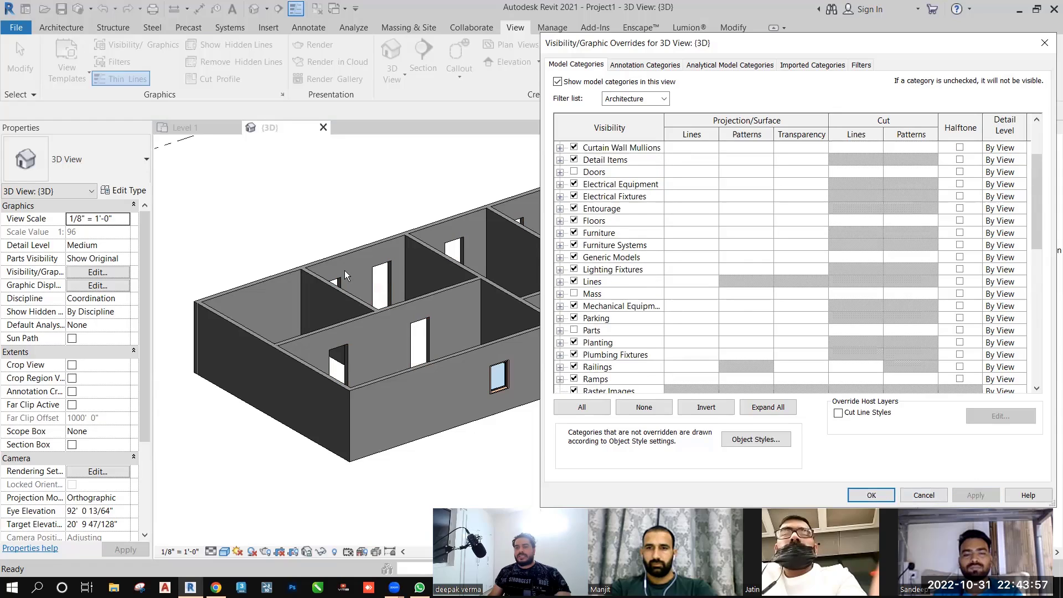
Turn the Doors category back on and apply it, expand its subcategories for review, and accept the overrides
left_click(575, 172)
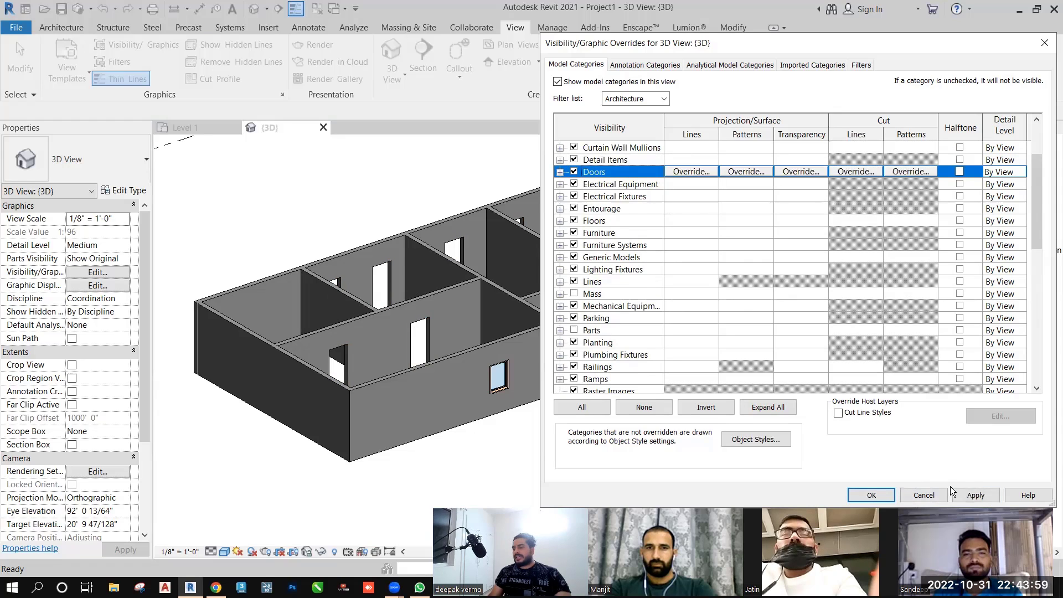
left_click(957, 494)
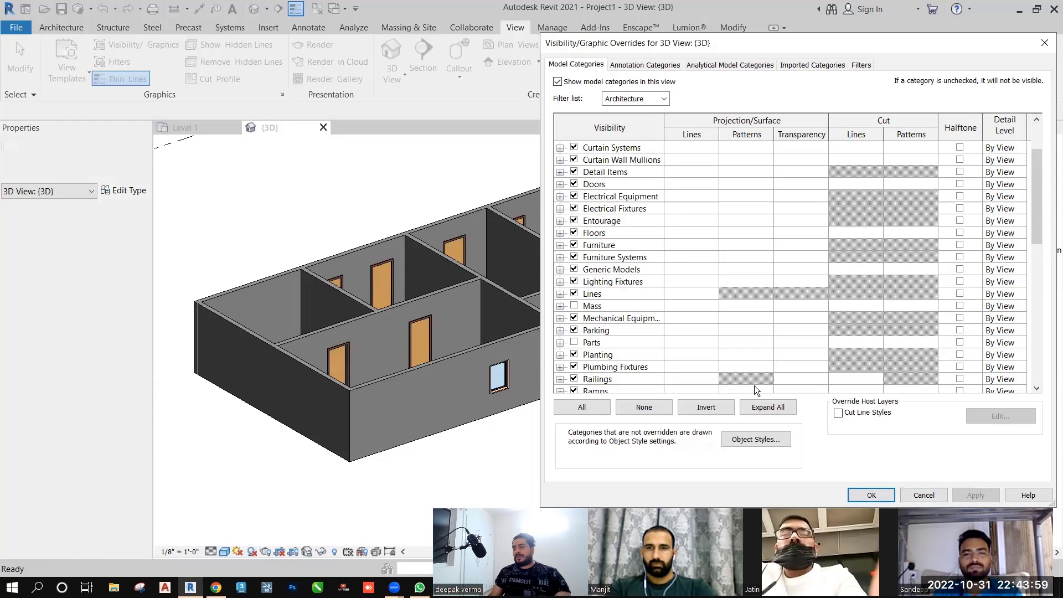
left_click(560, 184)
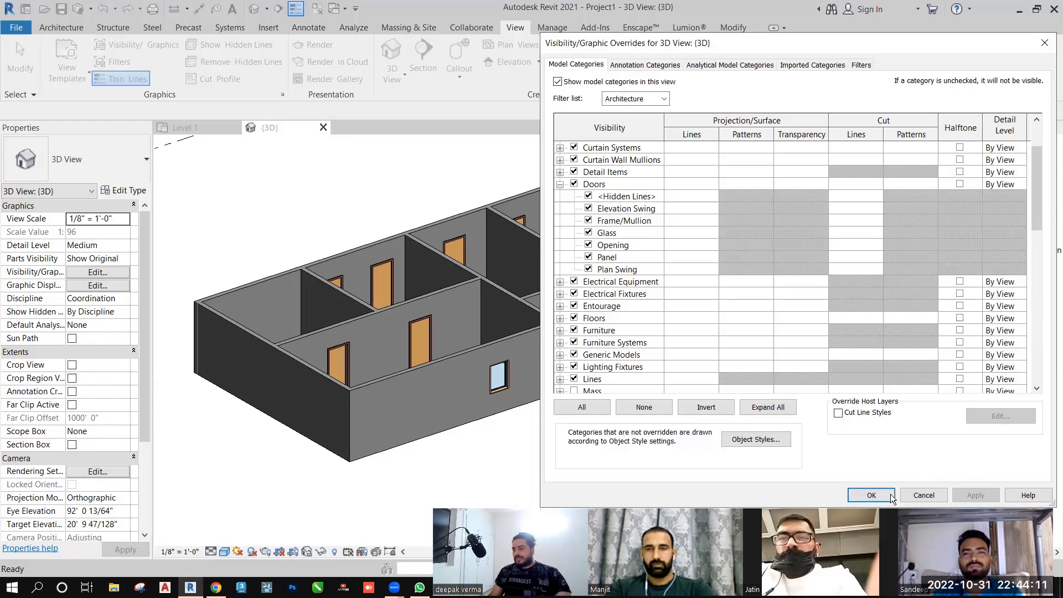
left_click(875, 495)
scroll(390, 309, "down", 2)
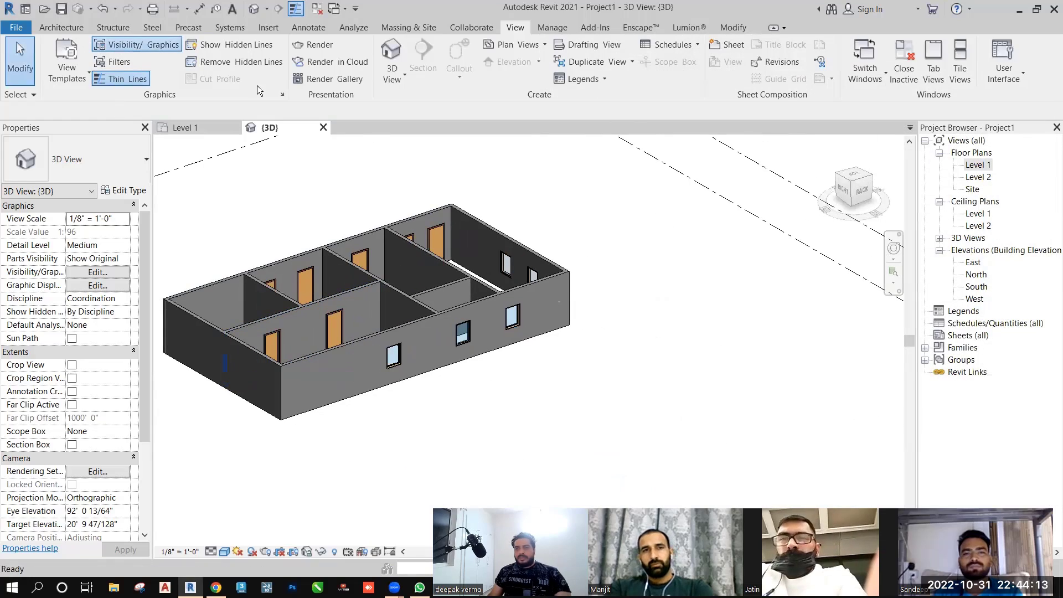
left_click(147, 44)
left_click_drag(794, 49, 664, 46)
left_click(915, 39)
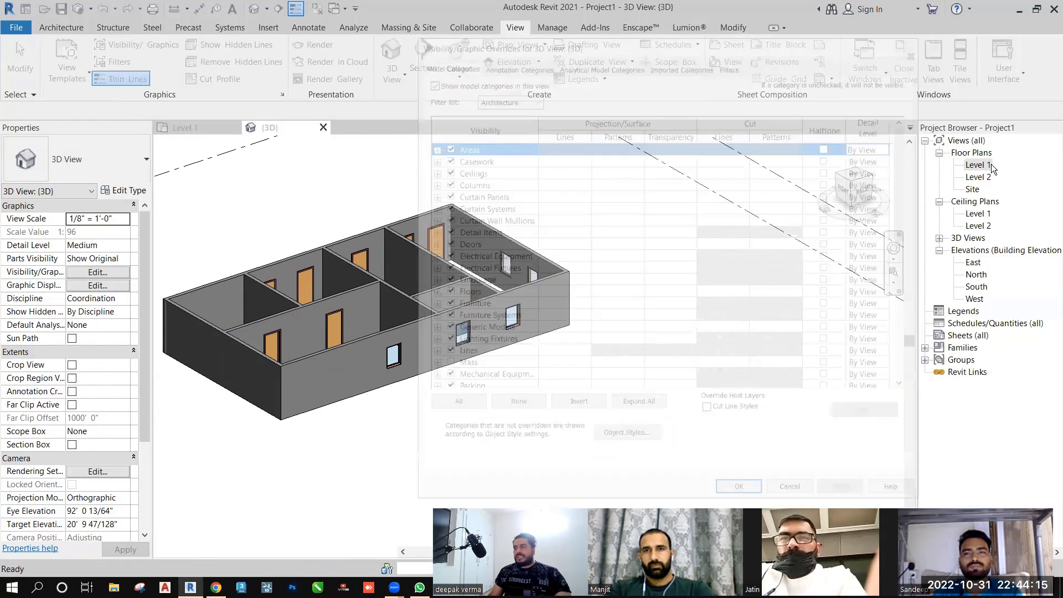
Open the Level 1 floor plan and its Visibility/Graphic Overrides at the annotation categories, and check the disciplines offered for filtering
double_click(990, 164)
middle_click_drag(523, 287, 454, 285)
scroll(422, 291, "down", 1)
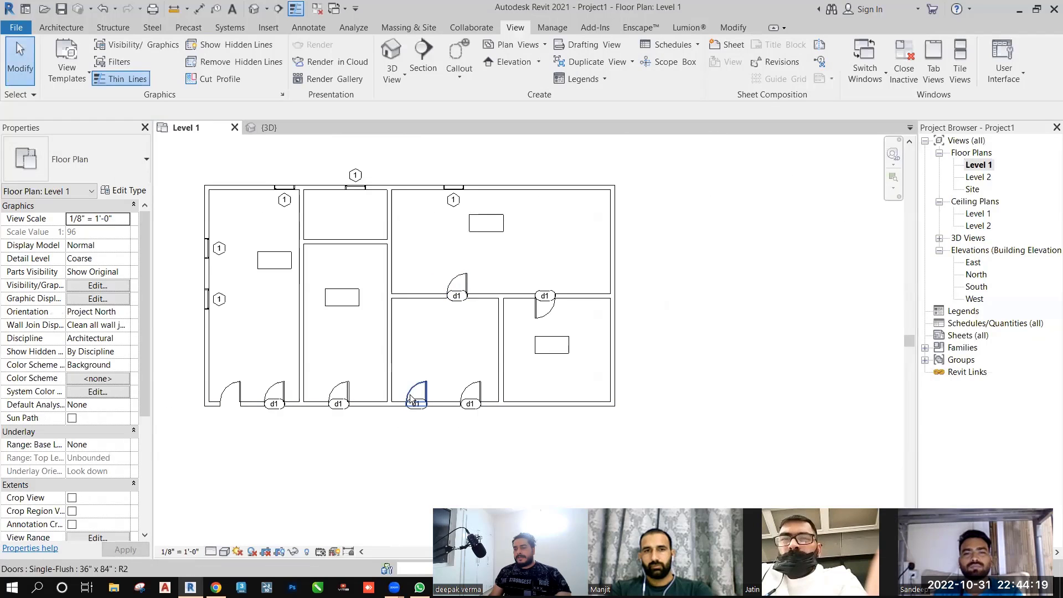
left_click(137, 46)
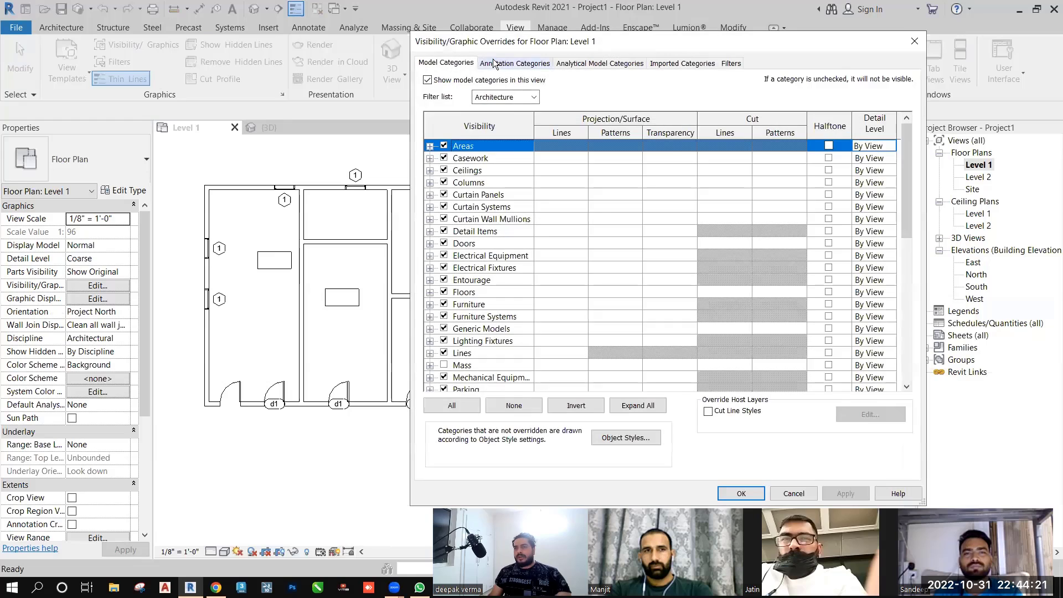
left_click(495, 63)
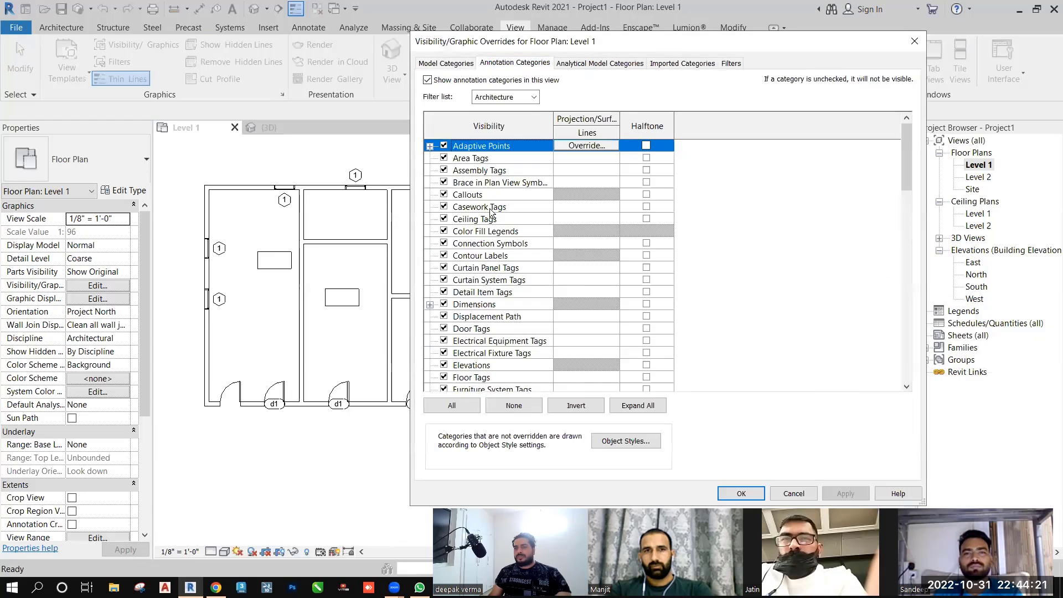
left_click(534, 97)
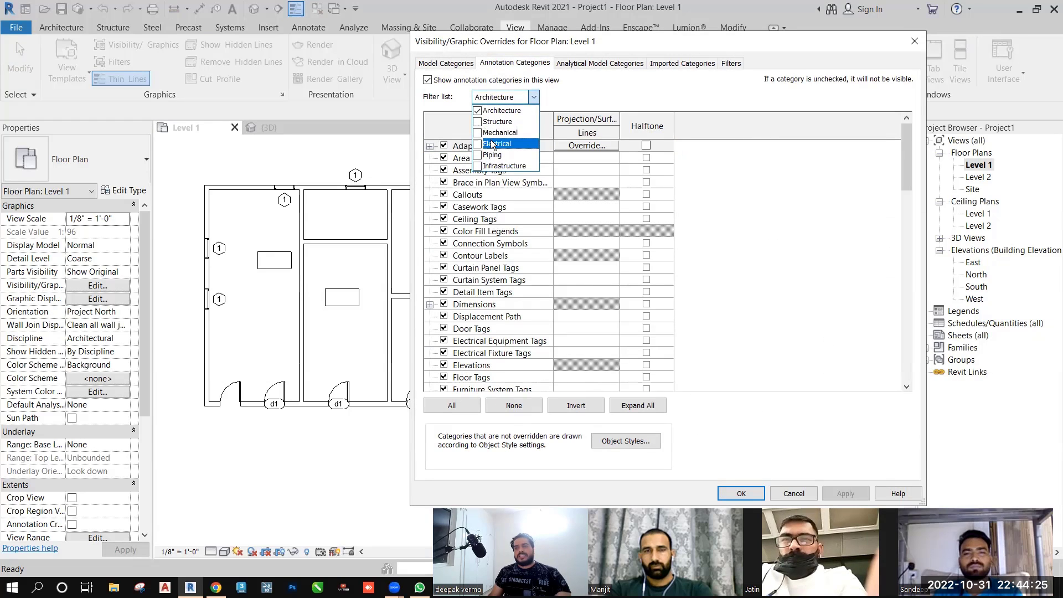
left_click(533, 98)
Turn off the visibility of the Door Tags annotation category in the Level 1 plan and apply the change
scroll(494, 359, "down", 1)
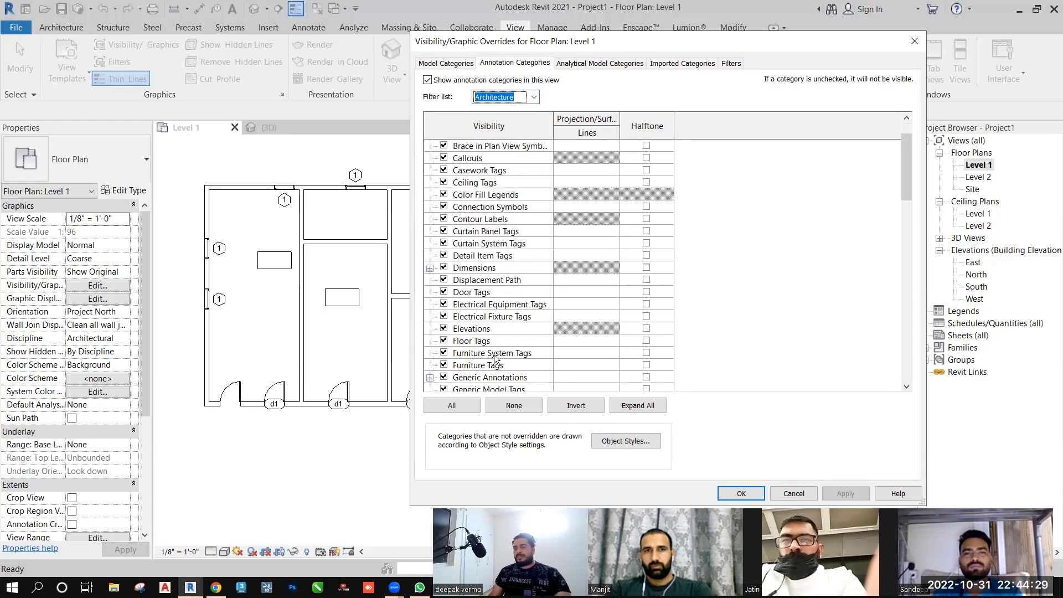
scroll(495, 359, "up", 3)
scroll(451, 320, "down", 1)
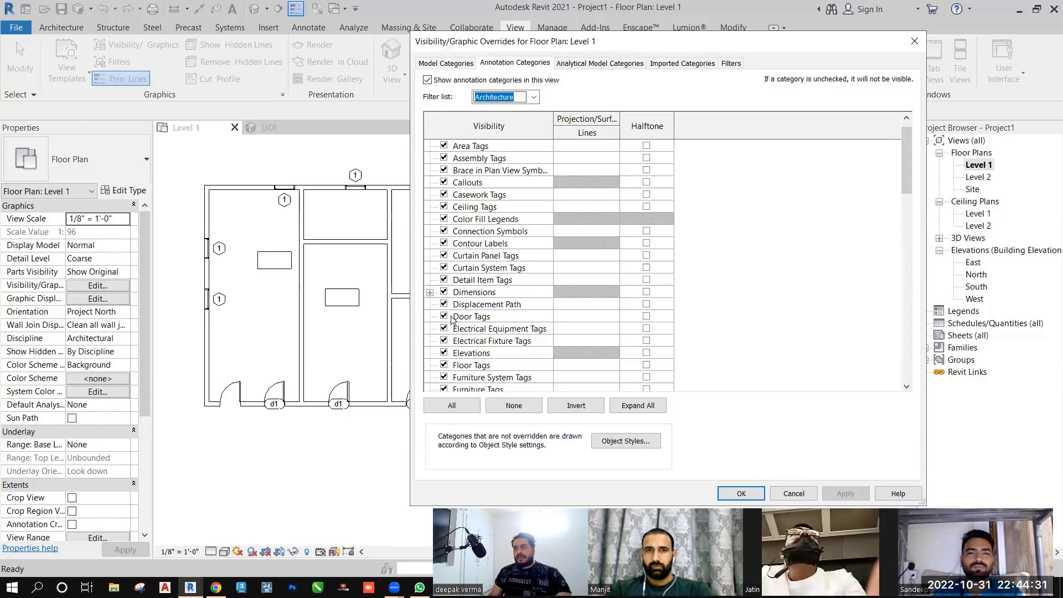
scroll(451, 320, "down", 1)
left_click(444, 304)
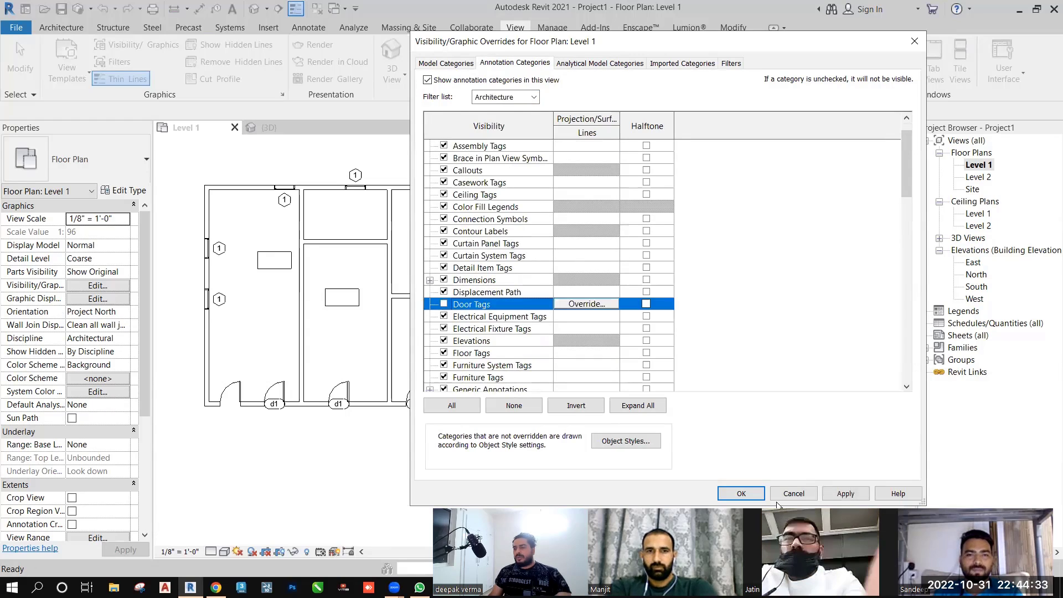
left_click(846, 494)
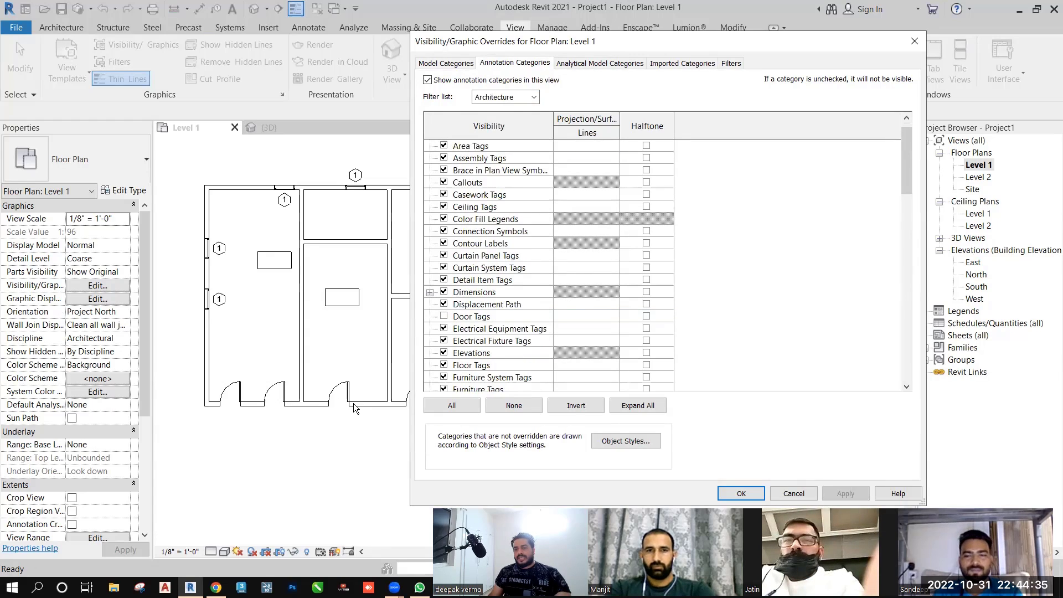
Turn the Door Tags category back on in the Level 1 plan, apply it and accept the overrides
scroll(458, 245, "up", 1)
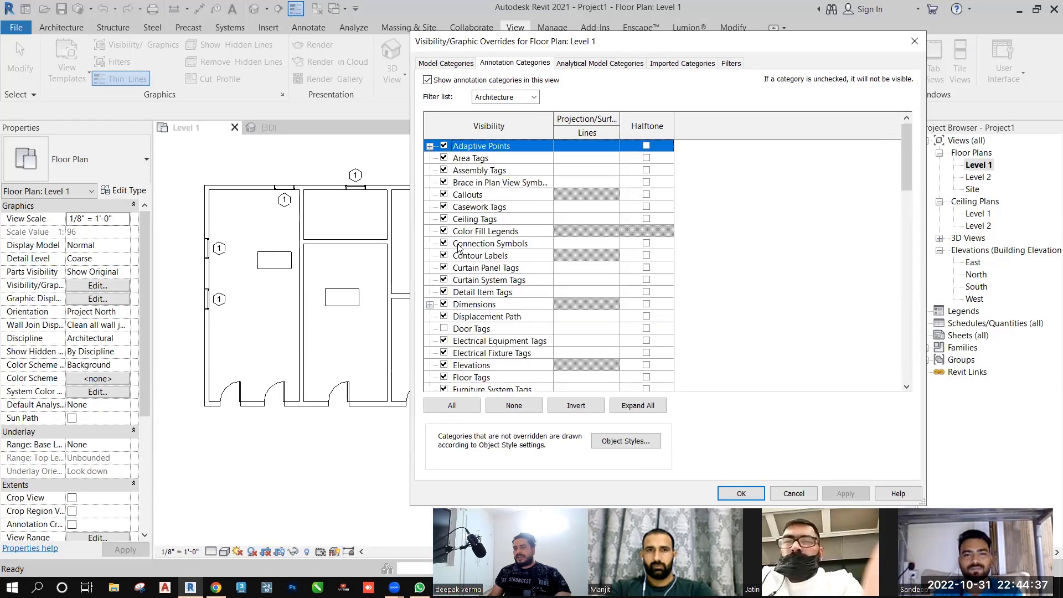
left_click(444, 329)
left_click(846, 493)
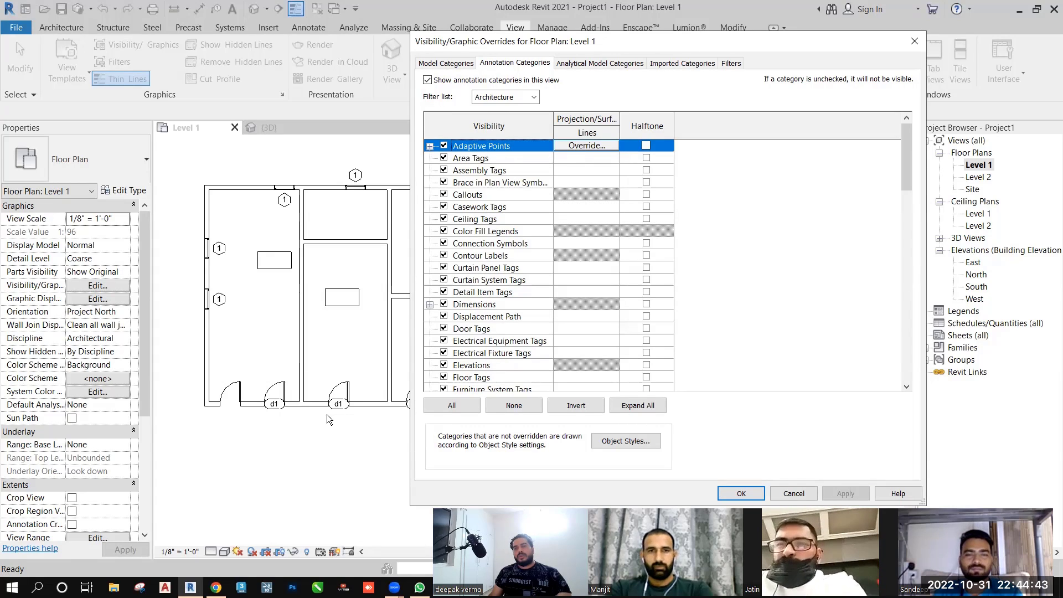
left_click(742, 493)
scroll(411, 394, "up", 1)
middle_click_drag(399, 391, 429, 403)
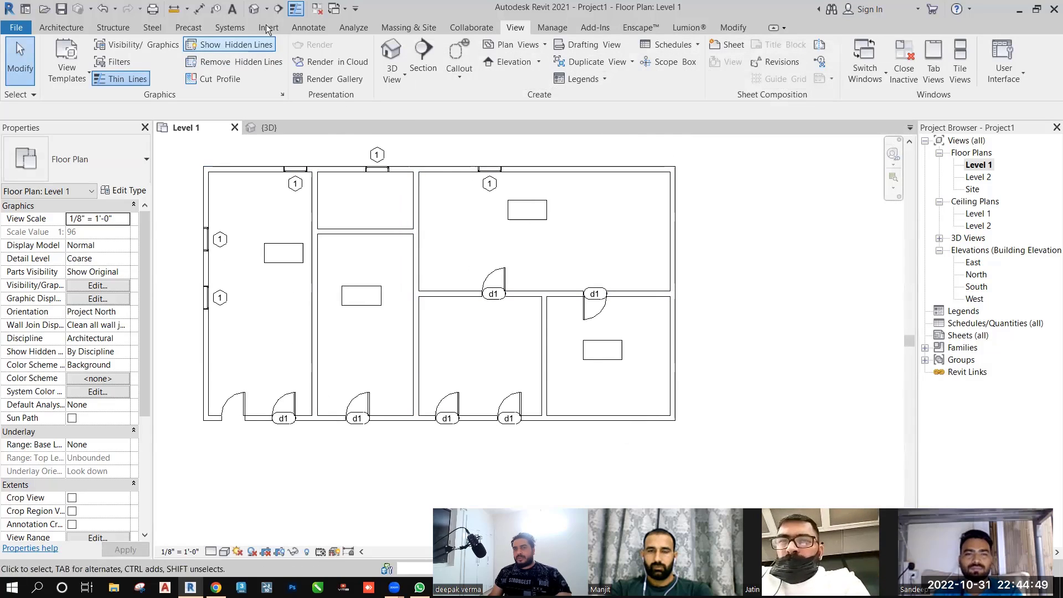
Open the 3D view's Visibility/Graphic Overrides and expand the Walls model category
left_click(253, 9)
middle_click_drag(407, 311, 398, 311)
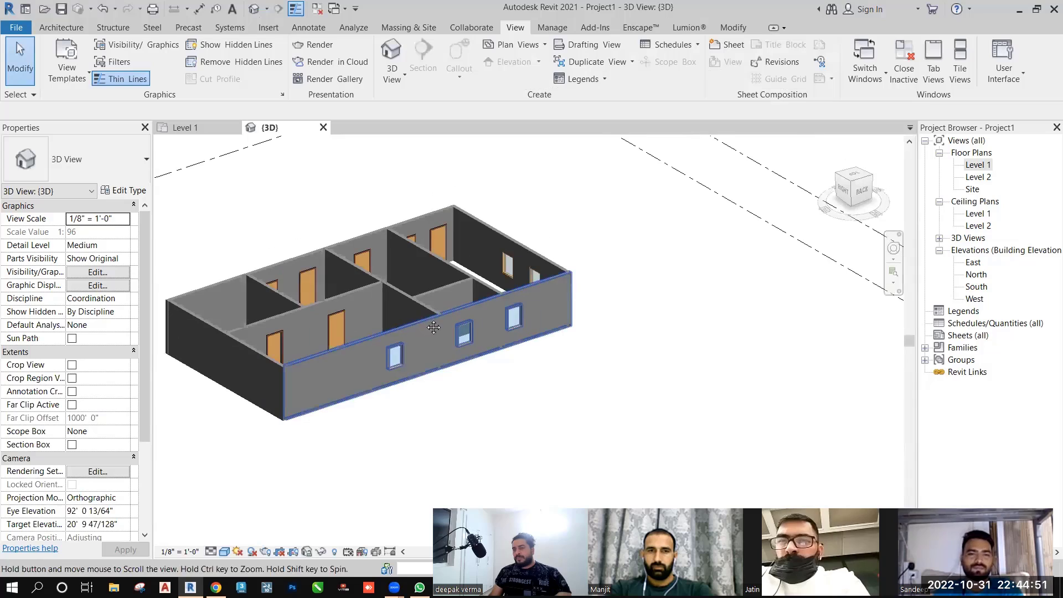
left_click(135, 45)
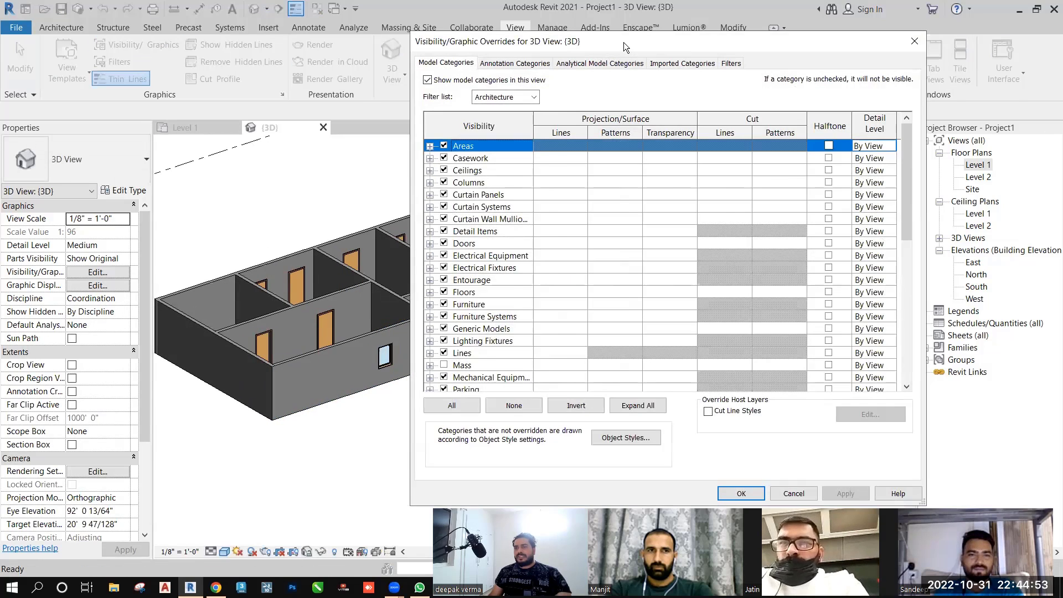
scroll(576, 332, "down", 2)
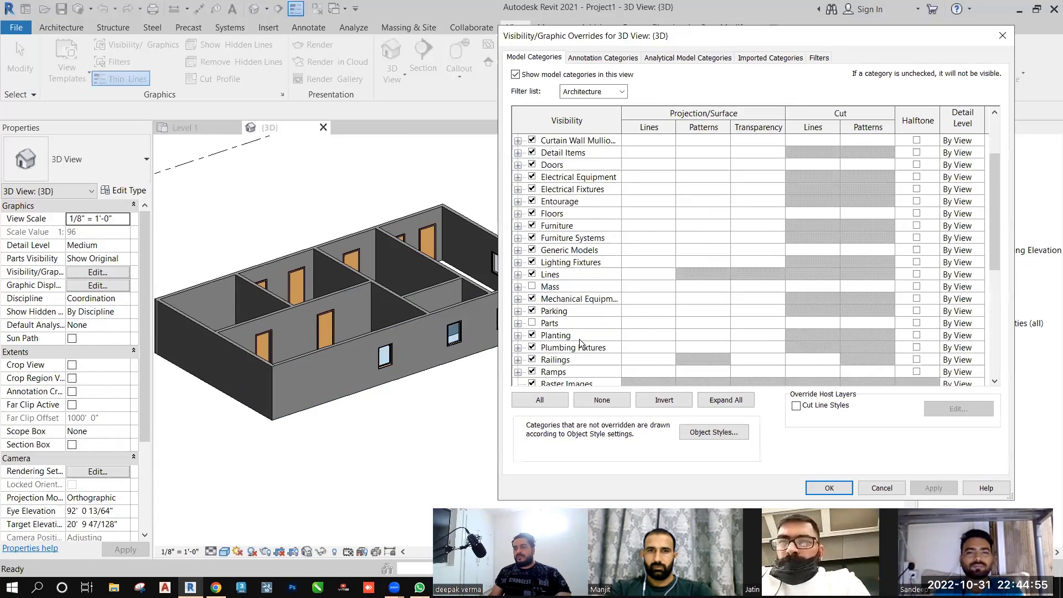
scroll(580, 339, "down", 5)
left_click(566, 361)
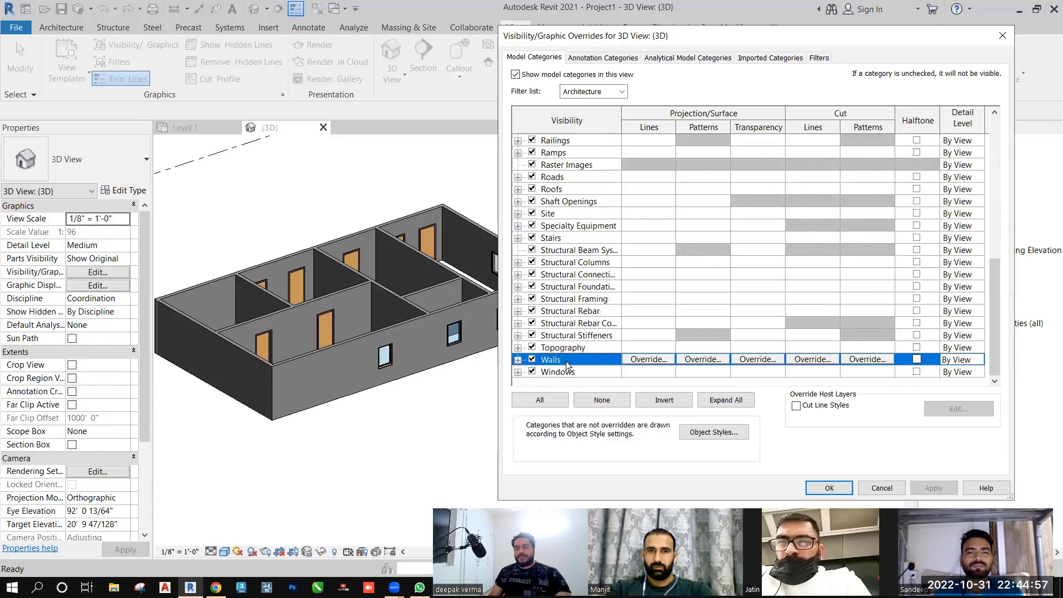
left_click(519, 360)
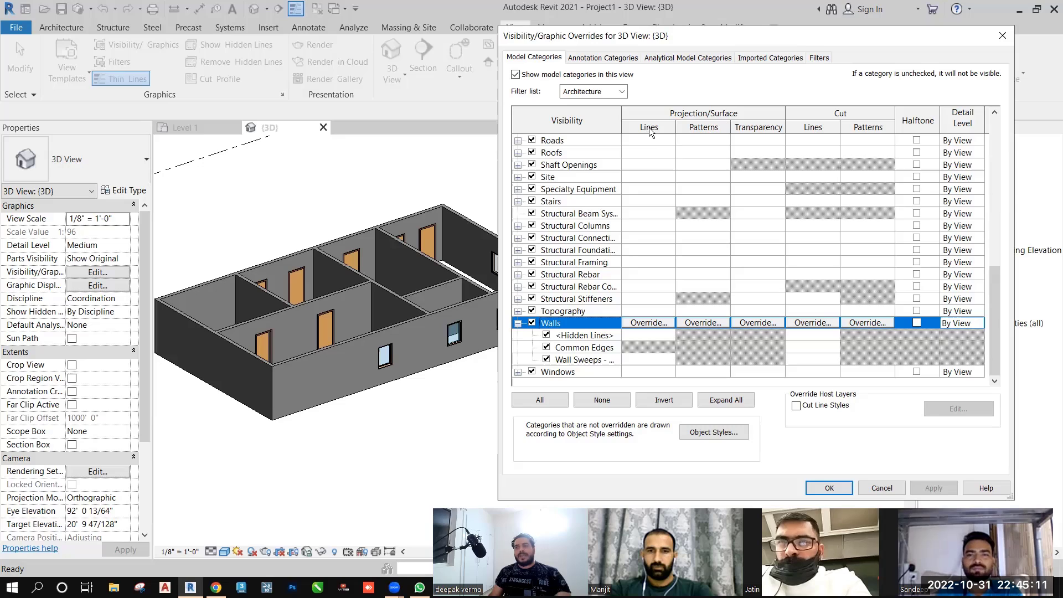
Override the Walls projection lines with the Aligning Line 1/8" pattern in red, keep the weight at No Override, and apply
left_click(650, 322)
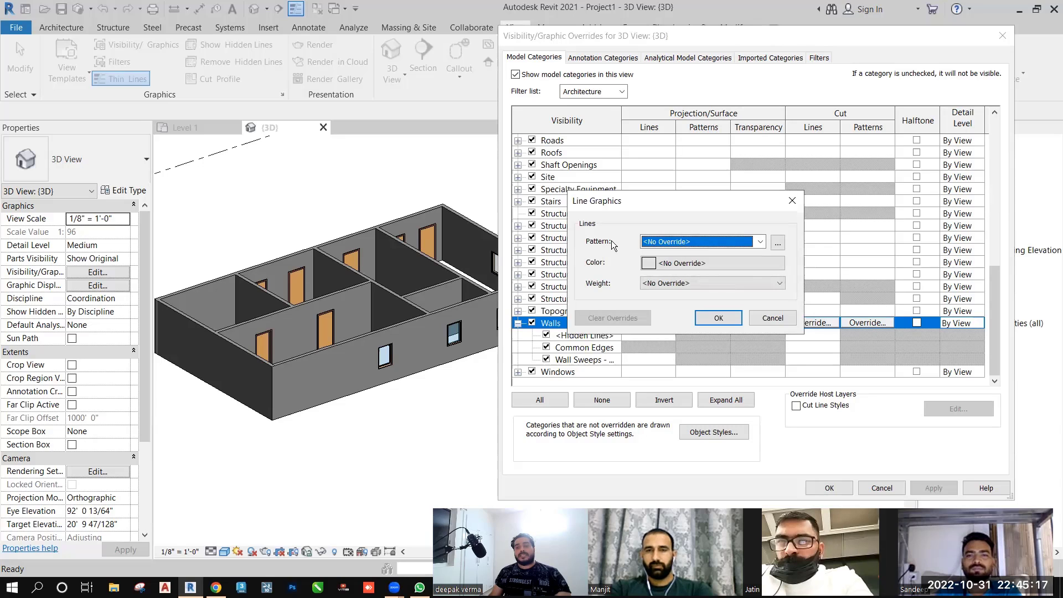
left_click(721, 242)
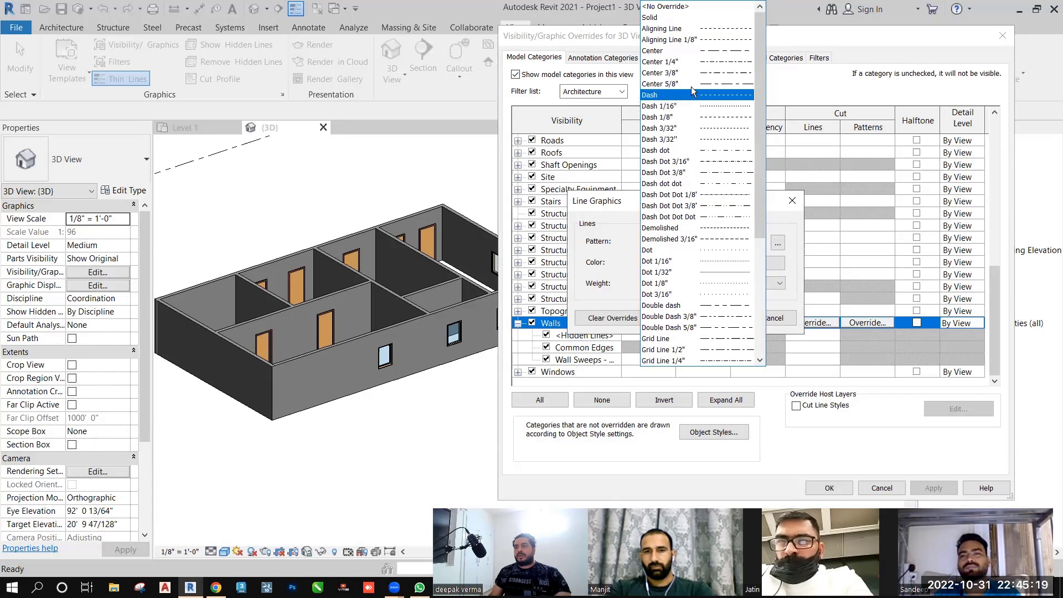
left_click(686, 40)
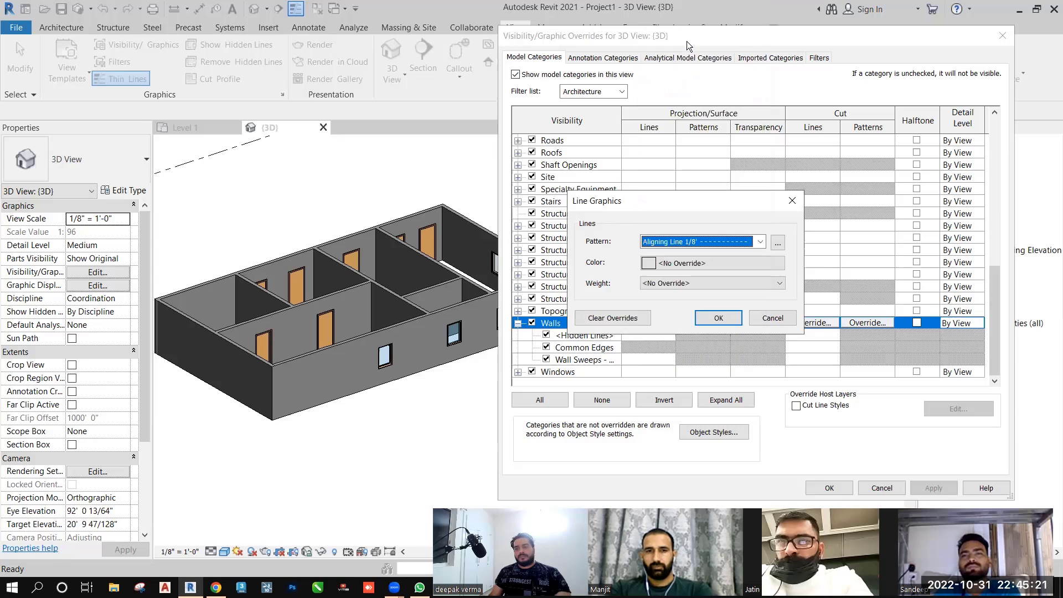
left_click(693, 265)
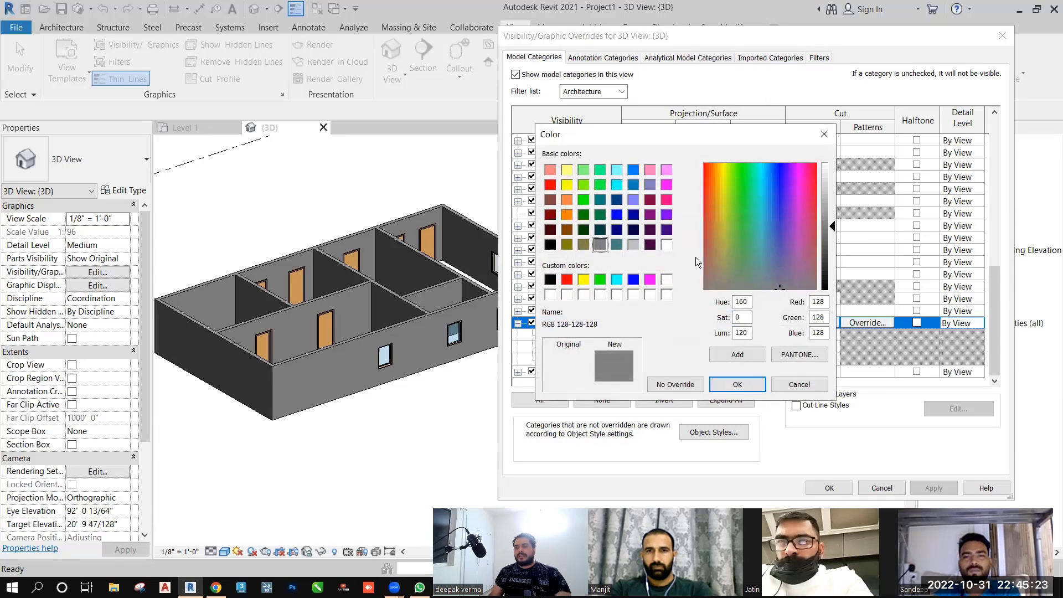
left_click(567, 279)
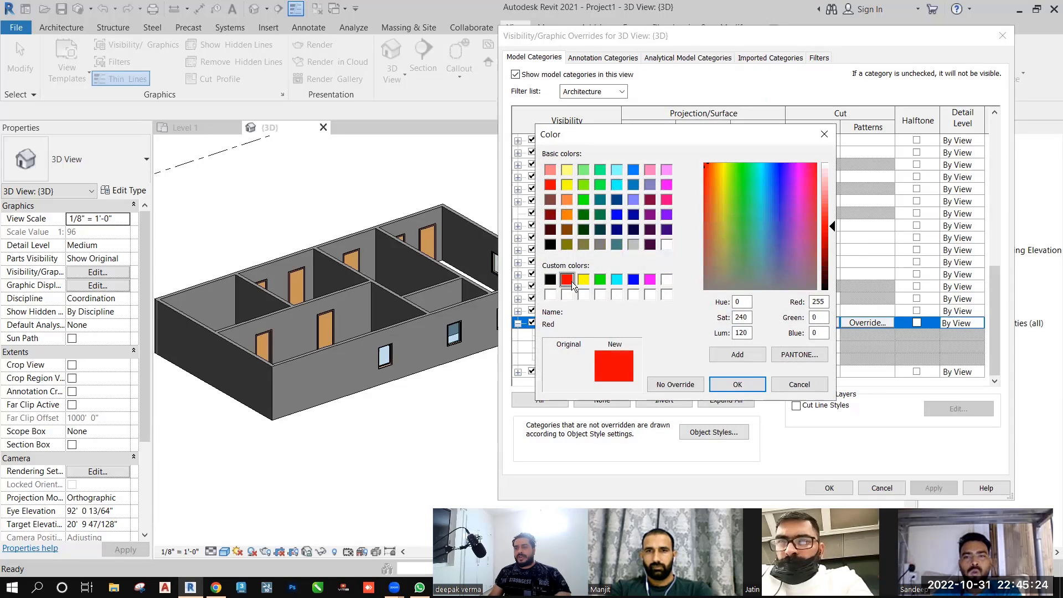
left_click(737, 385)
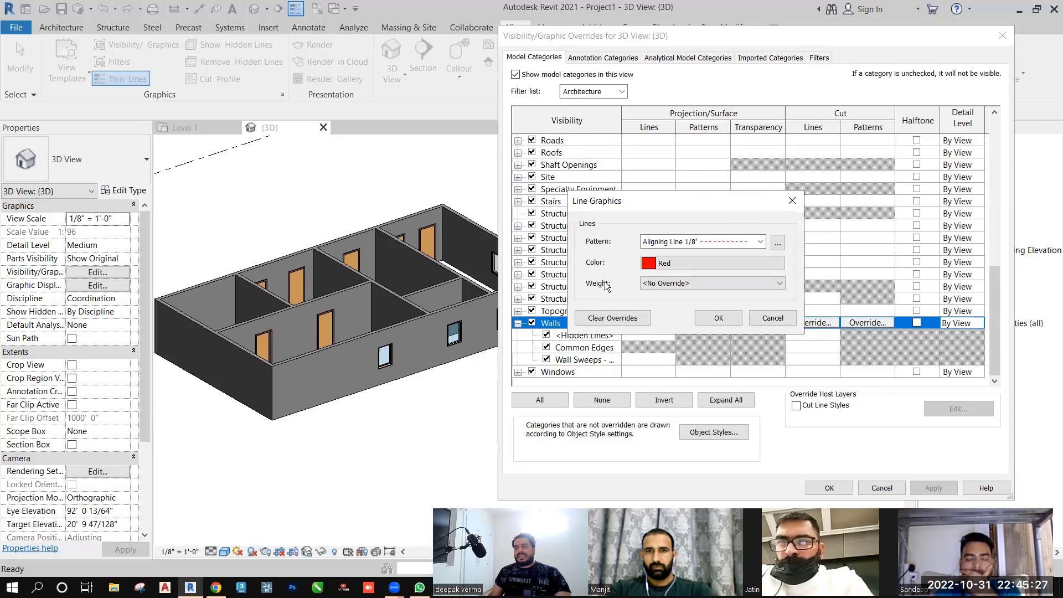
left_click(673, 282)
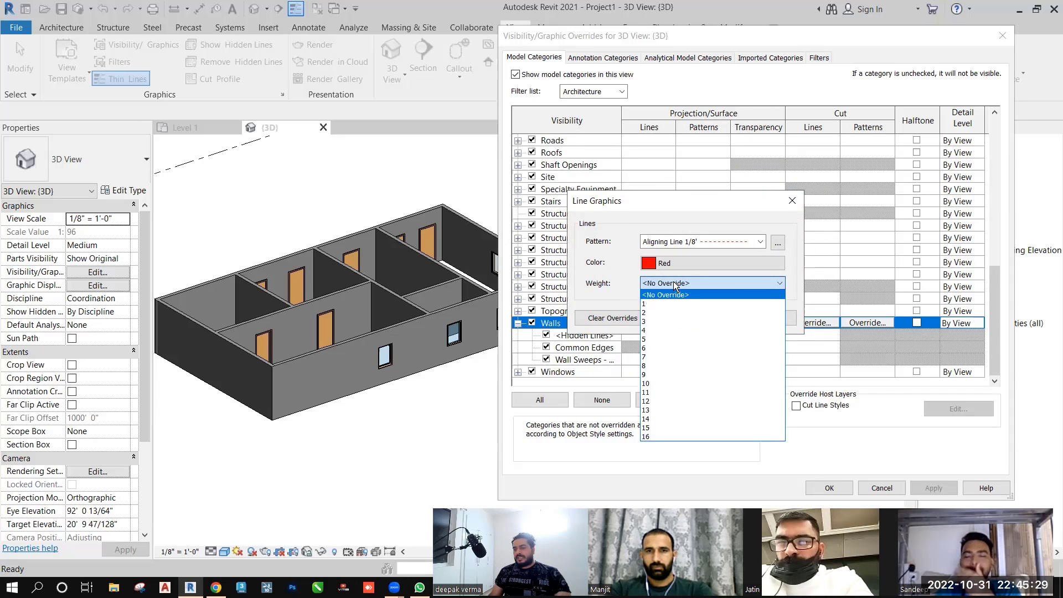
left_click(673, 283)
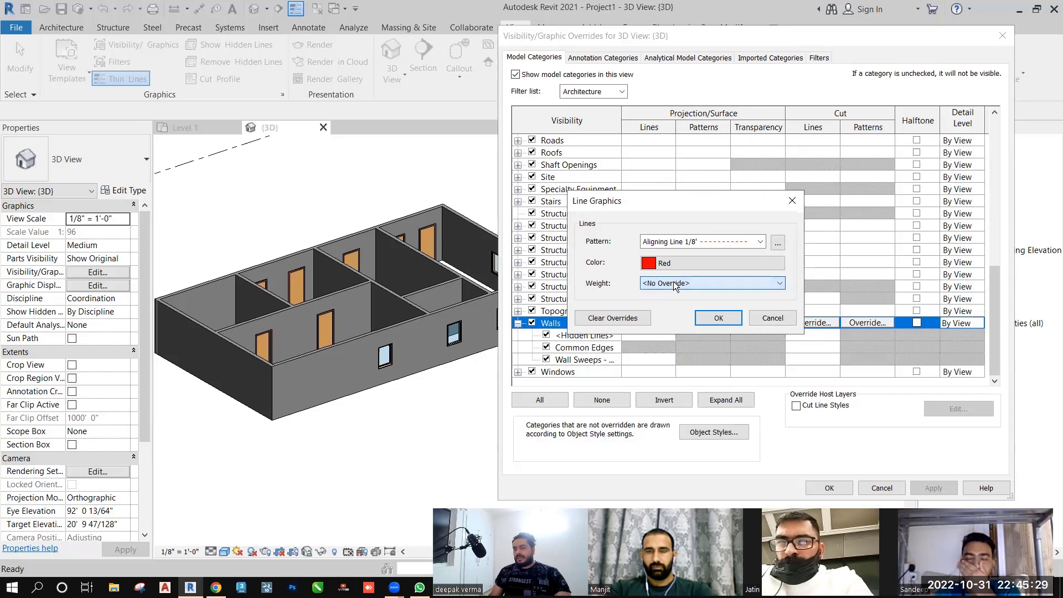
left_click(703, 316)
left_click(933, 488)
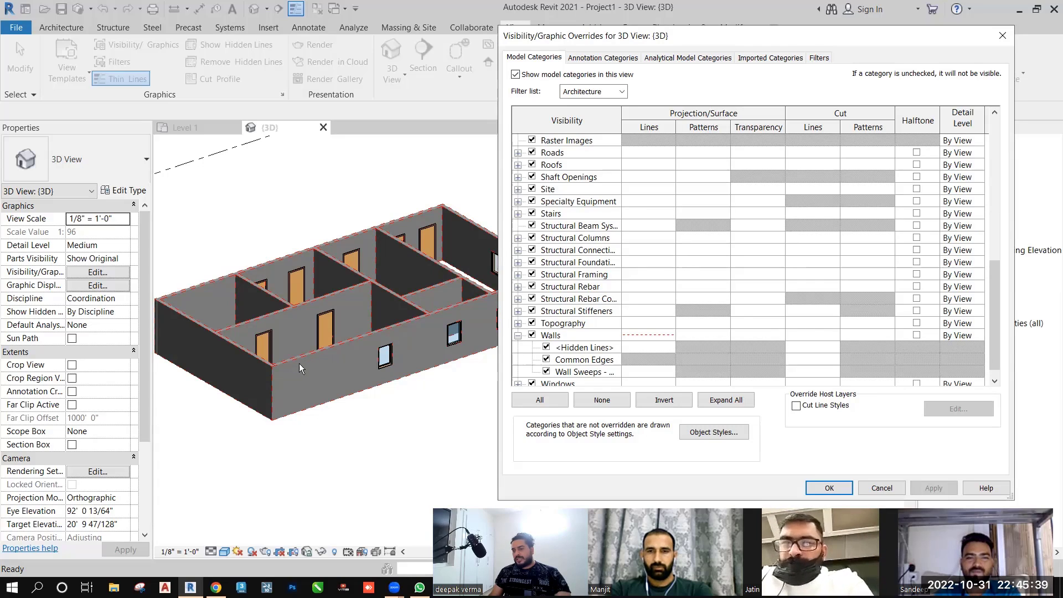
Set the projection line weight of the Walls category to 4 and apply it
left_click(660, 335)
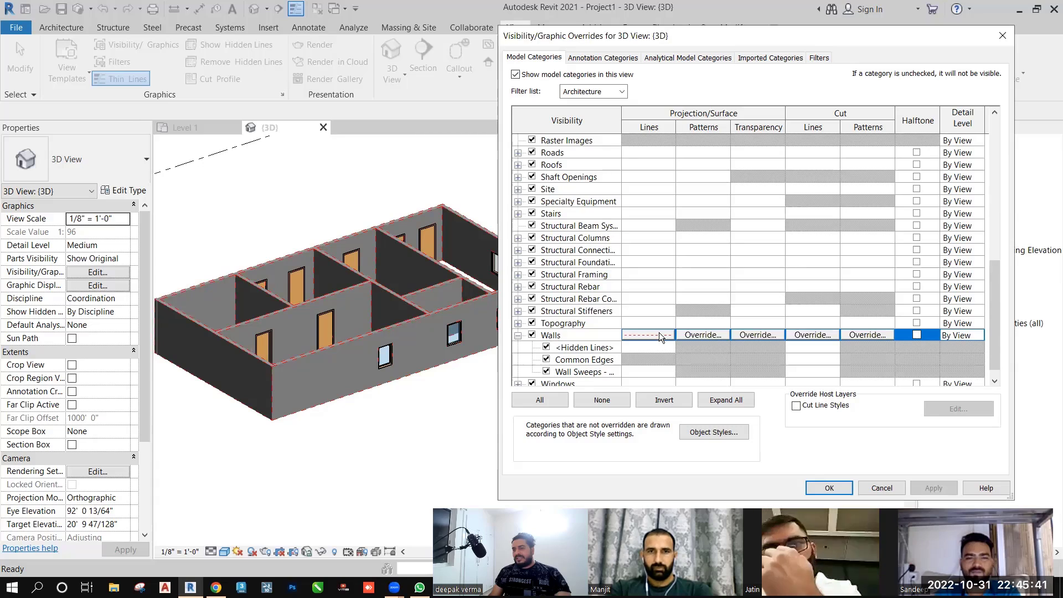
left_click(660, 335)
left_click(668, 286)
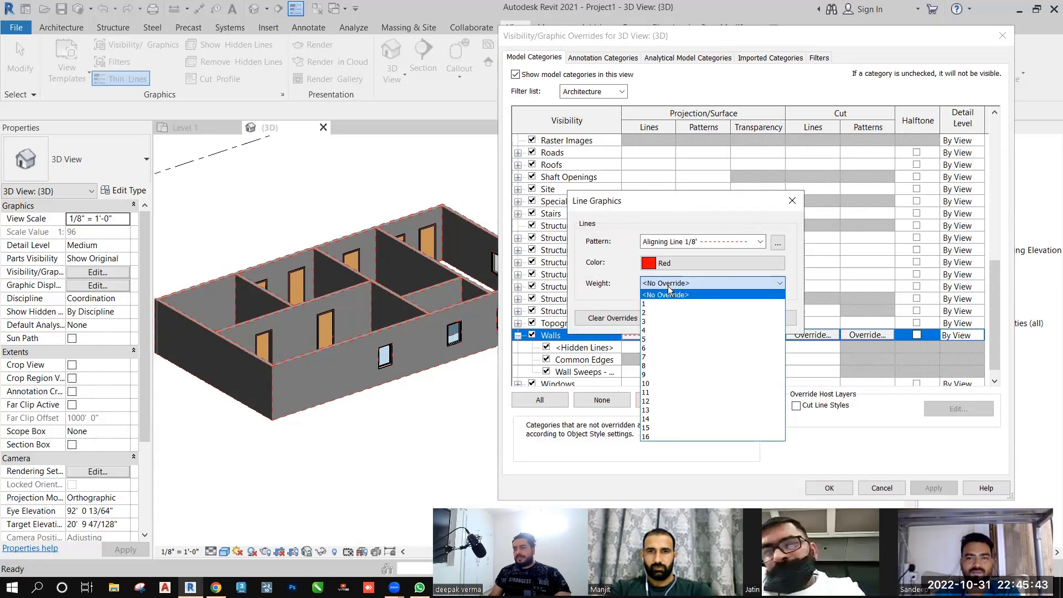
left_click(652, 329)
left_click(719, 319)
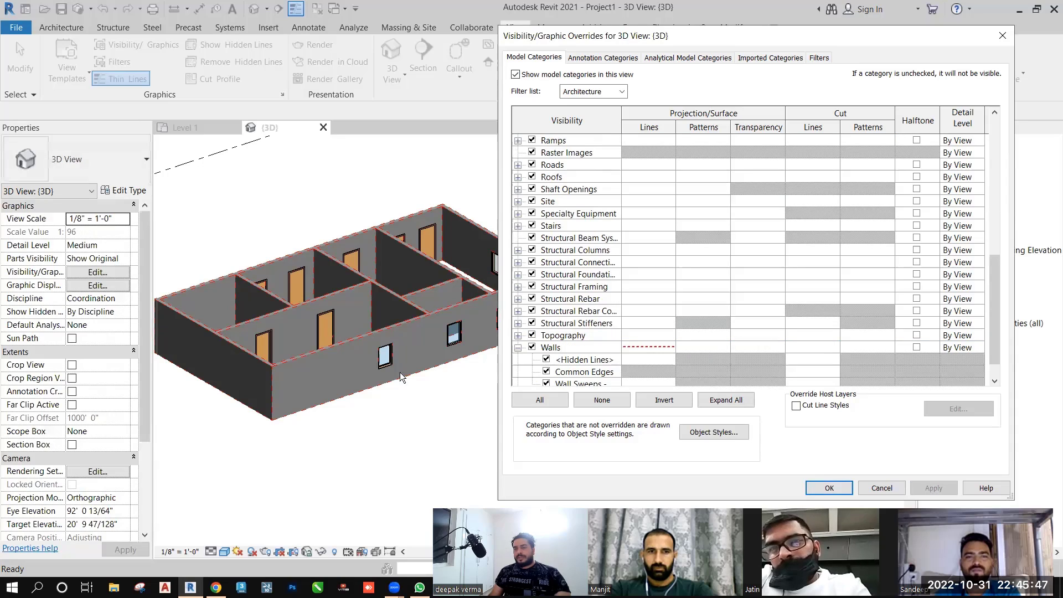
Set the Walls projection line weight to 8, apply it and accept the 3D view's overrides
left_click(641, 347)
left_click(667, 348)
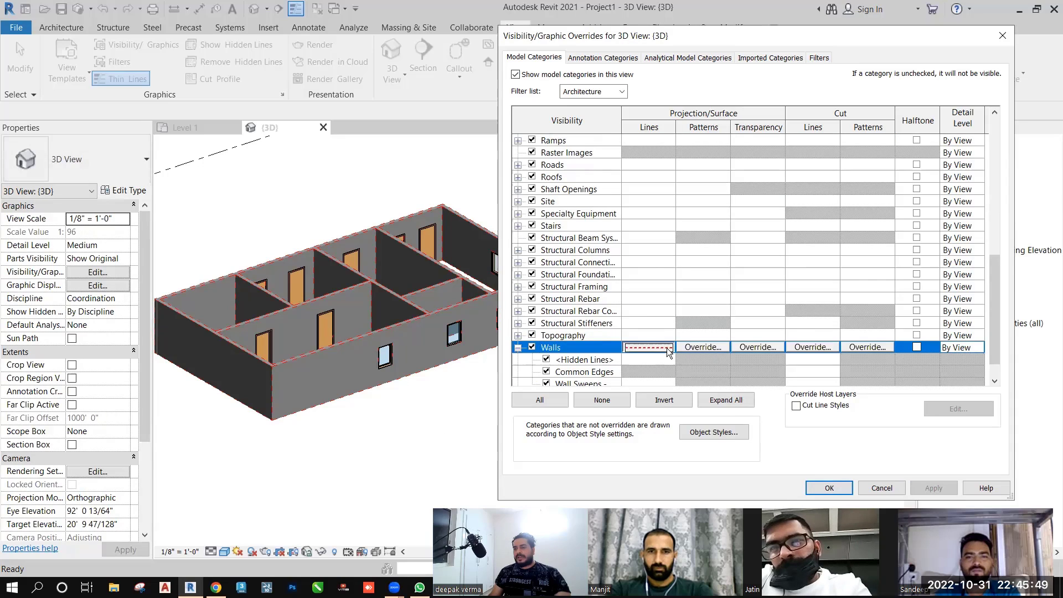
left_click(663, 284)
left_click(661, 366)
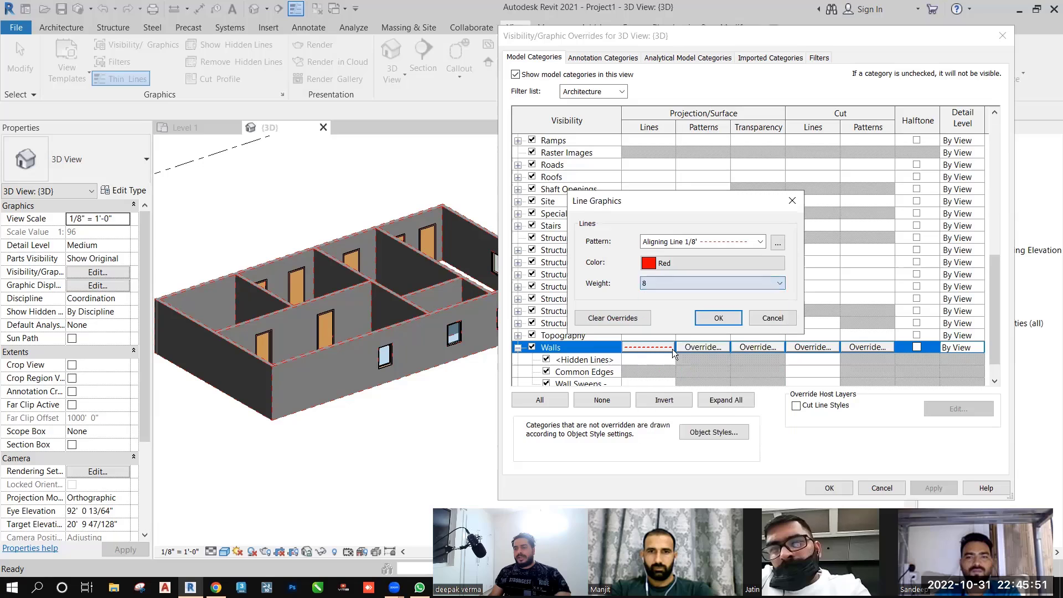
left_click(720, 319)
left_click(945, 489)
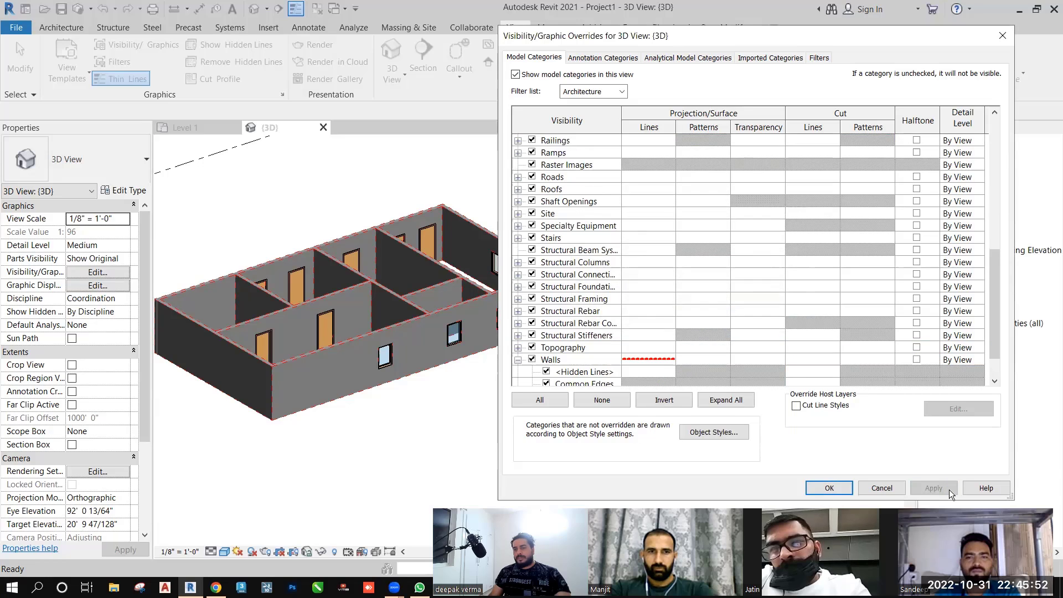
left_click(829, 487)
Examine the wall outlines in the 3D view and up close in the Level 1 floor plan with Thin Lines on
scroll(331, 359, "up", 5)
scroll(331, 359, "down", 3)
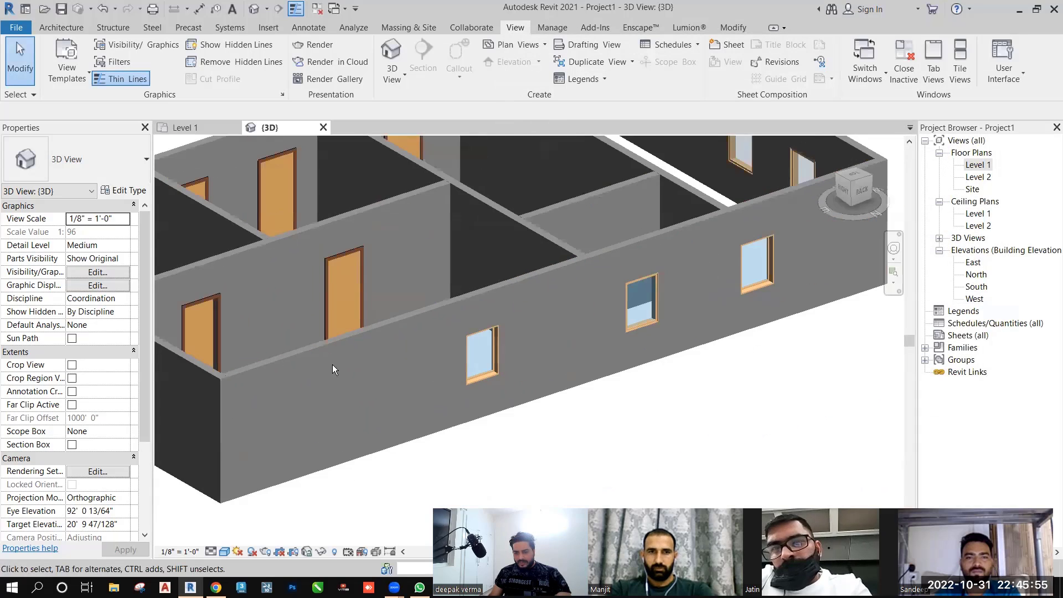
scroll(331, 367, "down", 2)
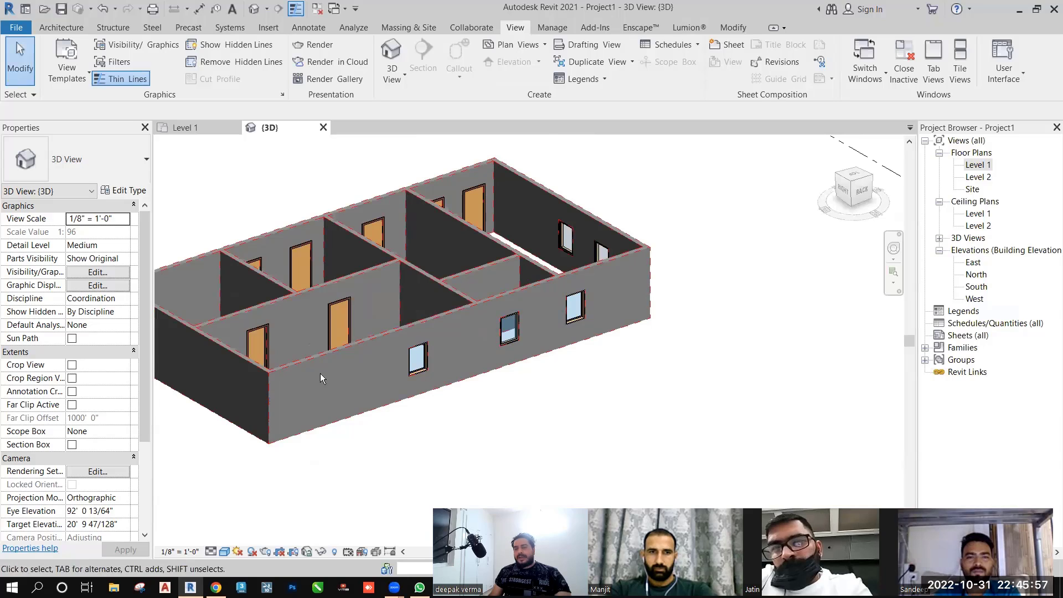
scroll(349, 371, "up", 2)
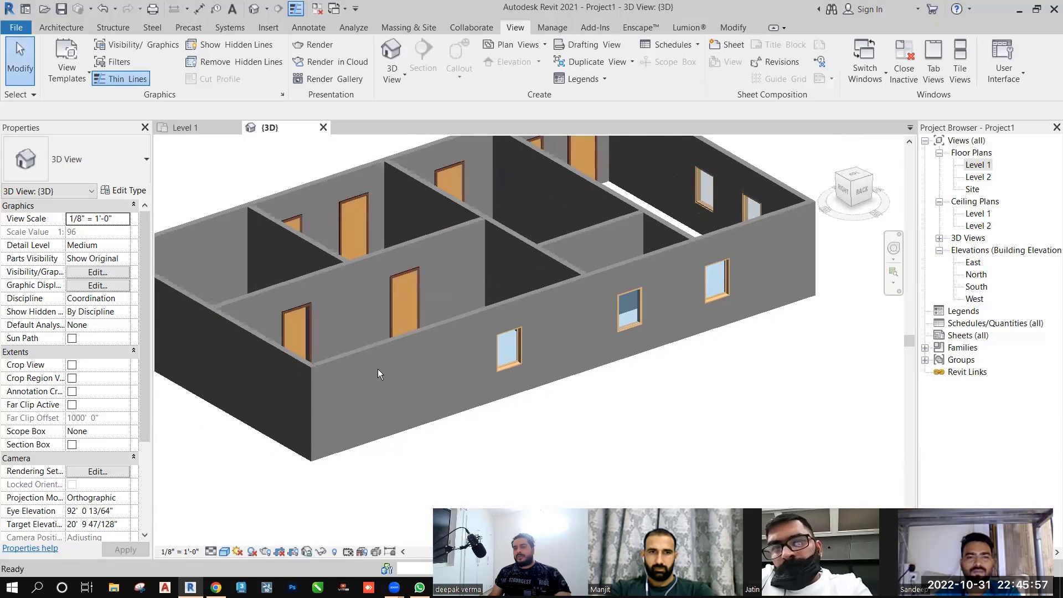
double_click(976, 166)
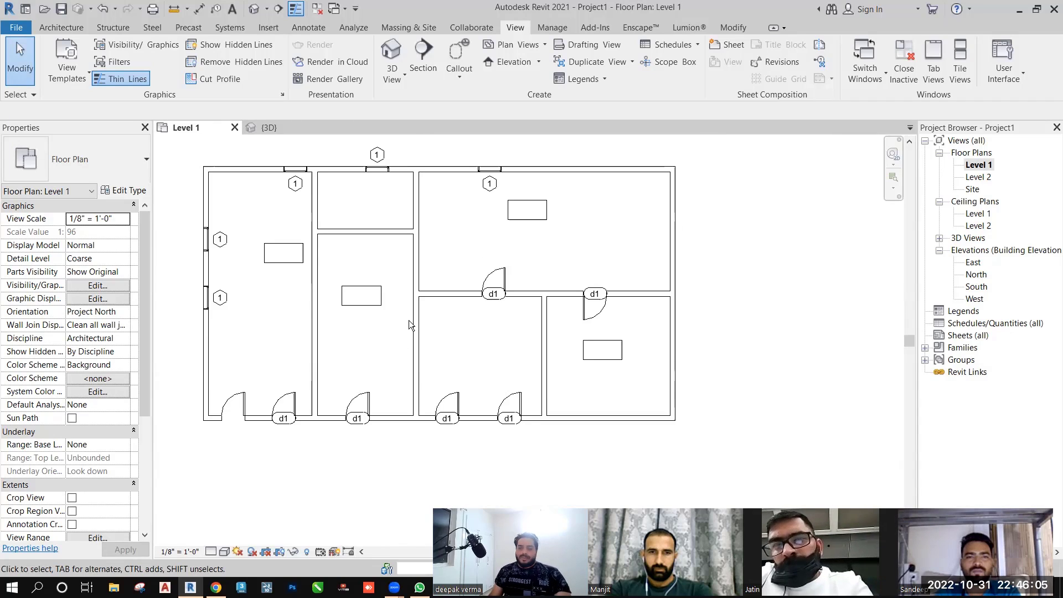
scroll(421, 296, "up", 5)
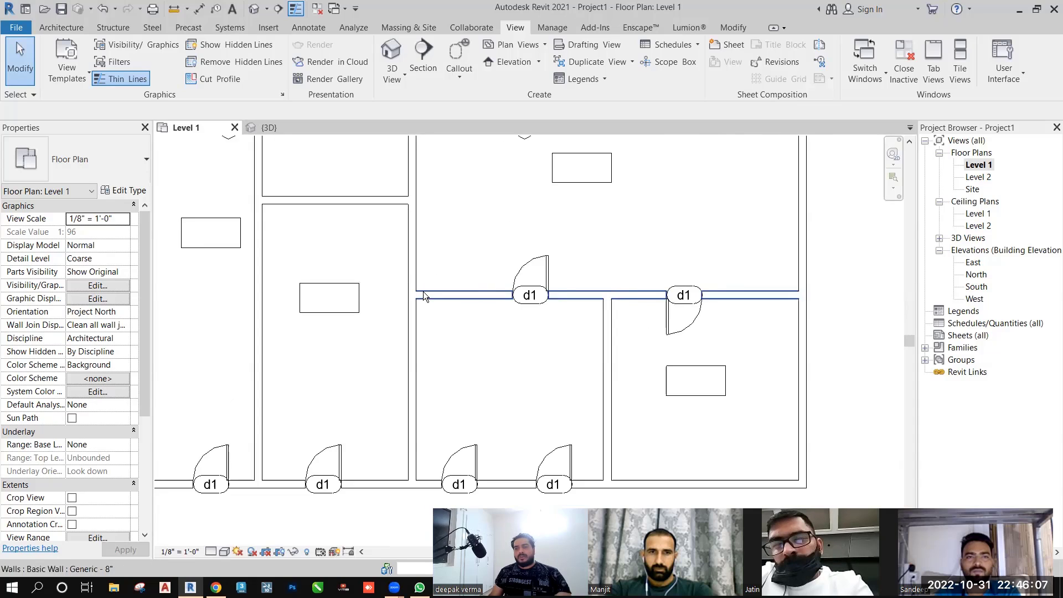
scroll(413, 298, "up", 5)
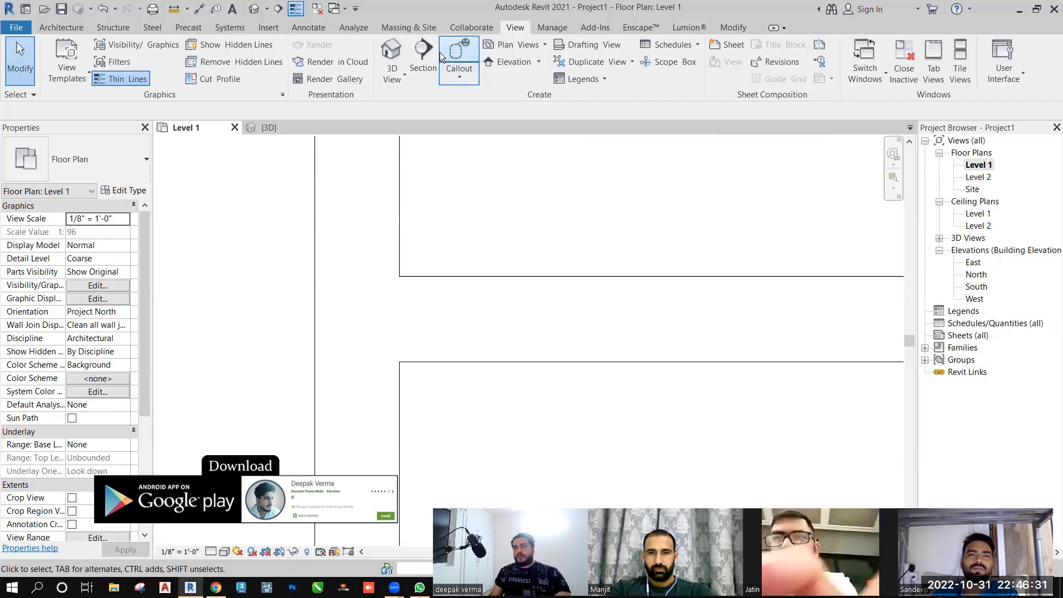
Turn off Thin Lines and examine the wall line thickness around the corners and door in the Level 1 plan
left_click(124, 78)
scroll(432, 283, "up", 5)
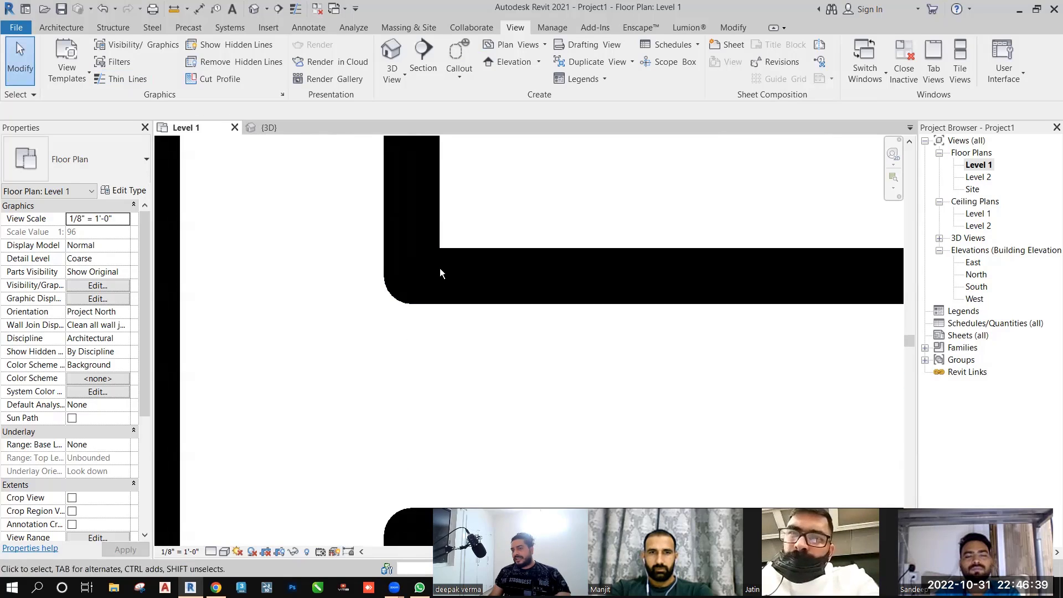
scroll(440, 268, "down", 5)
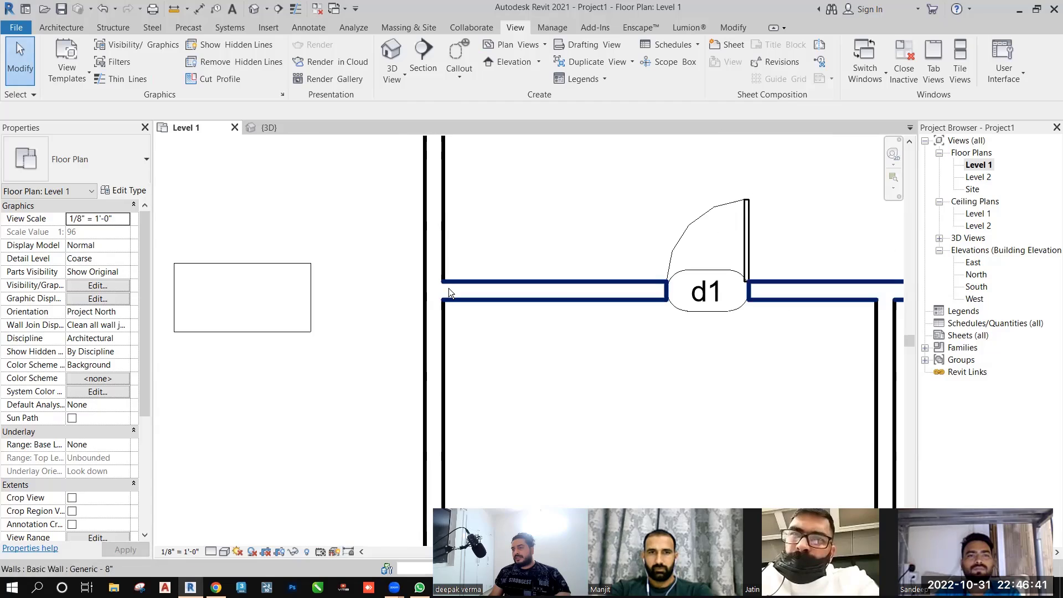
scroll(669, 290, "up", 5)
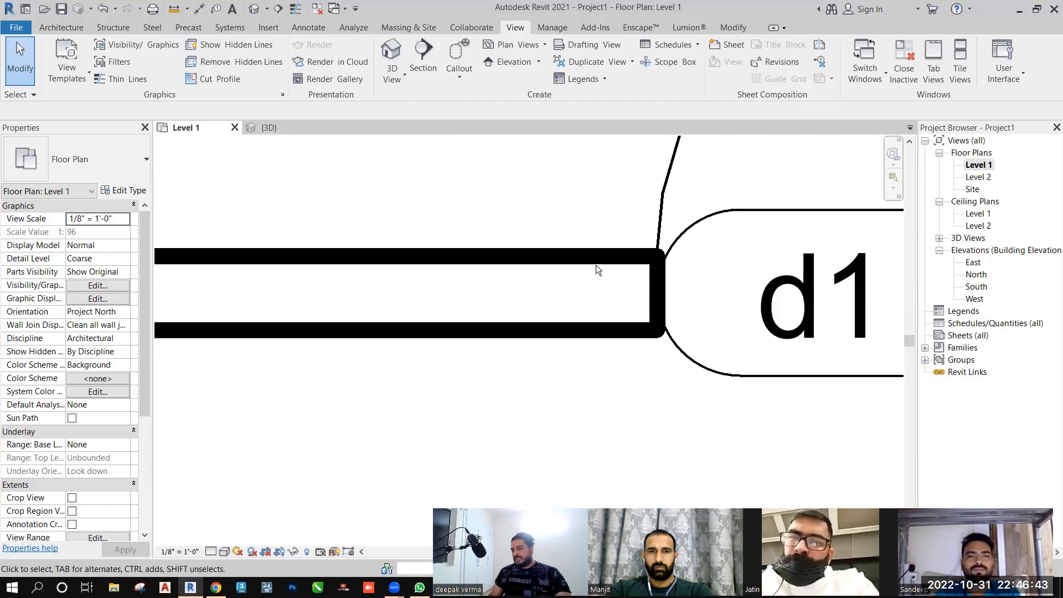
scroll(598, 255, "up", 4)
scroll(578, 261, "down", 3)
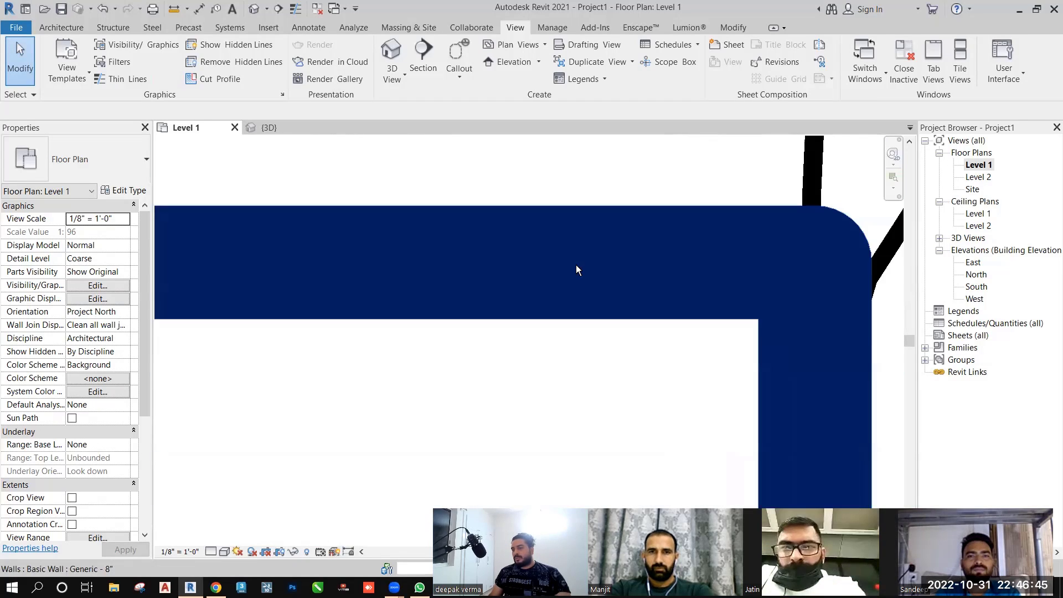
scroll(576, 266, "down", 4)
Turn Thin Lines back on and examine the same wall lines near the d1 door tag
left_click(142, 82)
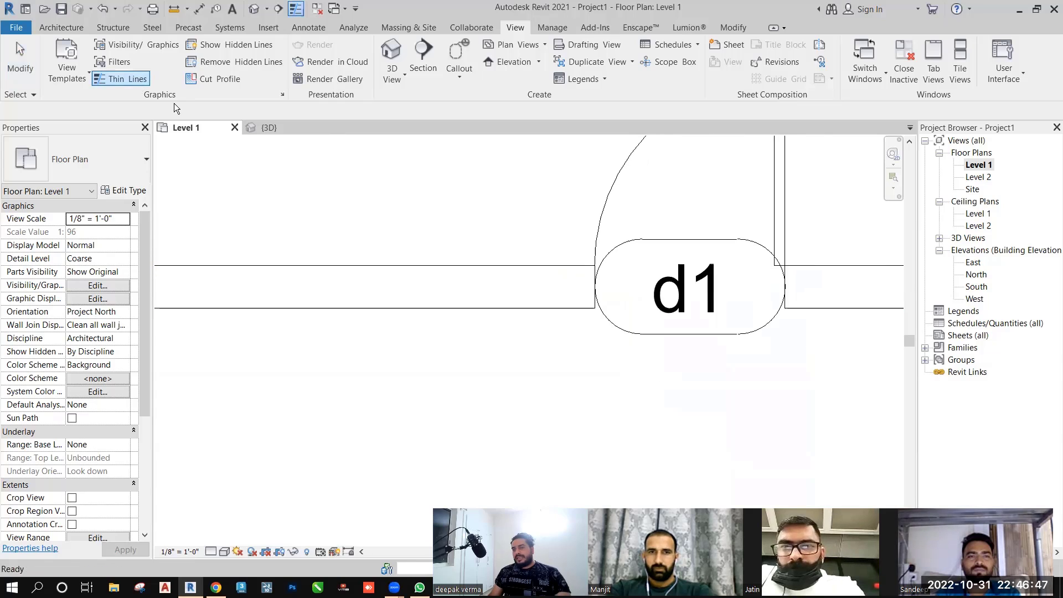
scroll(550, 257, "up", 4)
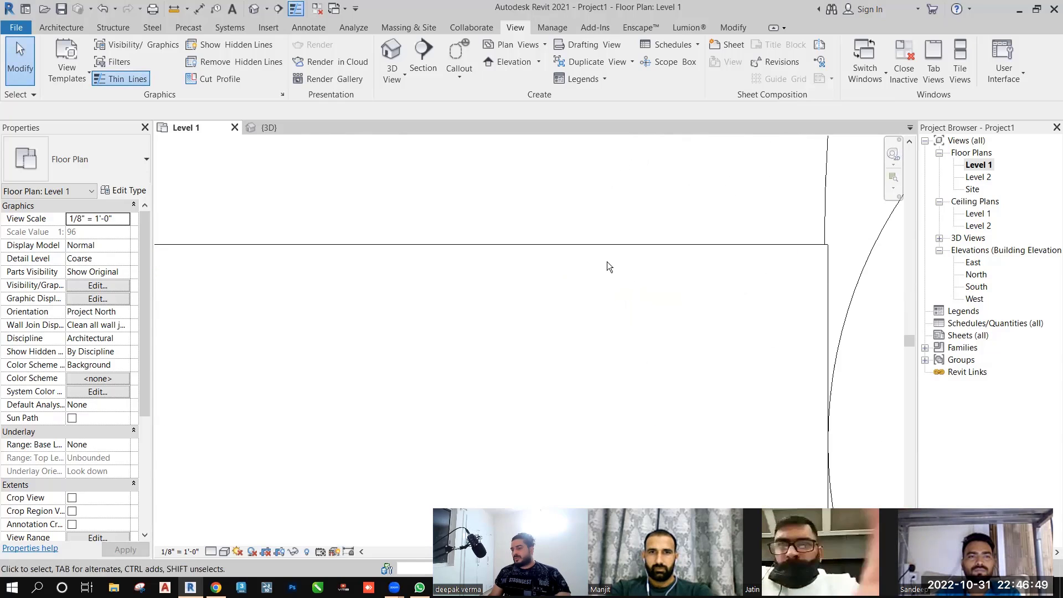
scroll(608, 264, "down", 4)
Open the 3D view with Thin Lines turned off and examine the red dashed wall outlines
left_click(254, 10)
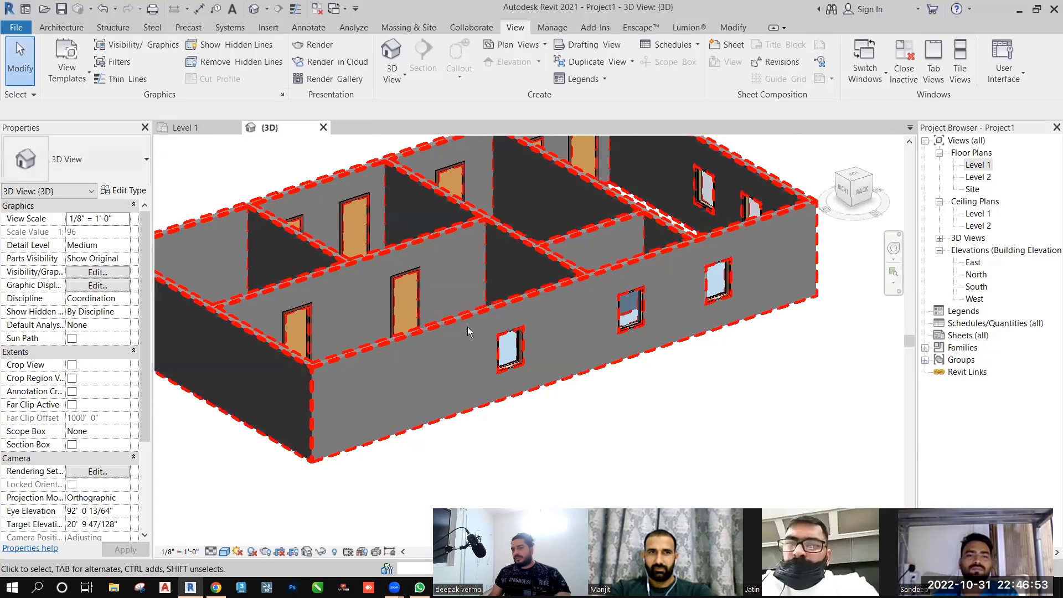
scroll(468, 327, "up", 3)
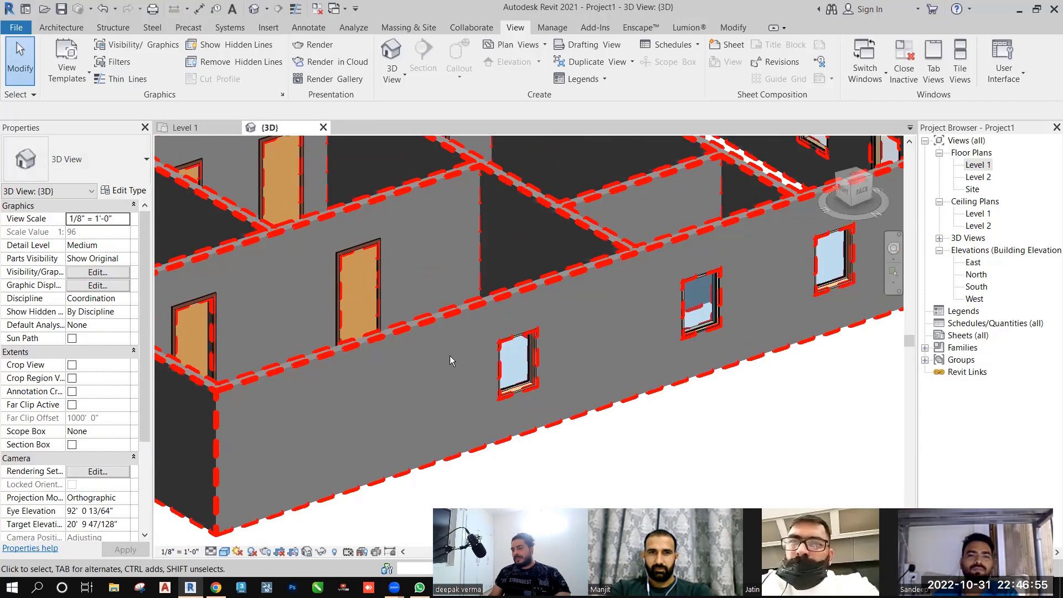
scroll(450, 355, "down", 3)
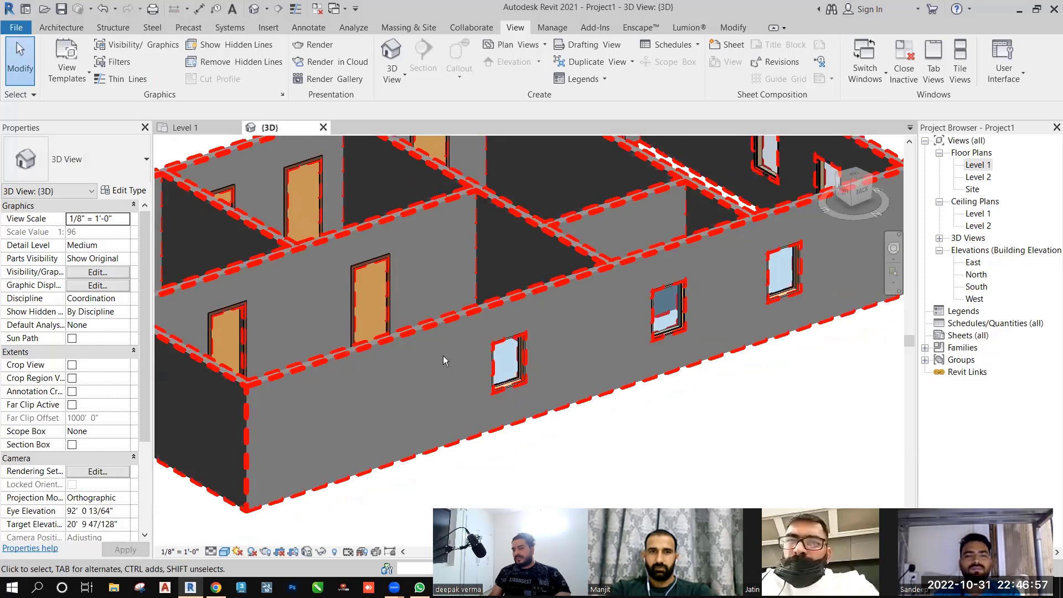
Set the projection line weight of the Walls category to 1 in the 3D view's Visibility/Graphic Overrides and apply it
scroll(443, 356, "up", 3)
left_click(97, 271)
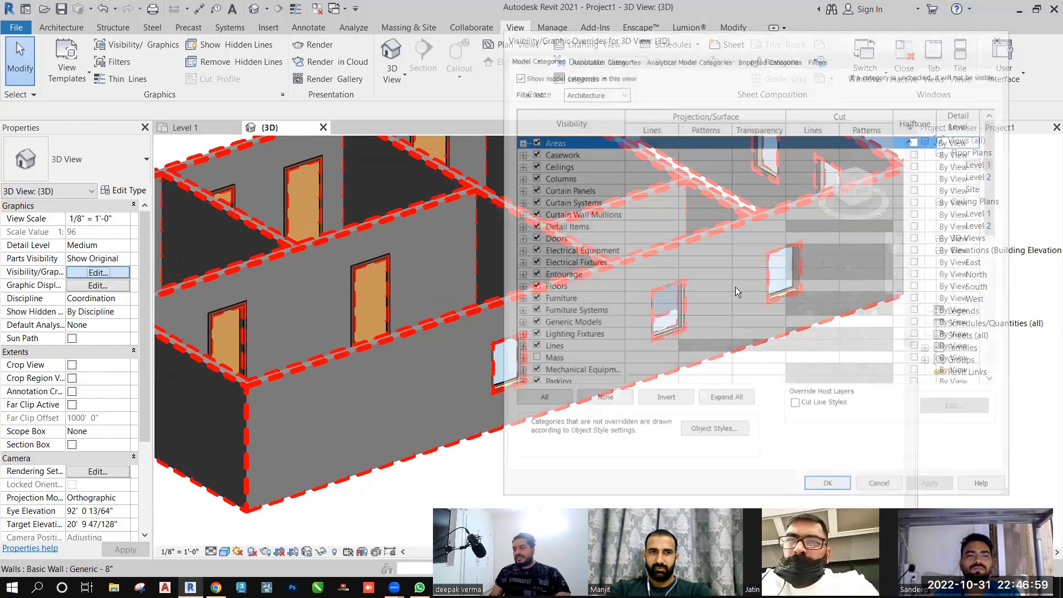
left_click(576, 58)
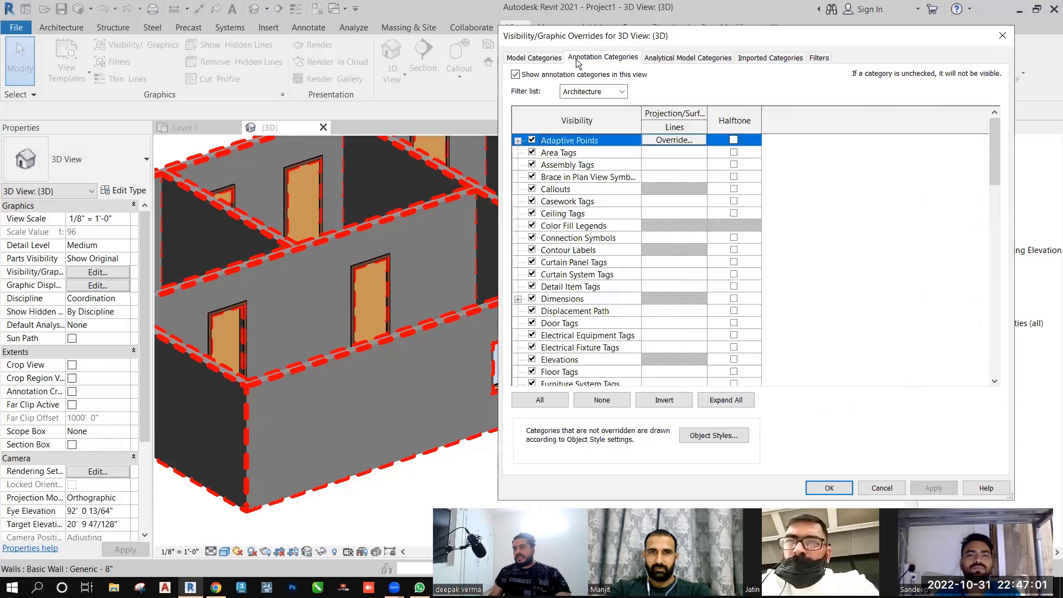
left_click(552, 61)
left_click_drag(996, 228, 993, 359)
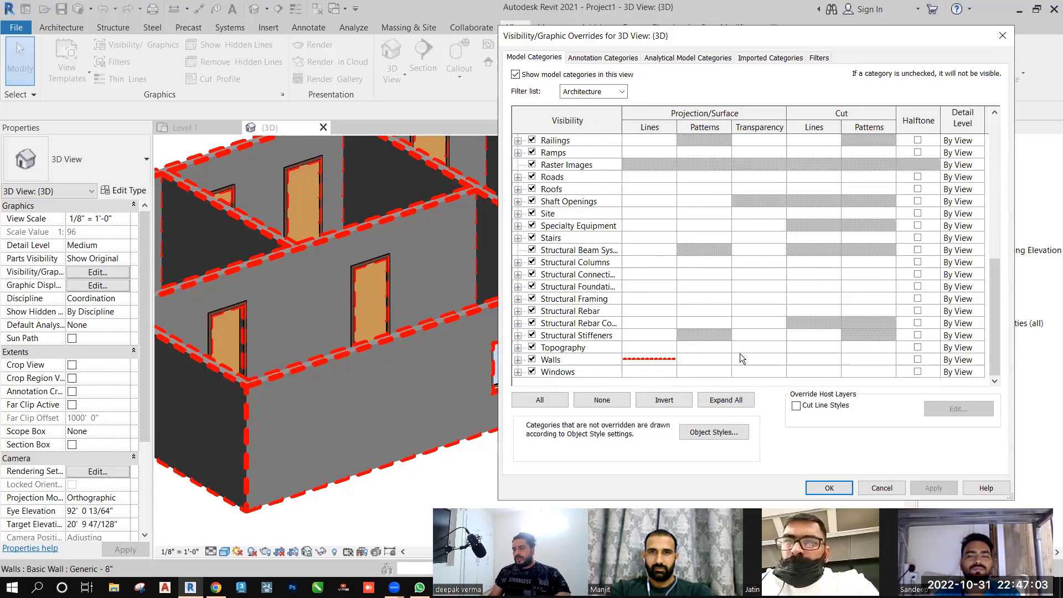
left_click(644, 360)
left_click(652, 360)
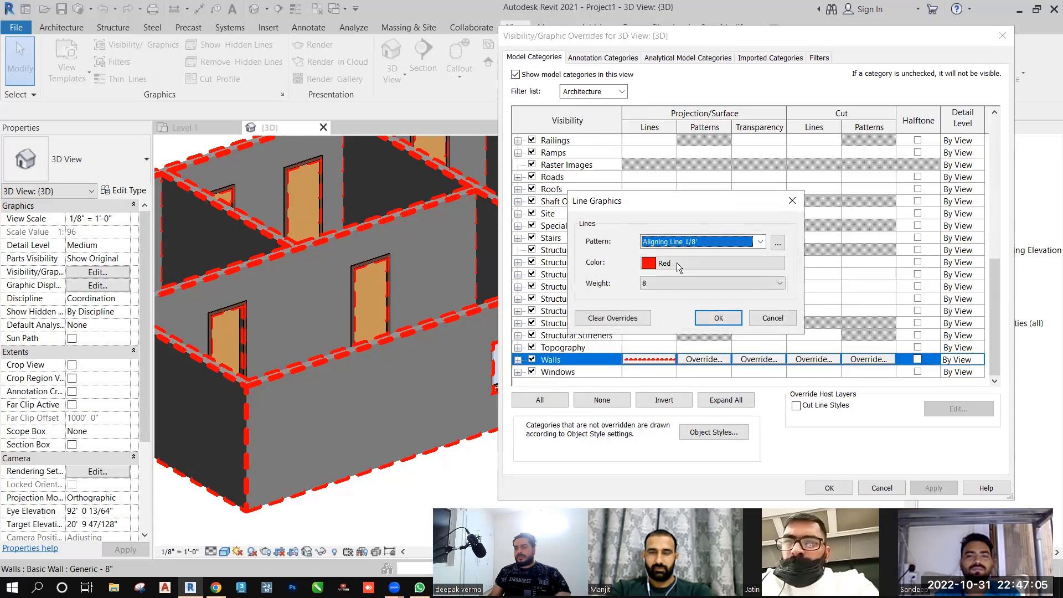
left_click(669, 283)
left_click(655, 303)
left_click(719, 319)
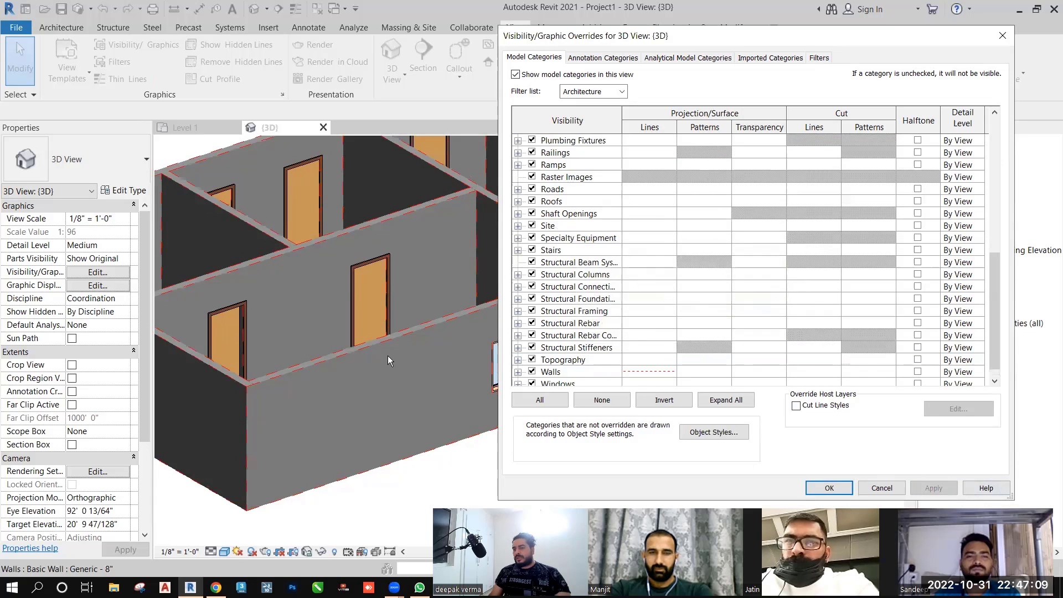
Clear the projection line overrides of the Walls category, resetting pattern, color and weight to <No Override>, and apply
left_click(658, 375)
left_click(660, 364)
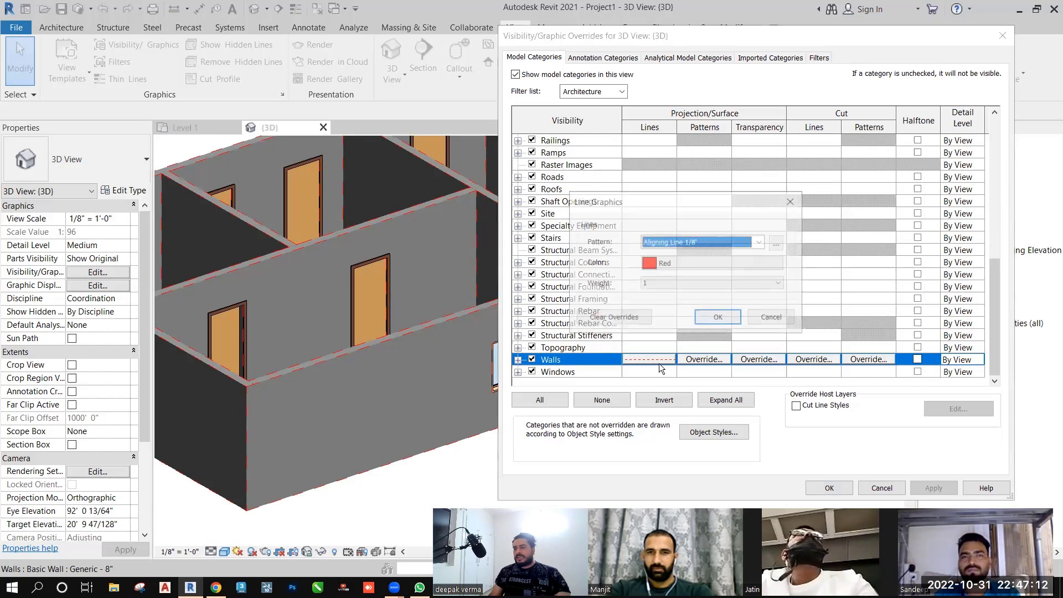
left_click(761, 242)
scroll(727, 77, "up", 5)
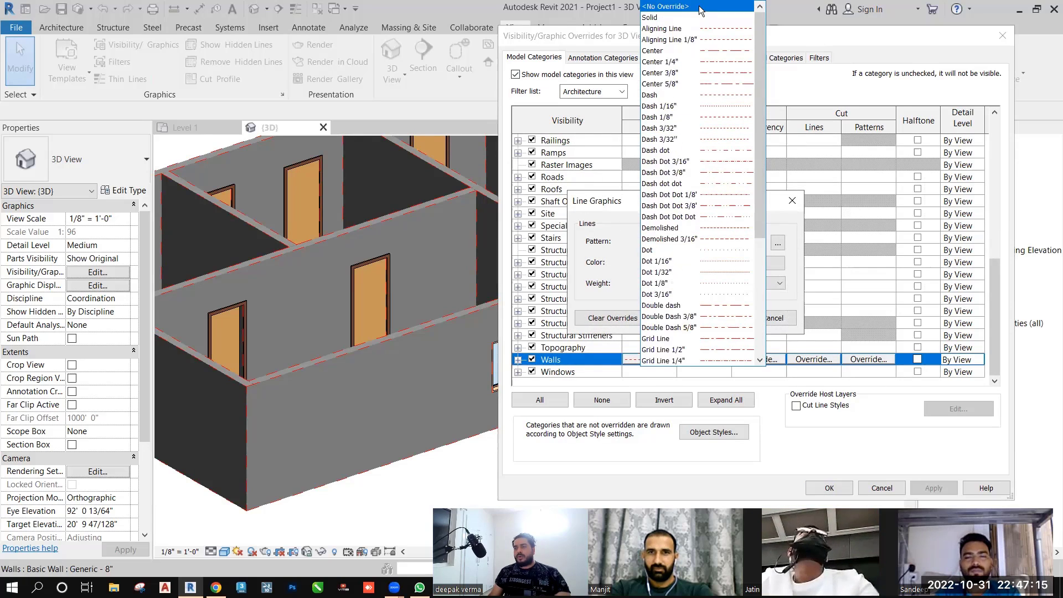
left_click(683, 266)
left_click(623, 316)
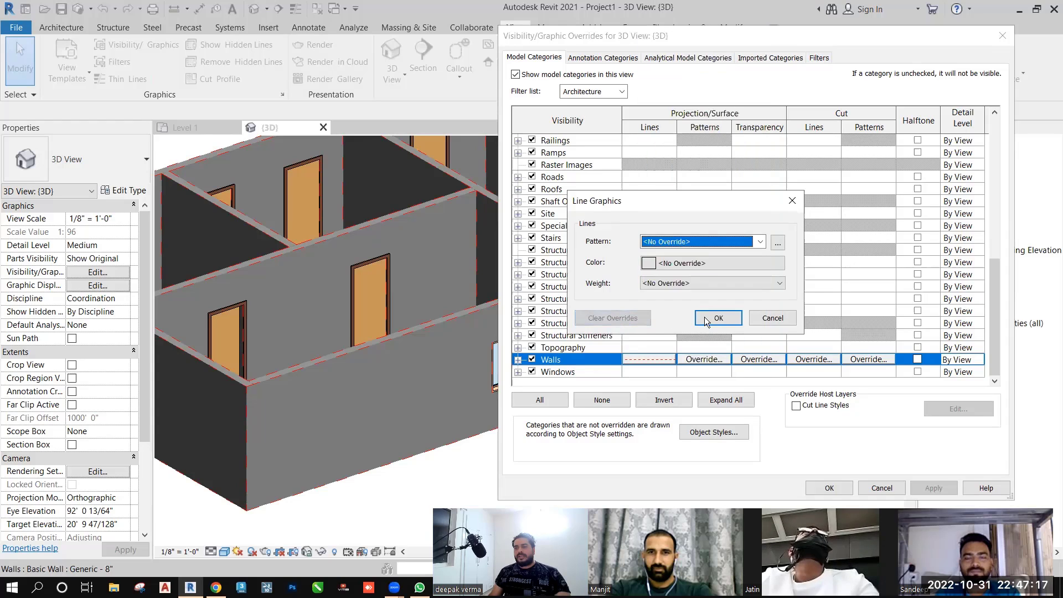
left_click(704, 316)
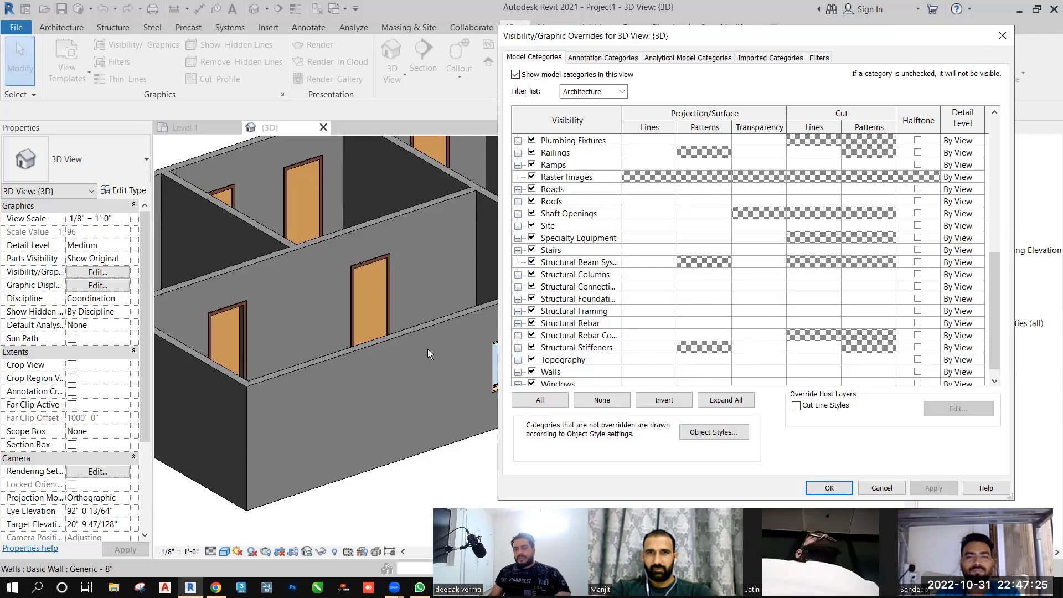
Override the Walls category's surface foreground pattern with Crosshatch and apply it to the 3D view
left_click(694, 371)
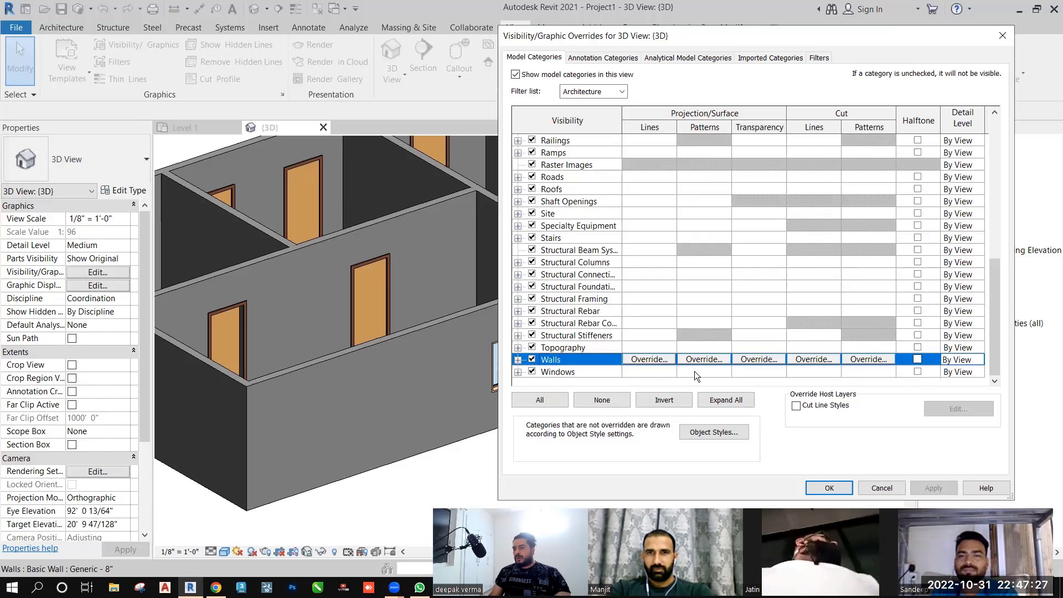
left_click(702, 359)
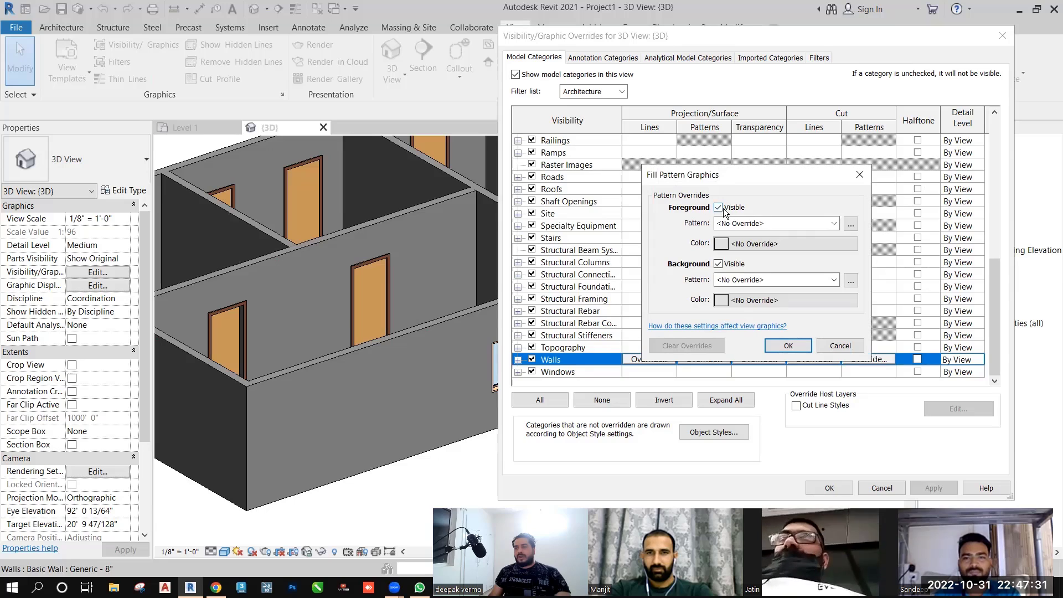
left_click(838, 225)
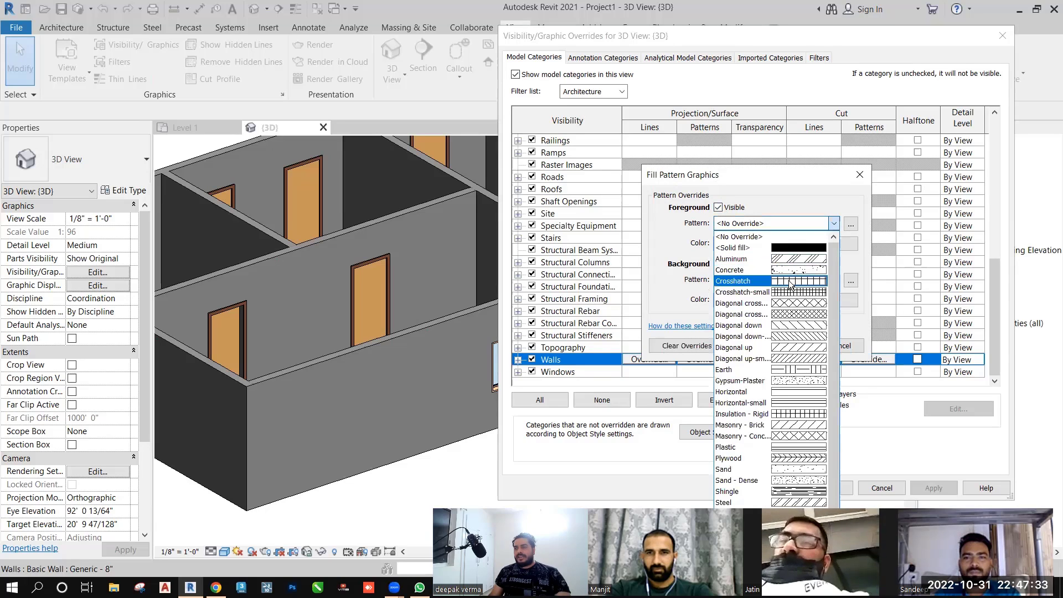
left_click(753, 283)
left_click(788, 345)
left_click(933, 487)
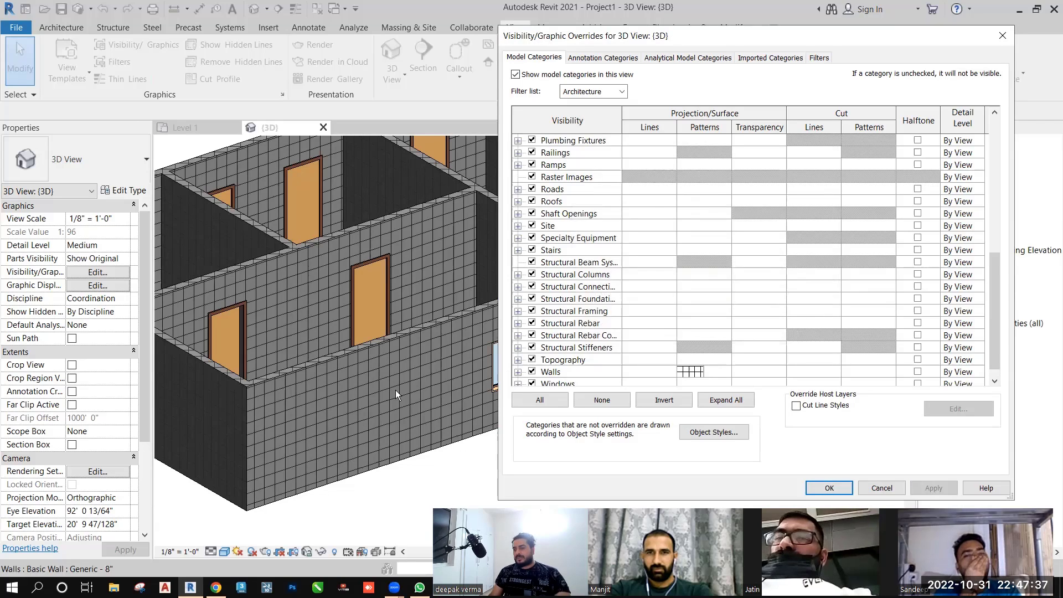
Reset the Walls category's surface foreground pattern to <No Override> and apply it
left_click(688, 371)
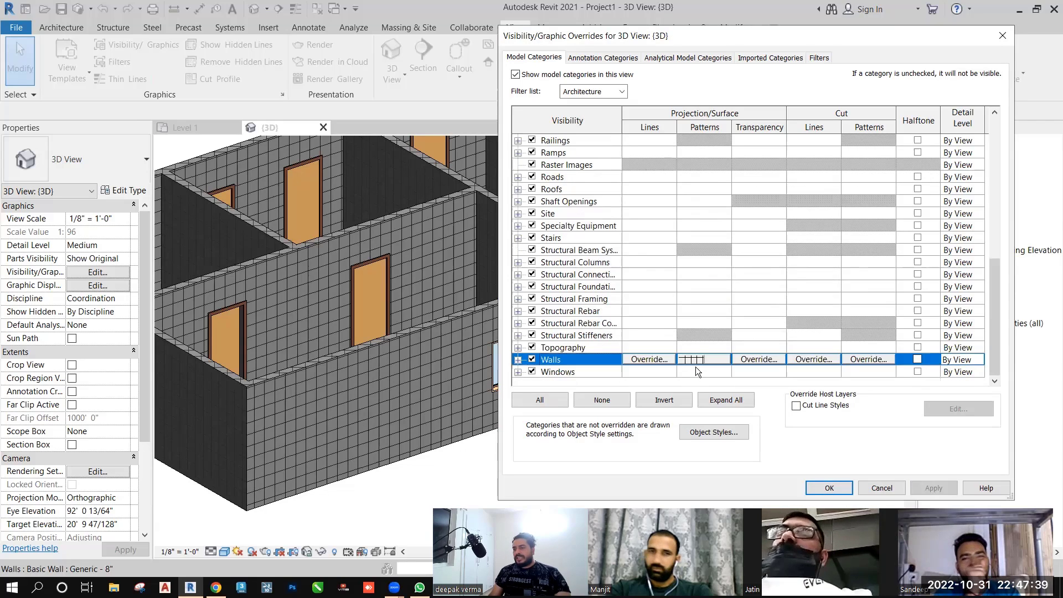
left_click(696, 363)
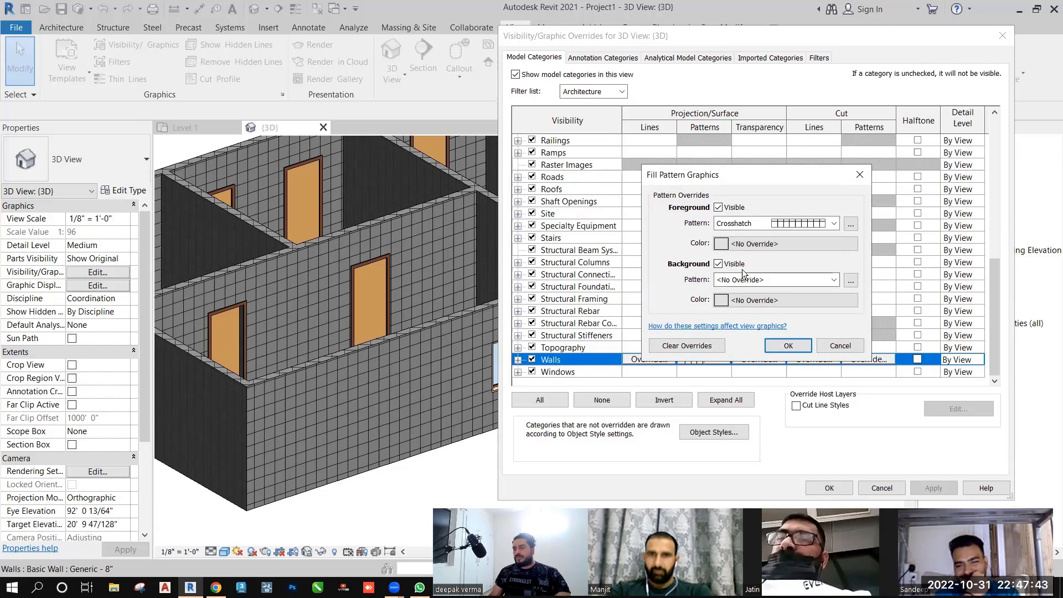
left_click(832, 223)
scroll(813, 251, "up", 3)
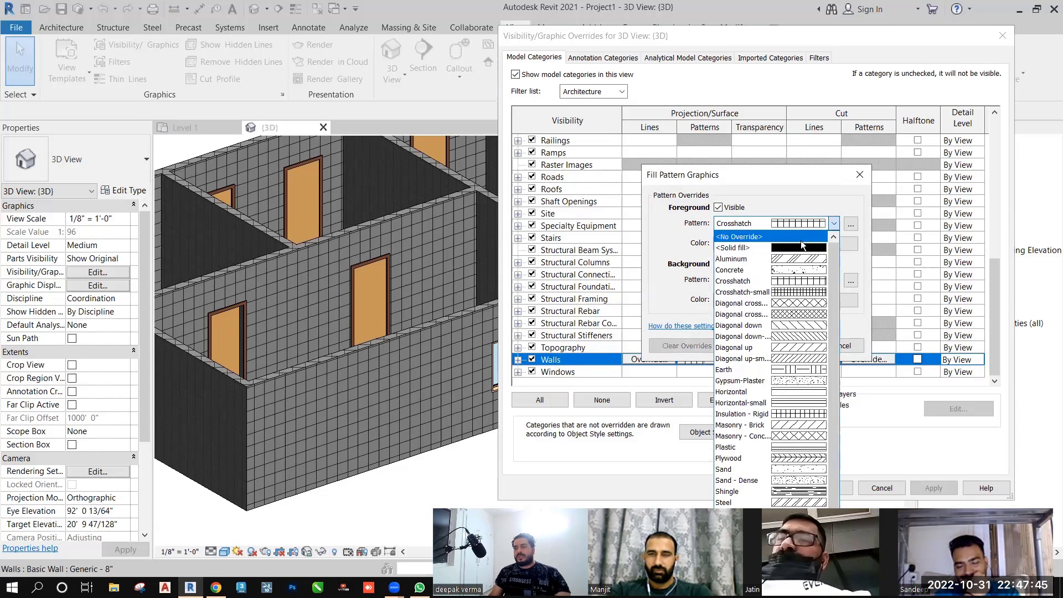
left_click(798, 235)
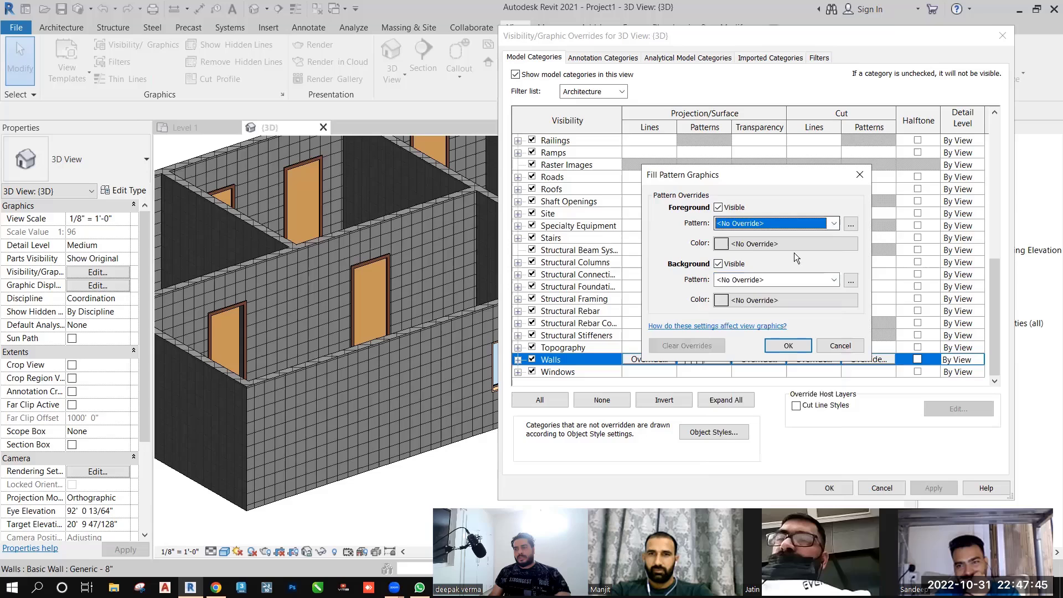
left_click(788, 346)
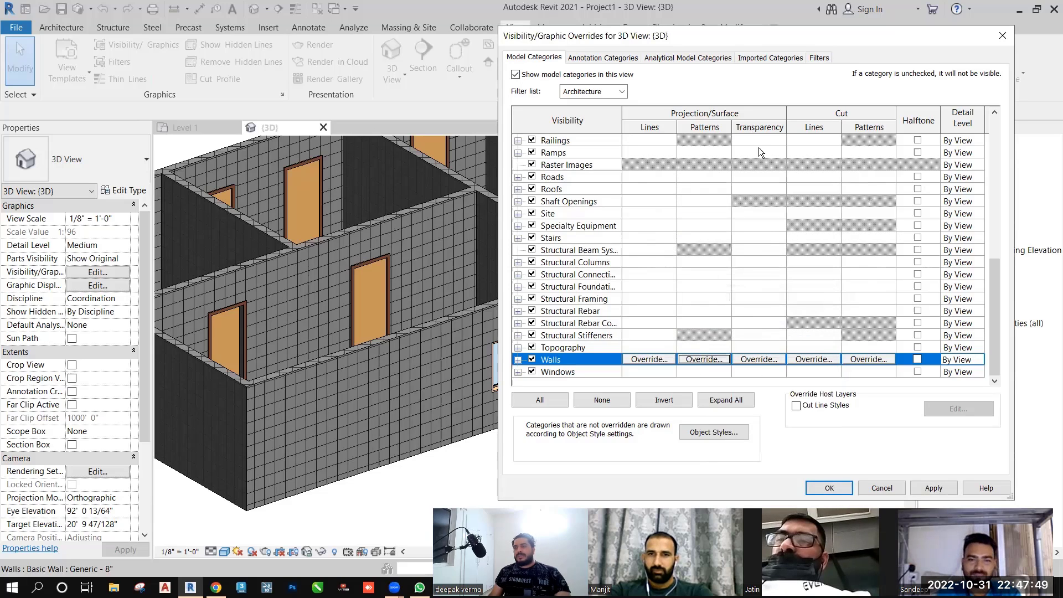
left_click(931, 489)
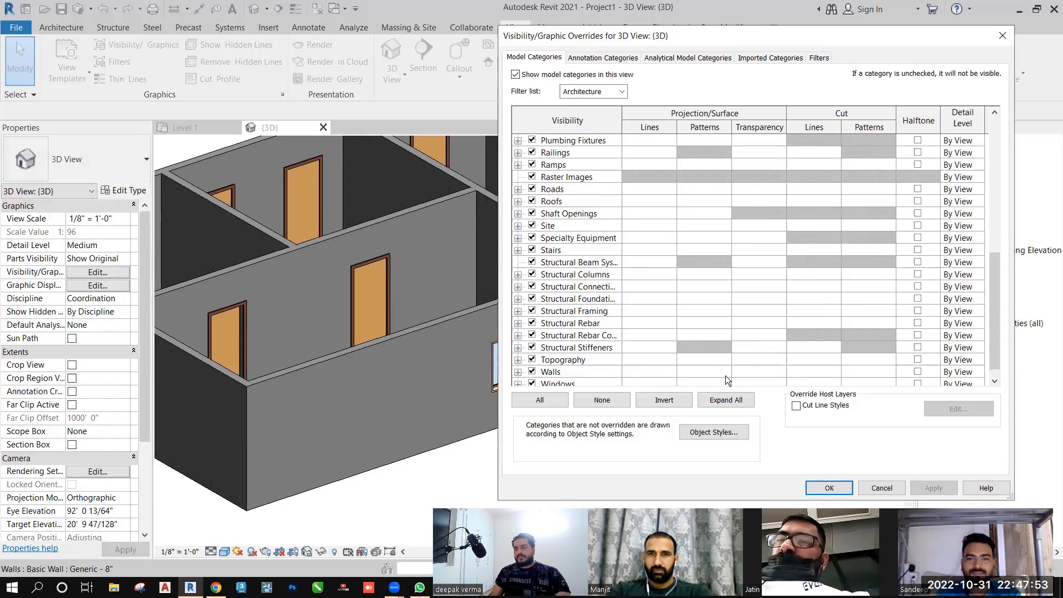
Set the surface transparency of the Walls category to 46 and apply it to the 3D view
left_click(760, 372)
left_click(755, 360)
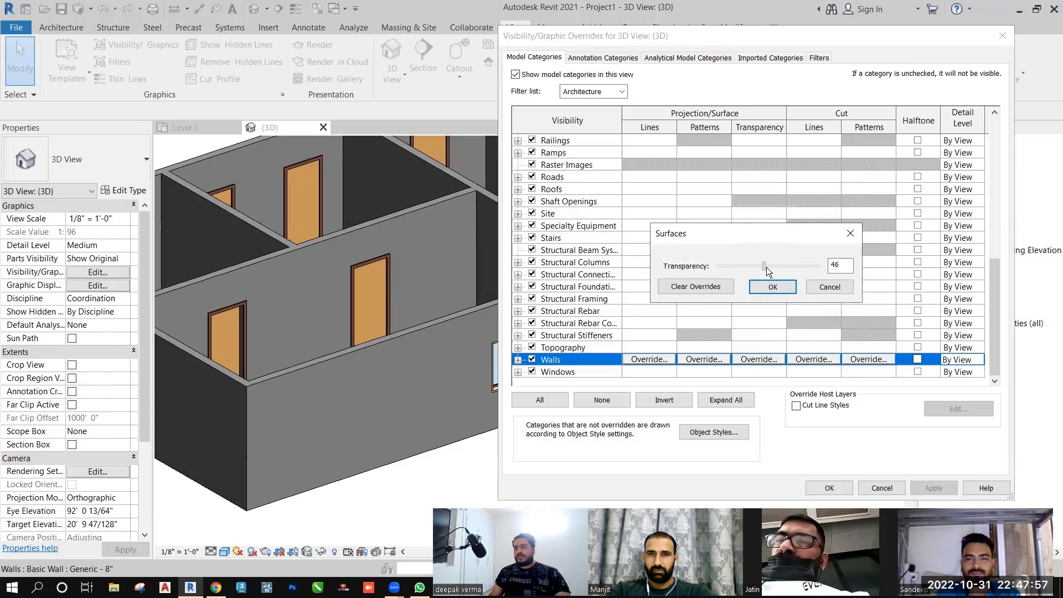
left_click(774, 287)
left_click(934, 488)
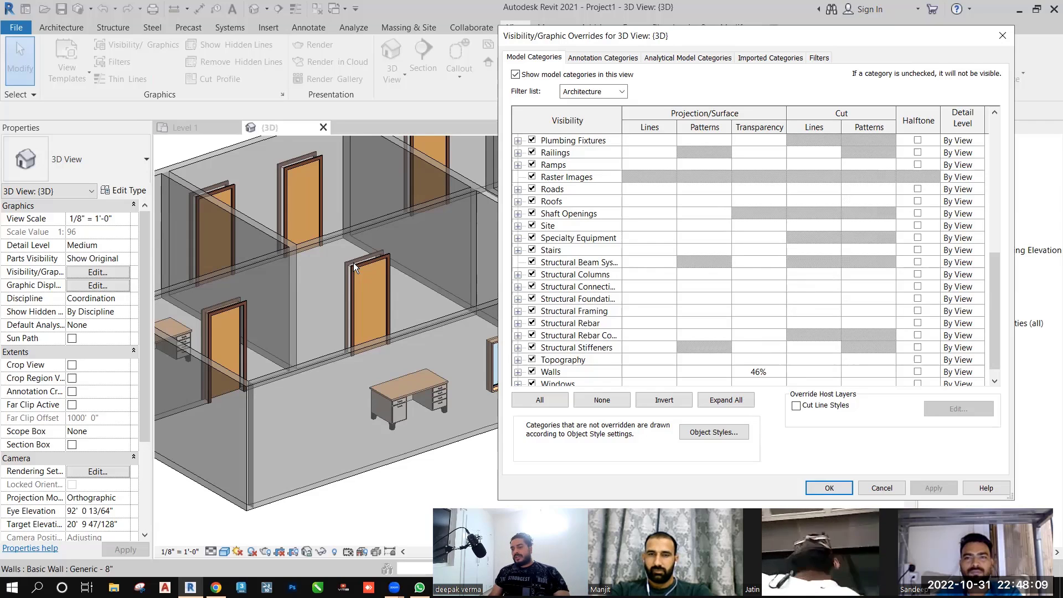
Remove the surface transparency override from the Walls category and apply the change
left_click(768, 372)
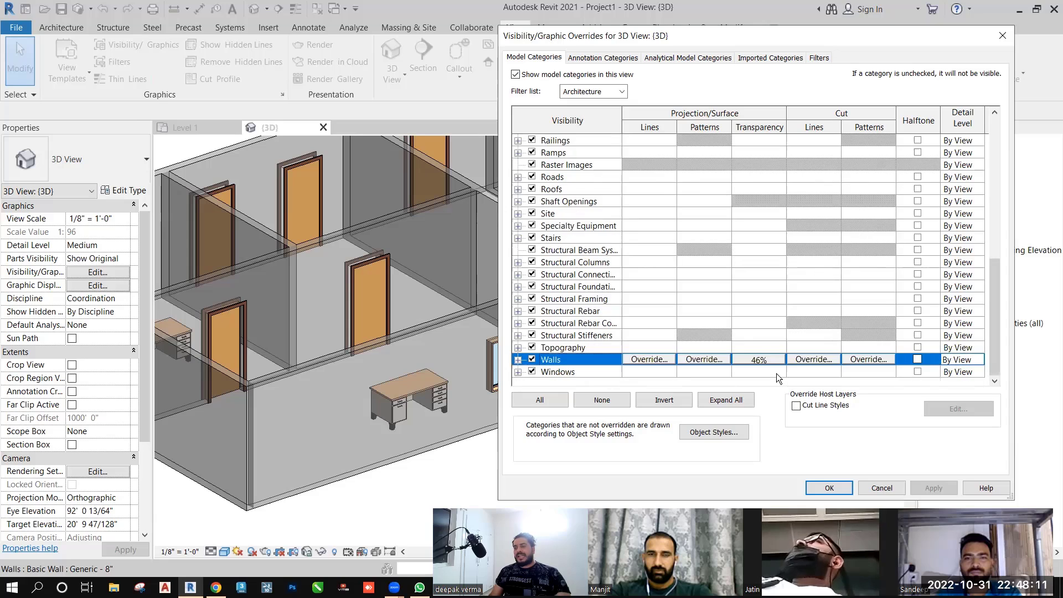
left_click(775, 360)
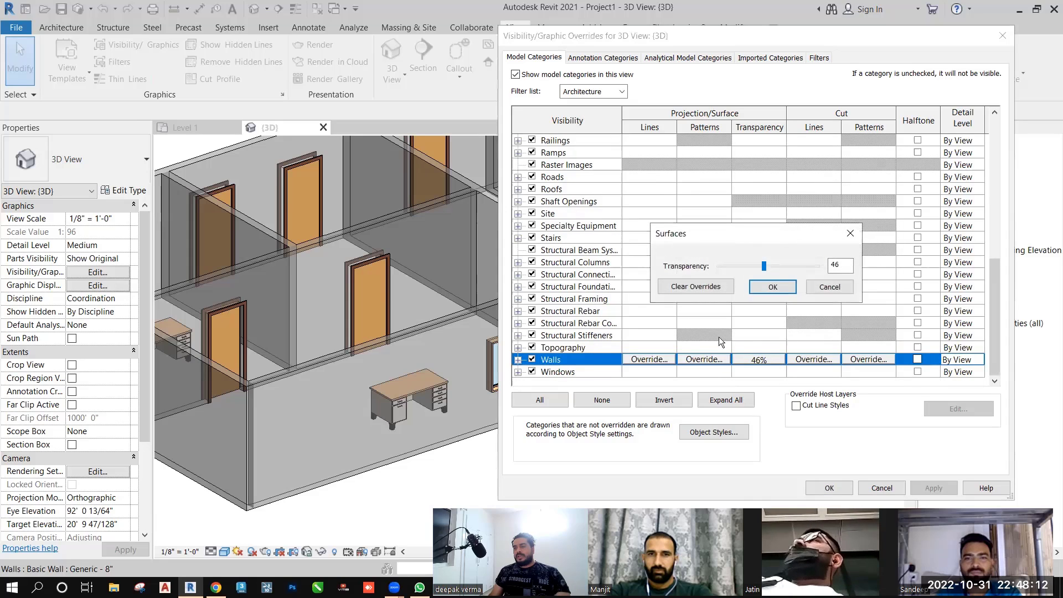
left_click(769, 290)
left_click(935, 487)
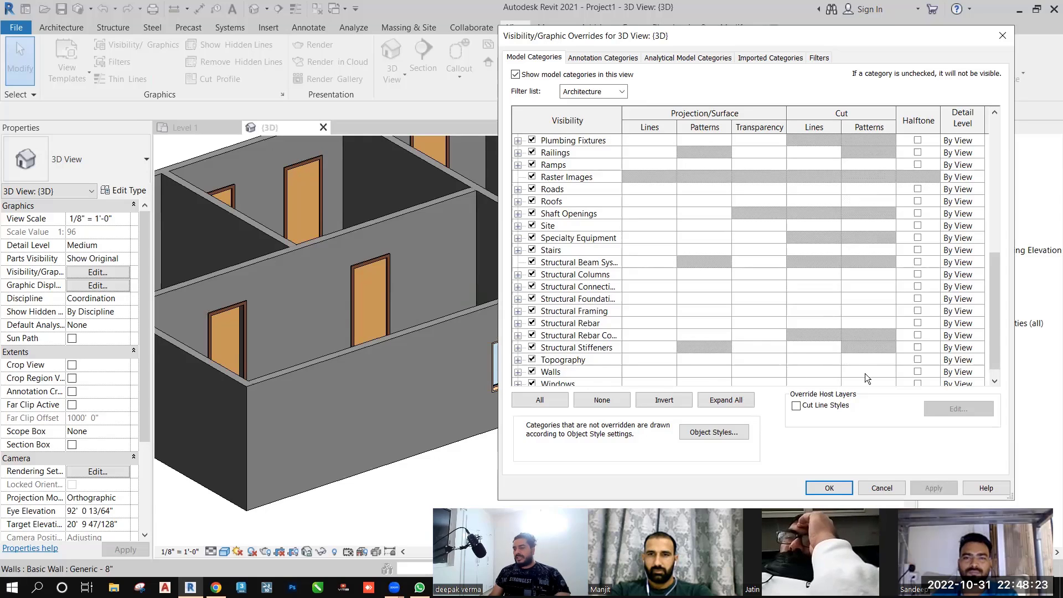
Apply Halftone to the Walls category, turn it off again and accept the 3D view's graphic overrides
left_click(918, 372)
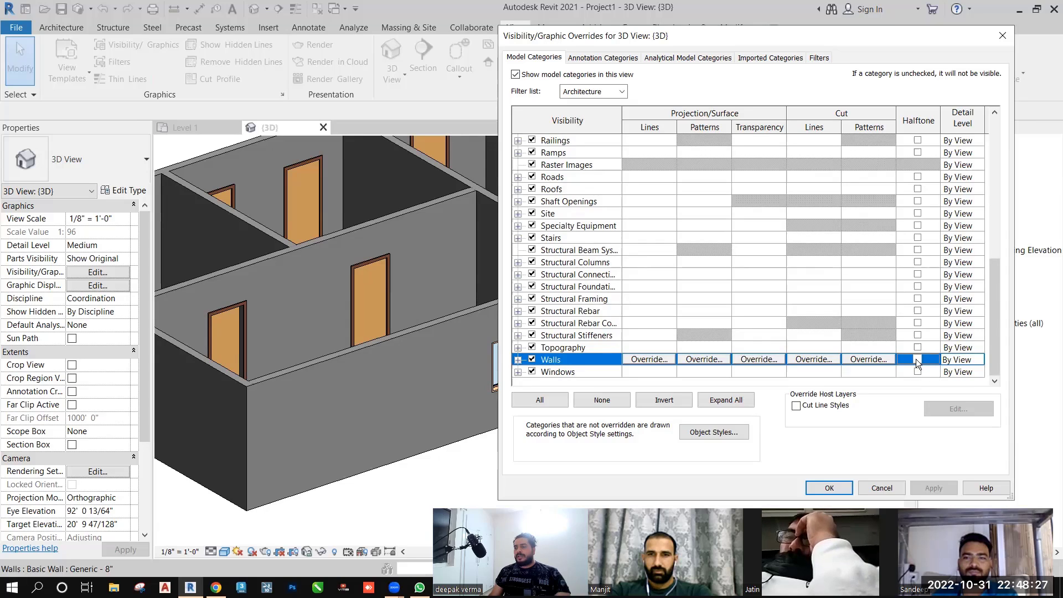
left_click(944, 487)
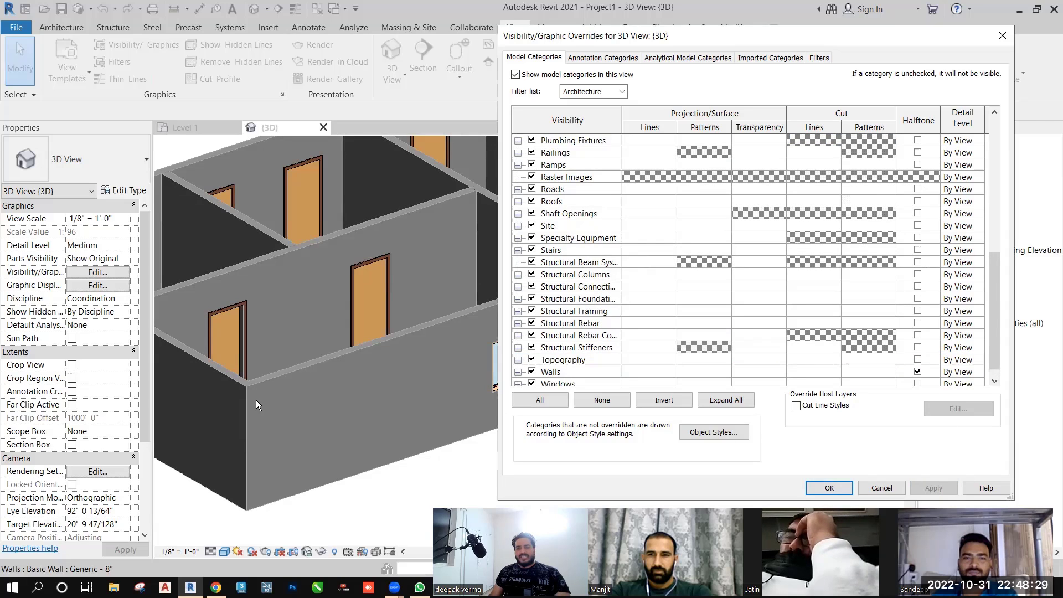
left_click(917, 371)
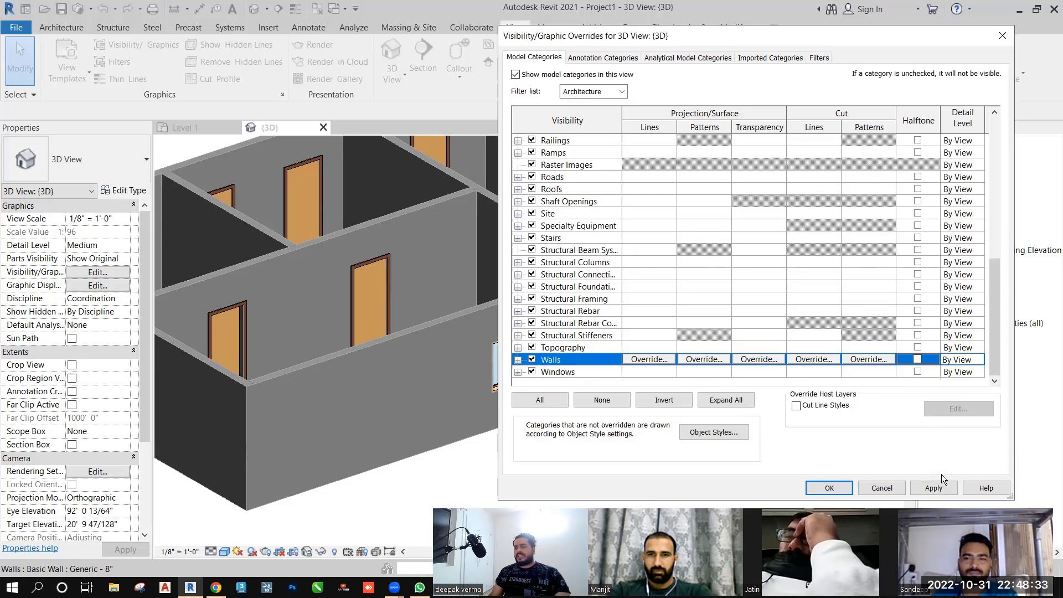
left_click(937, 489)
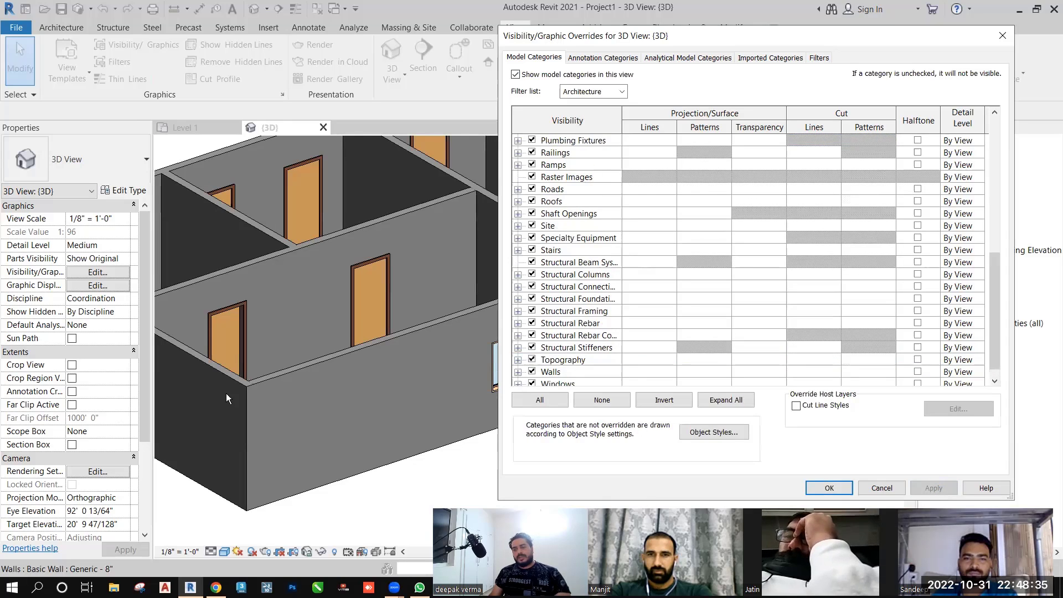
left_click(835, 487)
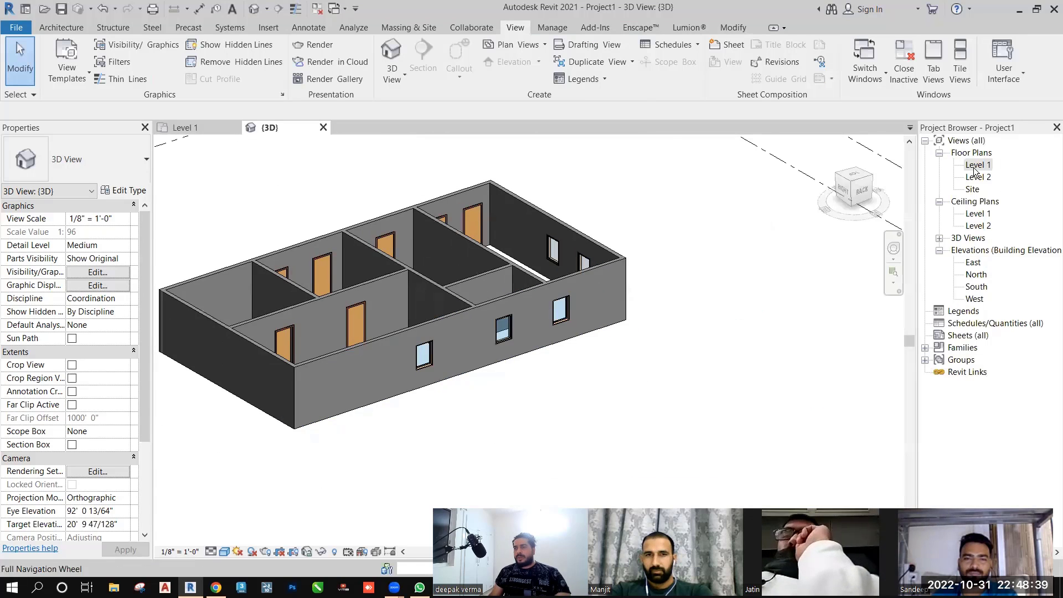
Open the Level 1 floor plan and turn on Thin Lines
double_click(978, 164)
scroll(507, 266, "down", 10)
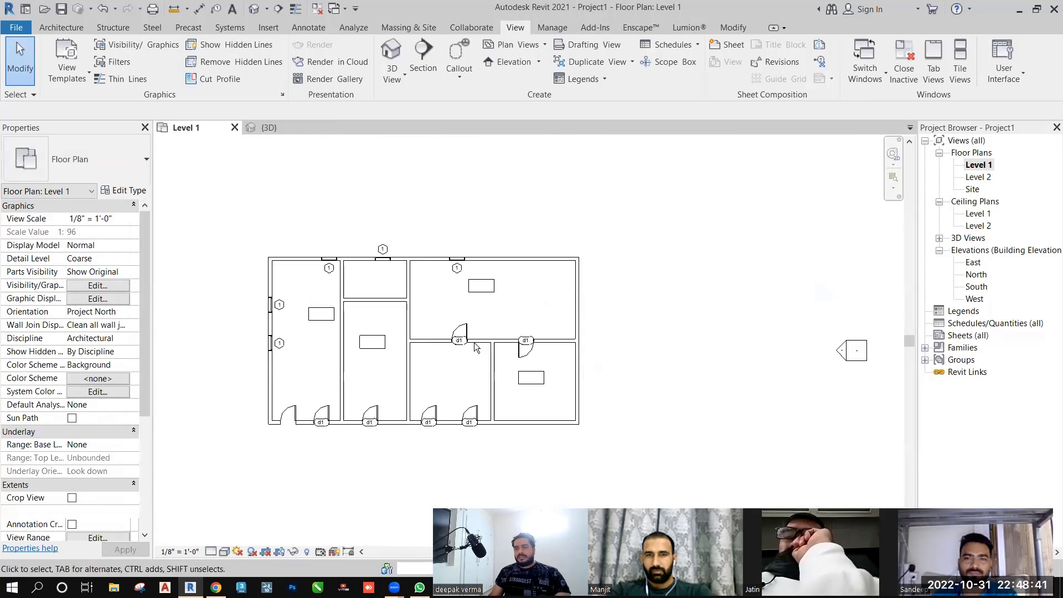
left_click(123, 79)
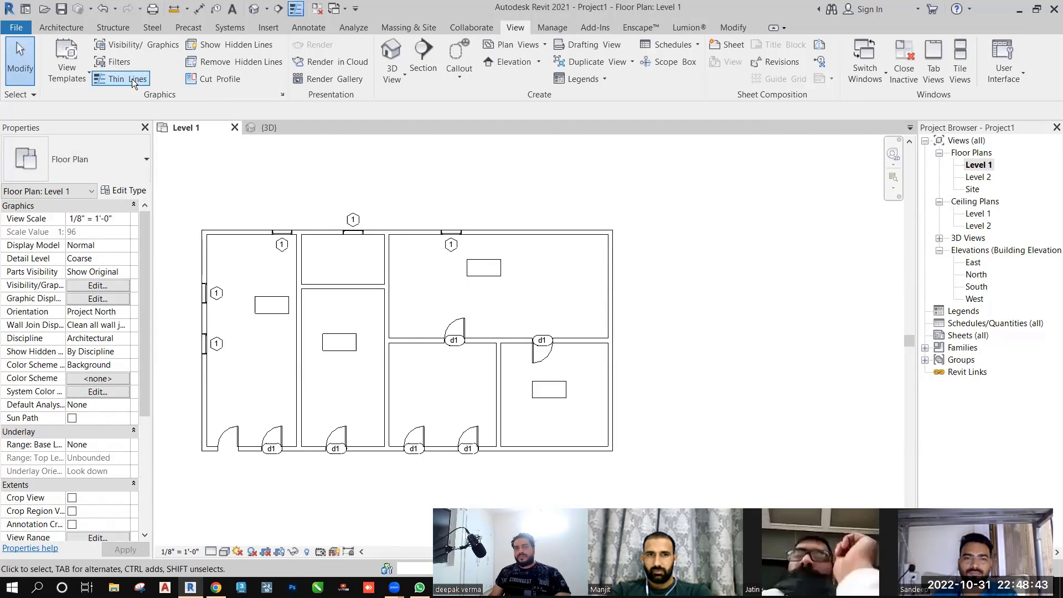
Hide the Door Tags annotation category in Level 1's Visibility/Graphic Overrides and apply it, keeping the plan in sight beside the dialog
left_click(133, 46)
left_click(597, 58)
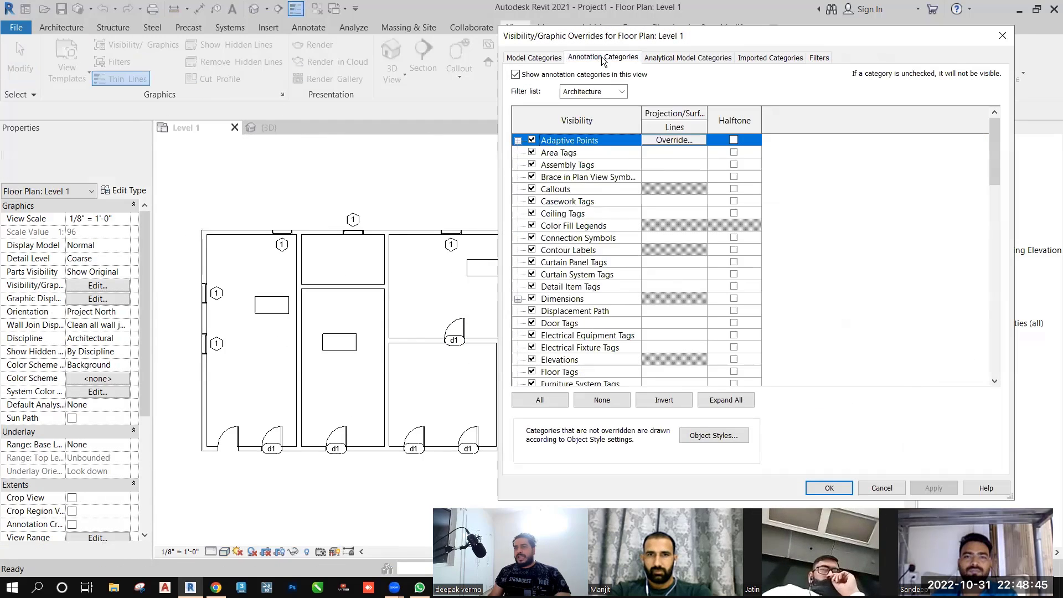
left_click_drag(684, 33, 756, 28)
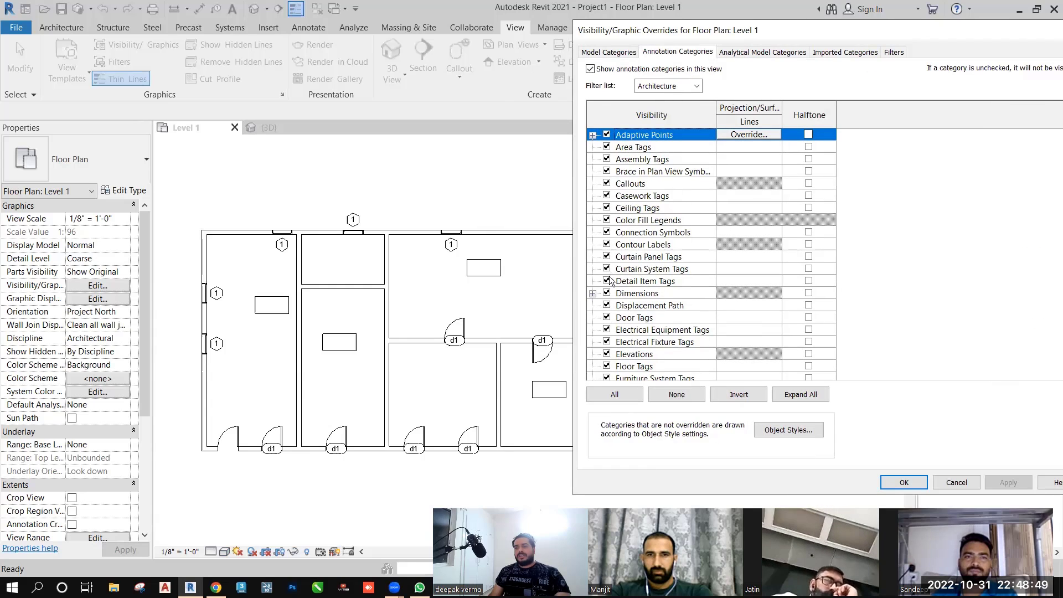
left_click(607, 317)
left_click(1008, 484)
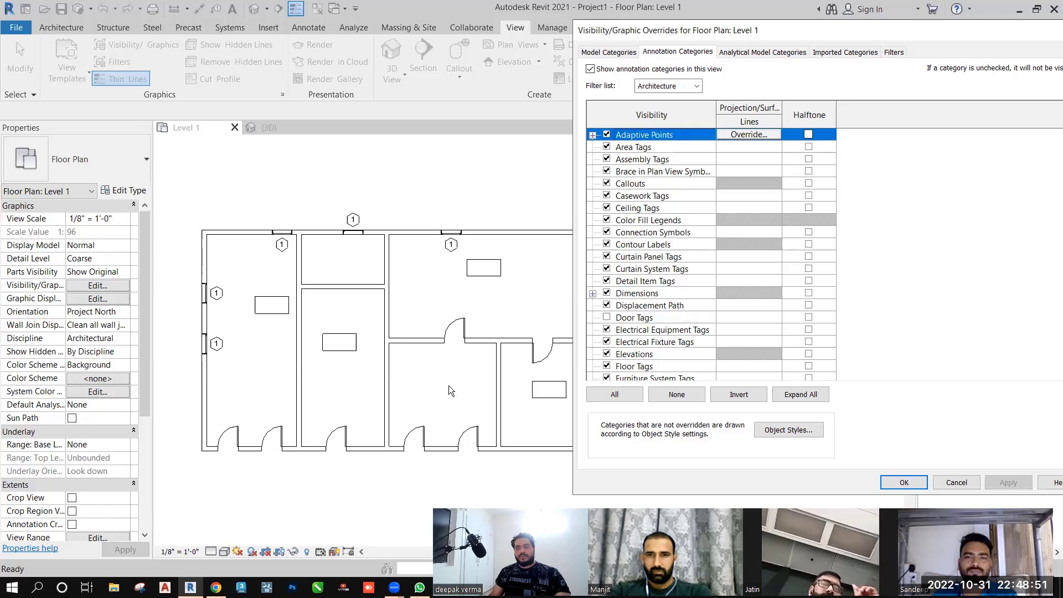
Make the Door Tags annotation category visible again in Level 1, check its line override options and accept the overrides
left_click(607, 318)
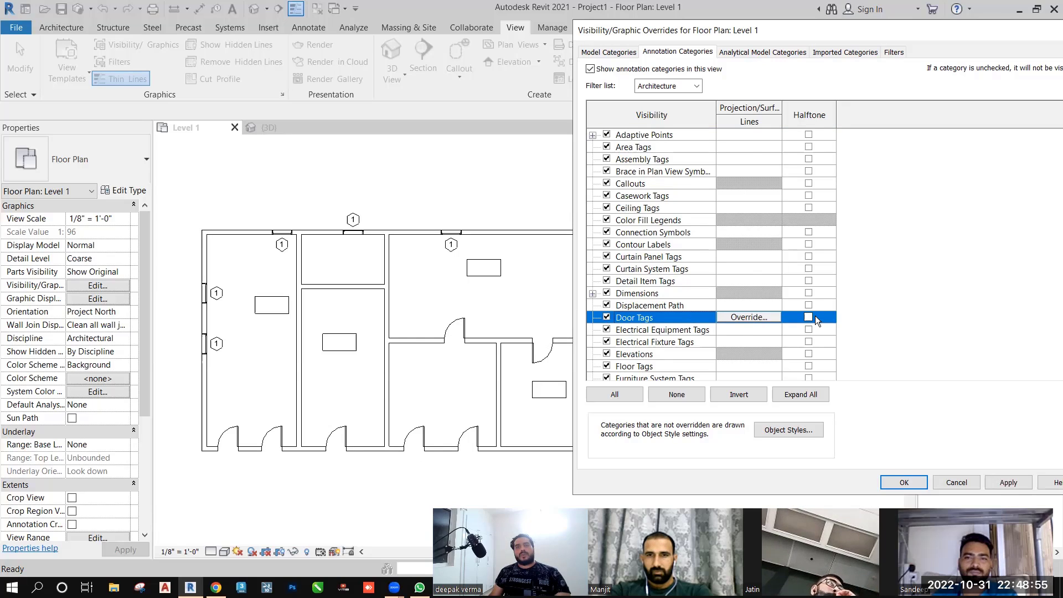
left_click(754, 318)
left_click(792, 201)
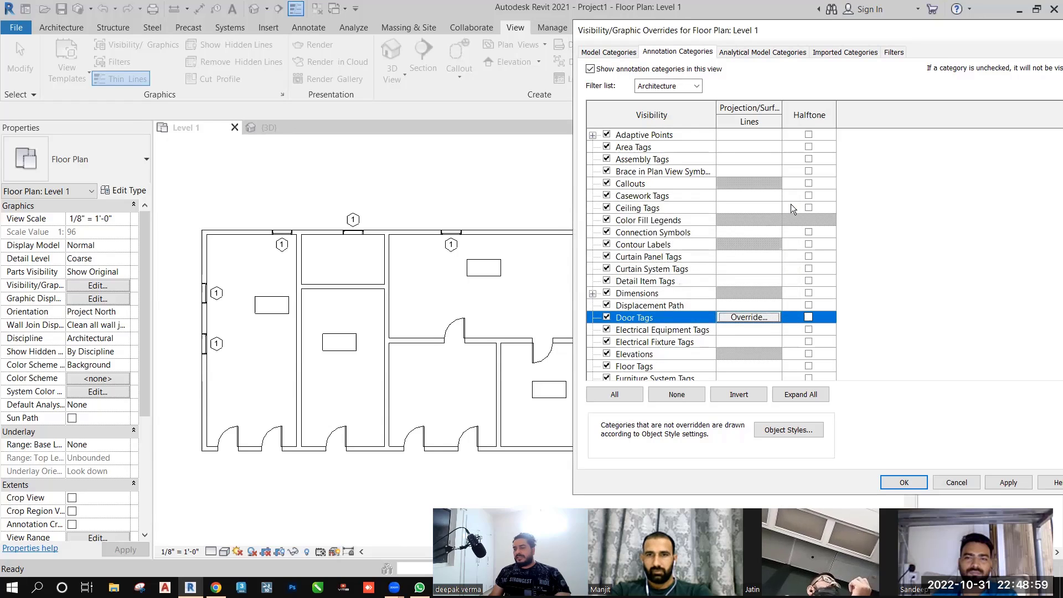
left_click(904, 484)
scroll(418, 297, "up", 3)
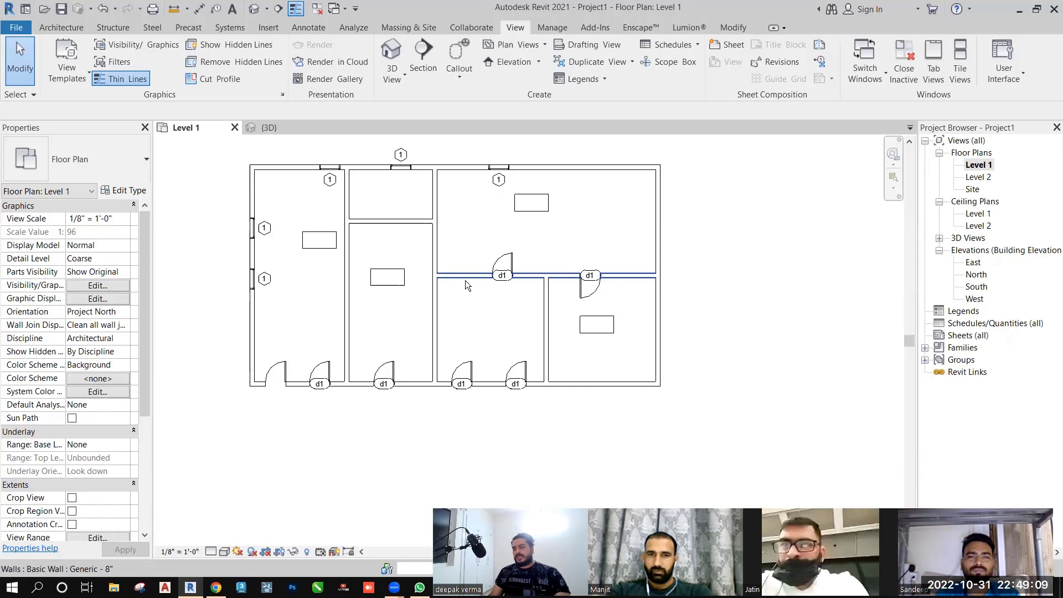
middle_click_drag(464, 280, 452, 284)
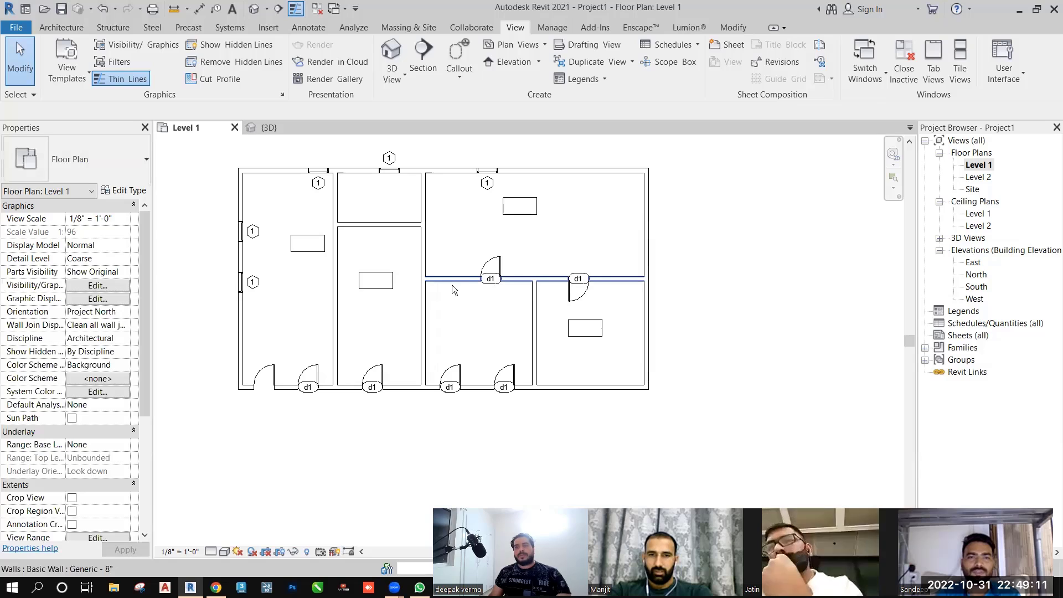
Turn off Thin Lines for the Level 1 plan and inspect the wall line weights up close
left_click(78, 26)
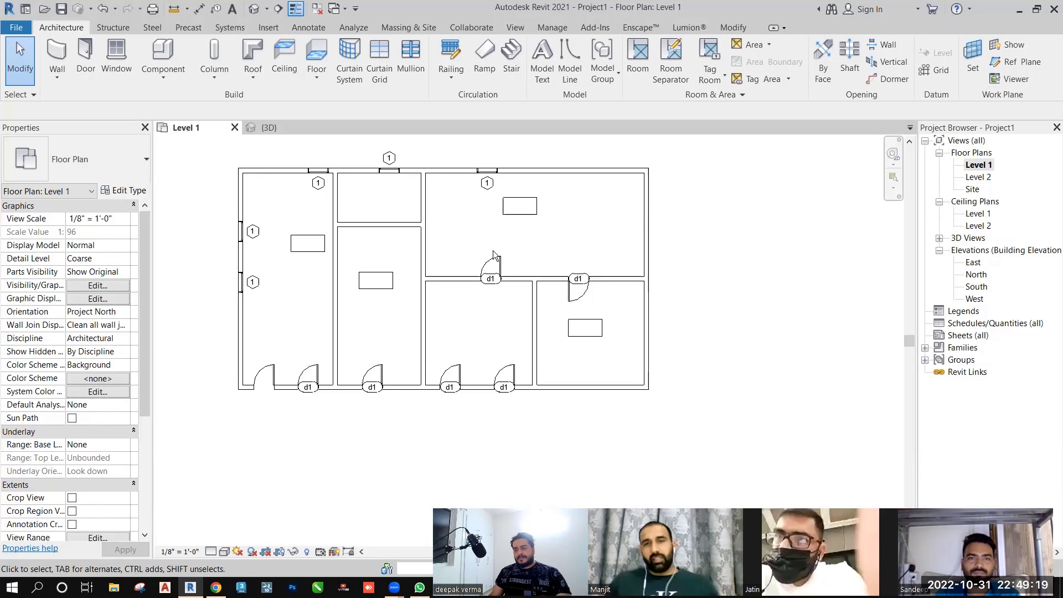
middle_click_drag(476, 237, 458, 241)
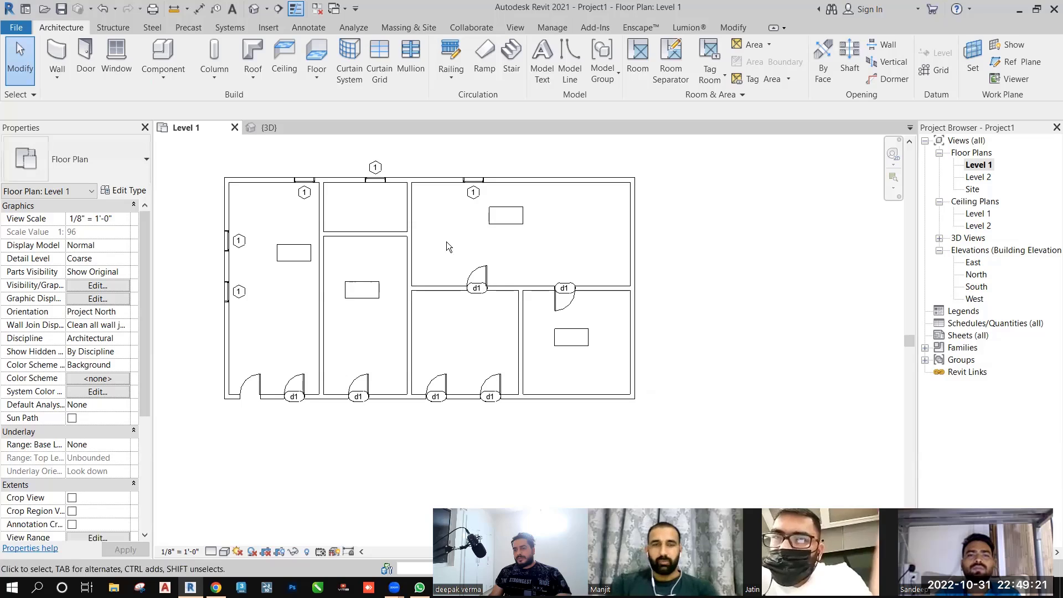
scroll(447, 242, "up", 1)
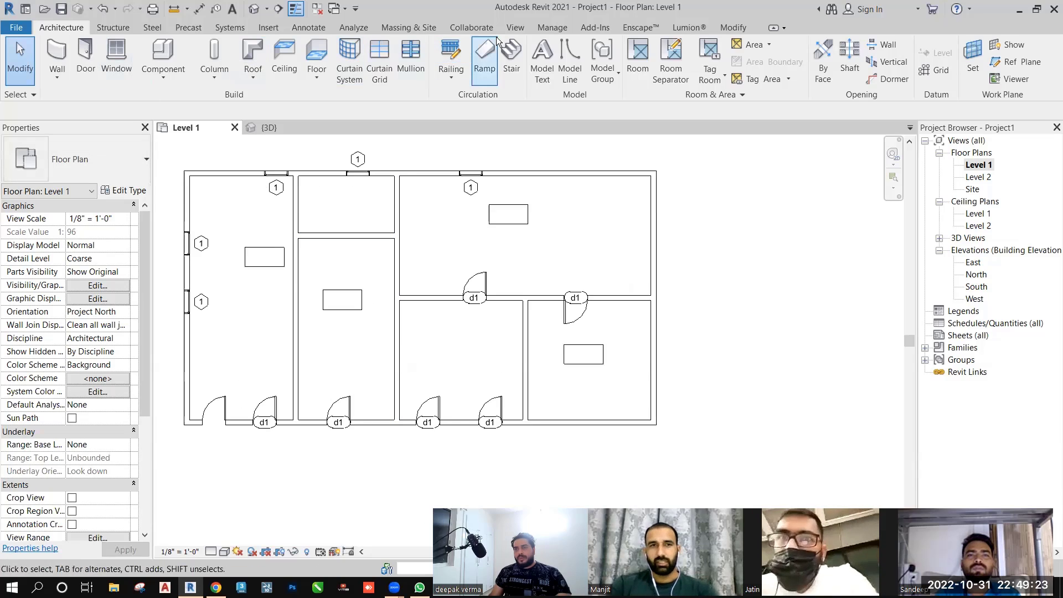
left_click(515, 27)
left_click(123, 79)
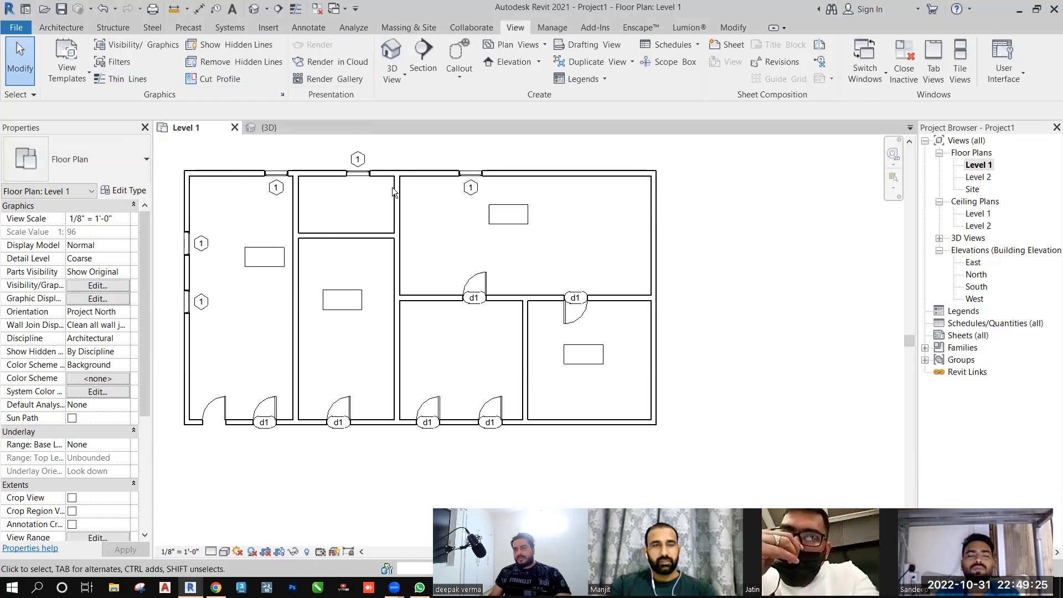
scroll(399, 144, "up", 6)
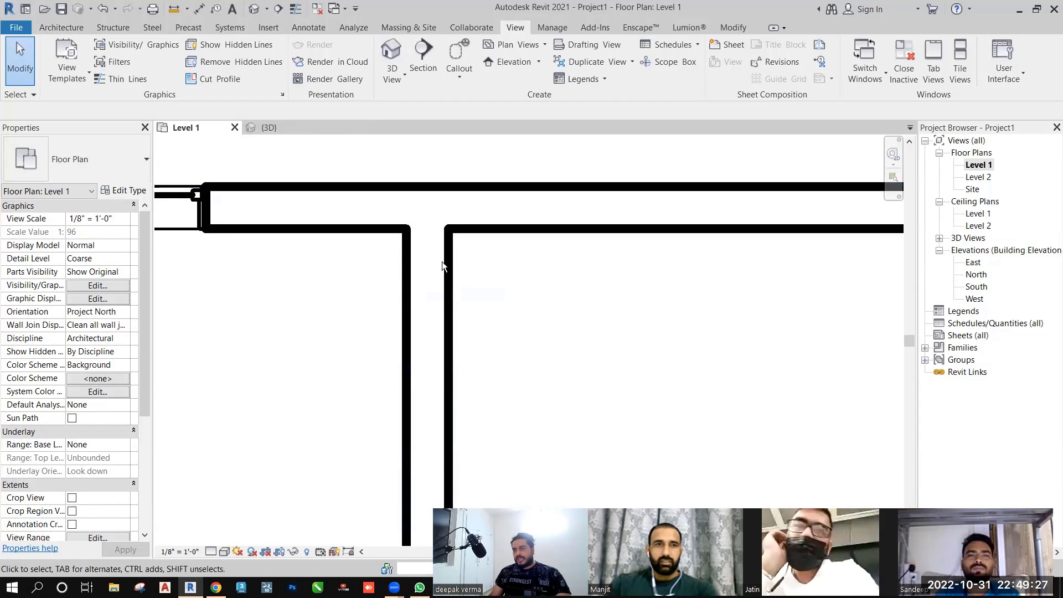
scroll(482, 252, "down", 1)
scroll(631, 259, "down", 5)
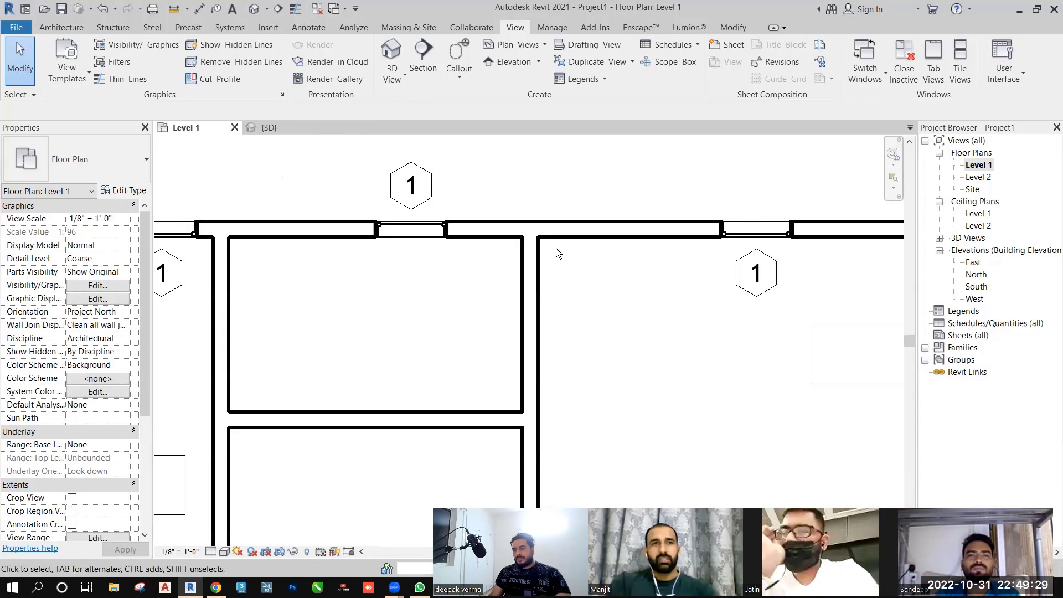
middle_click_drag(498, 271, 385, 199)
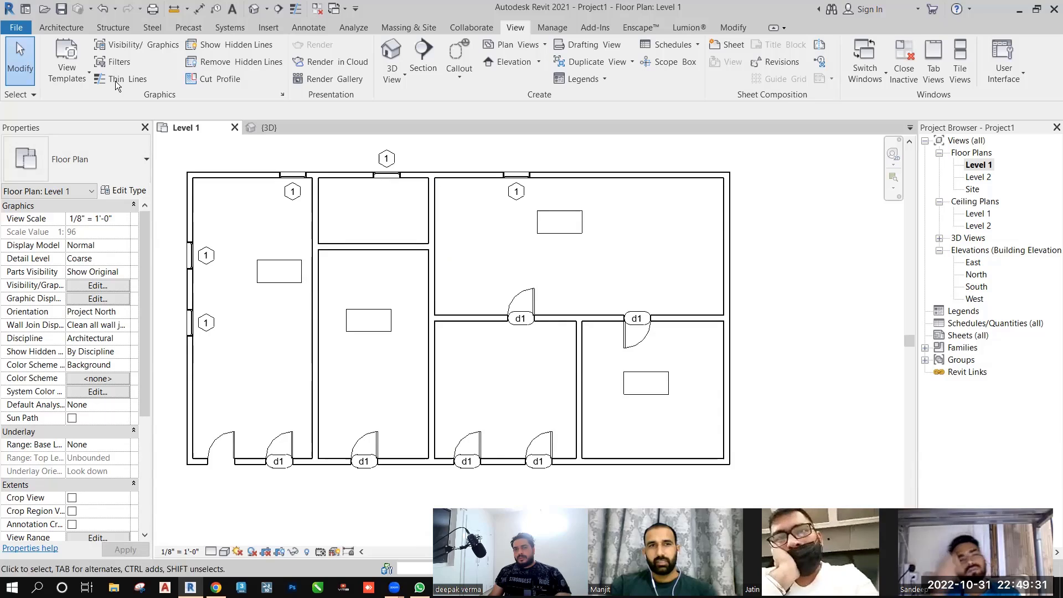
Review the Walls category's projection and cut override options in Level 1's Visibility/Graphic Overrides and close the dialog
left_click(135, 45)
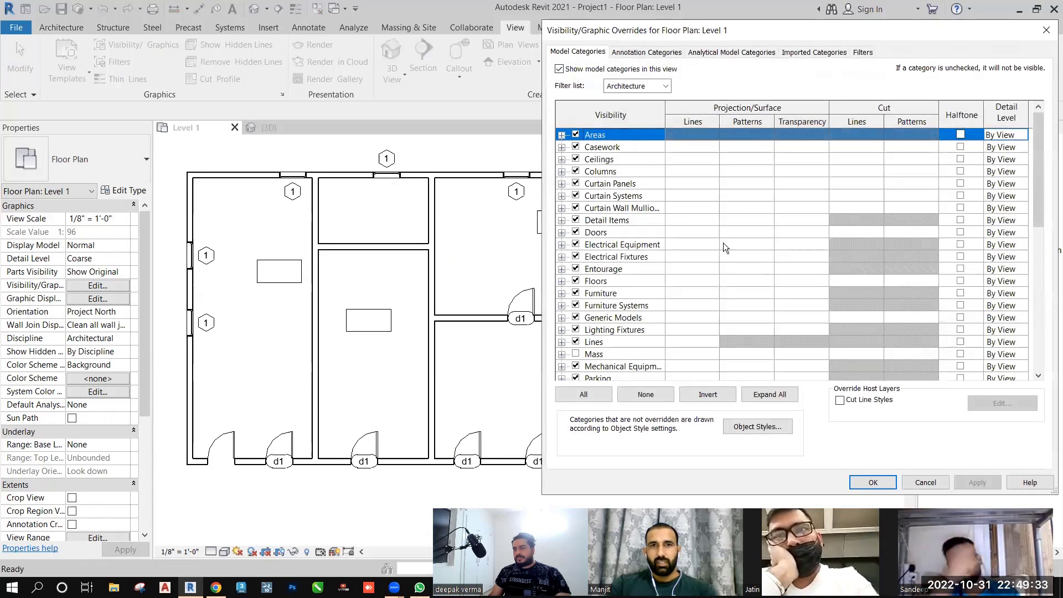
left_click_drag(1040, 215, 1040, 382)
left_click(626, 353)
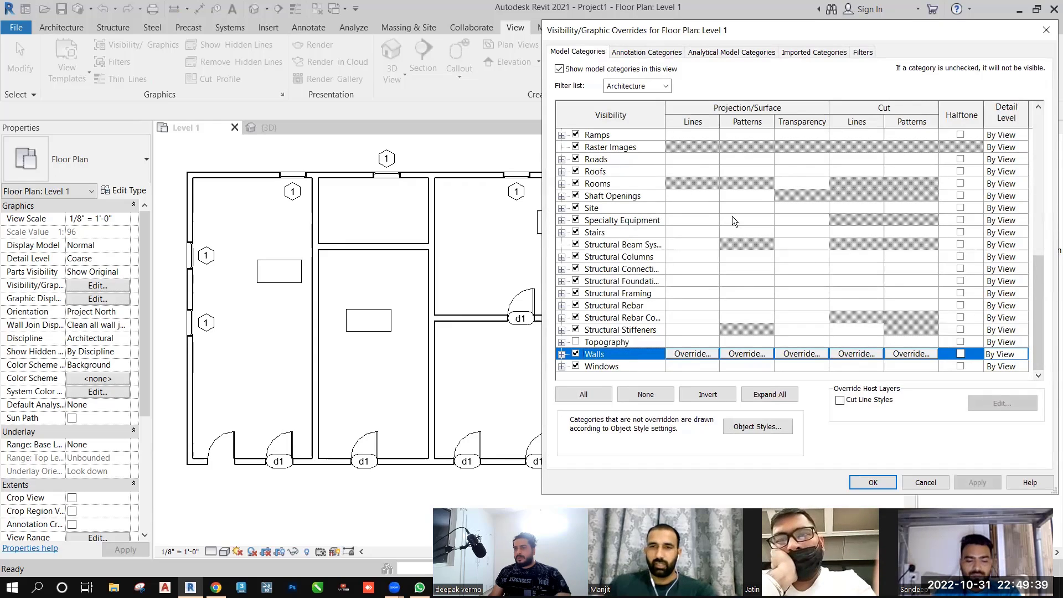
scroll(650, 207, "up", 3)
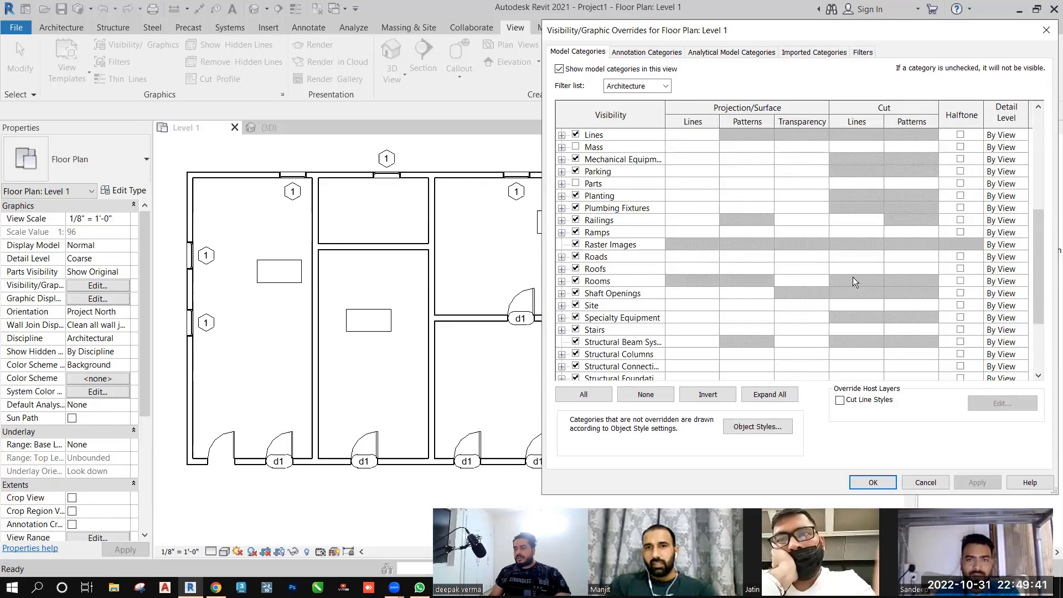
scroll(764, 267, "down", 1)
scroll(762, 270, "down", 2)
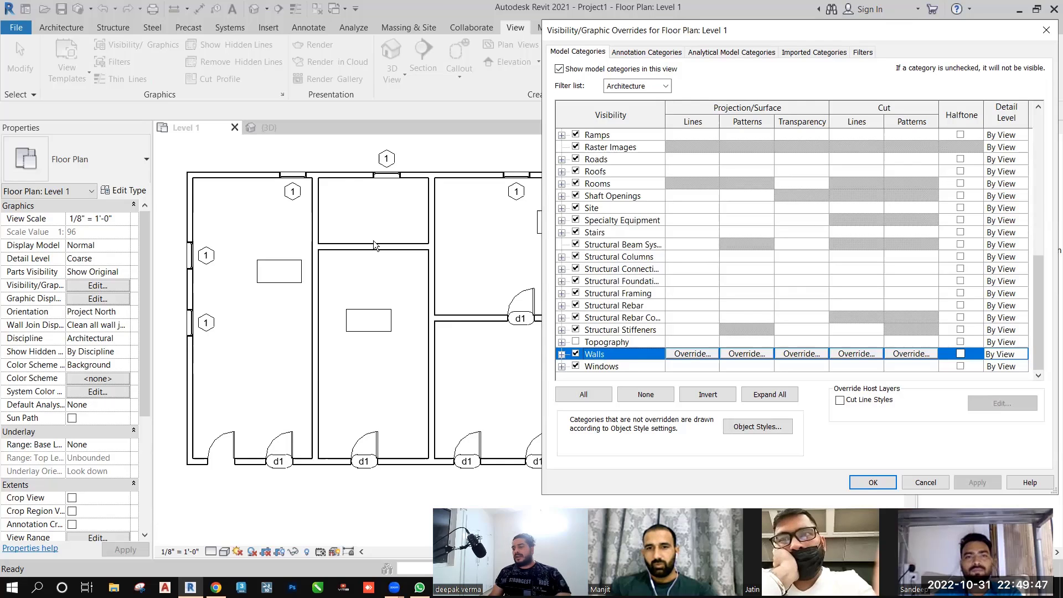
left_click(1046, 30)
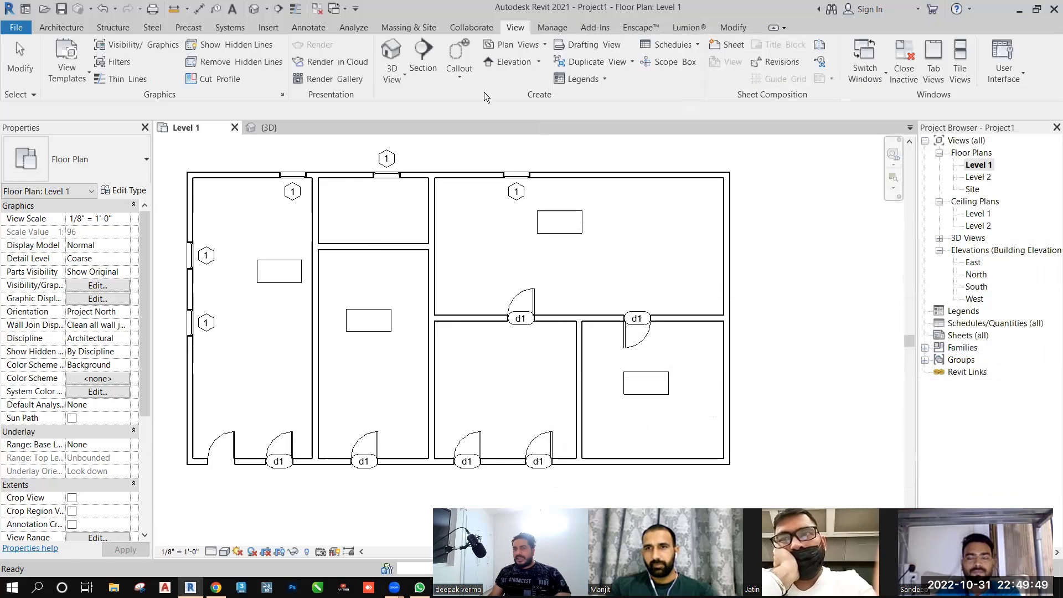
left_click(157, 46)
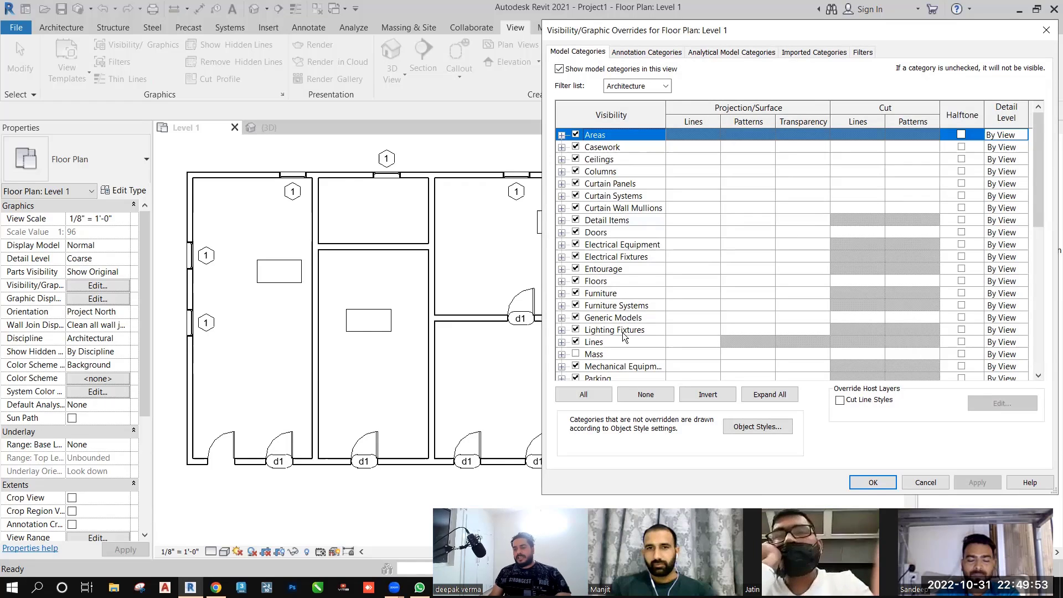
scroll(623, 332, "down", 7)
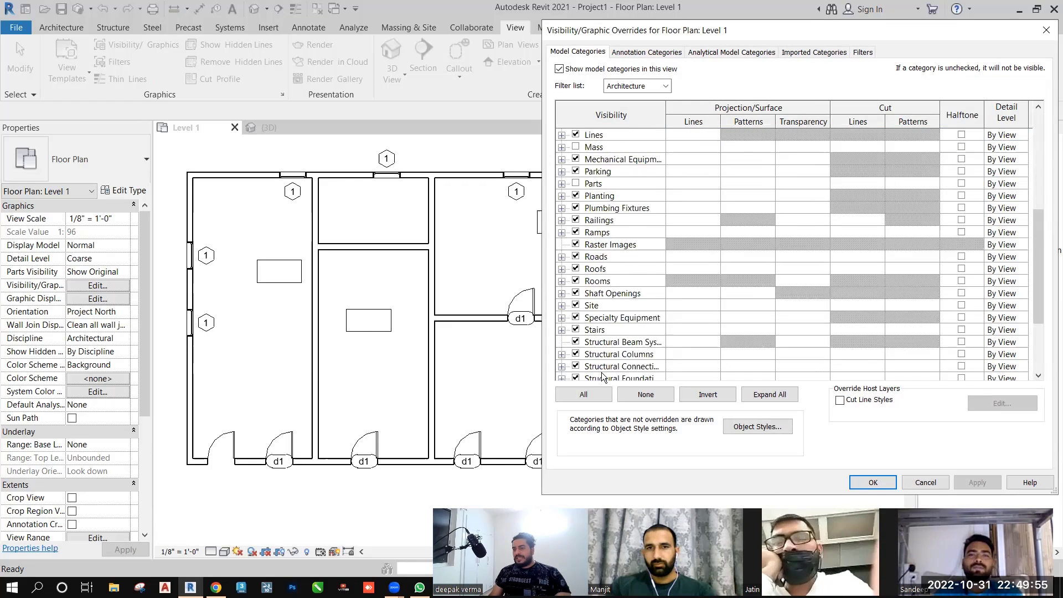
scroll(595, 372, "down", 2)
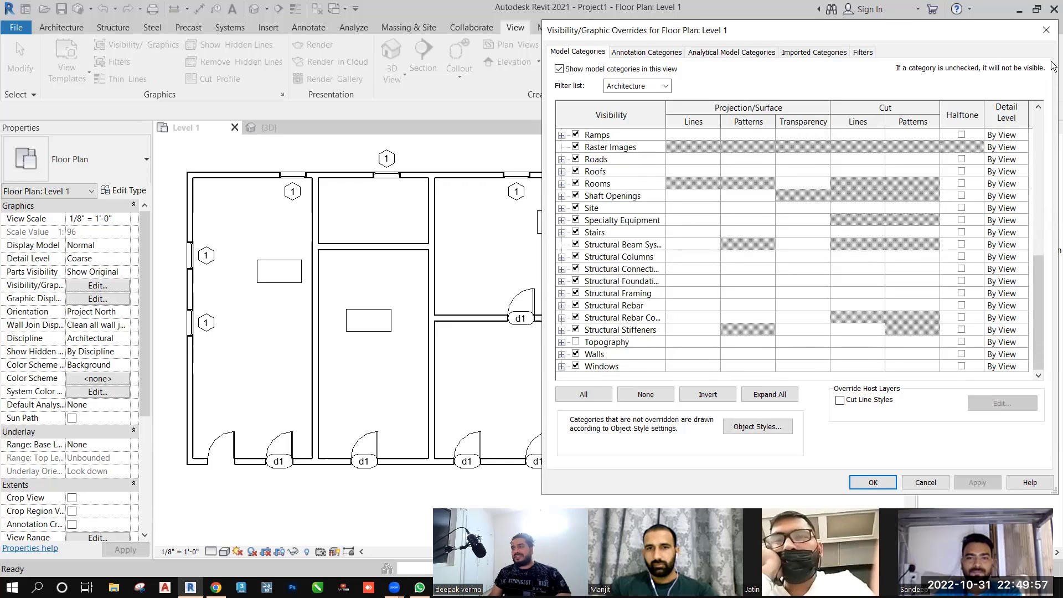
left_click(1047, 30)
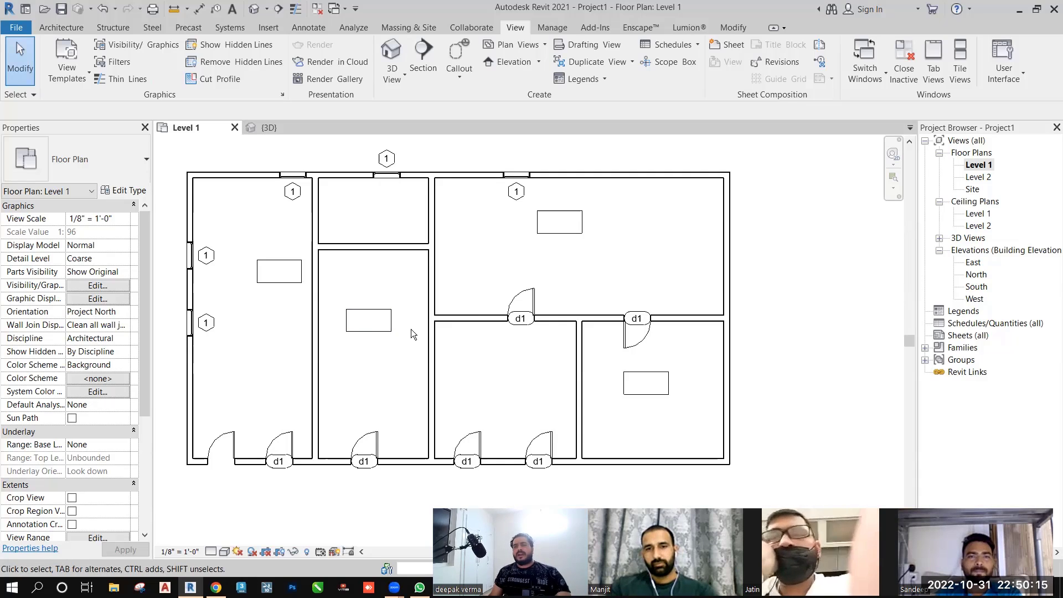
Try the Linework tool with the <Hidden Lines> style on the interior wall edges bordering the large room with two doors
scroll(411, 329, "up", 1)
scroll(417, 319, "down", 1)
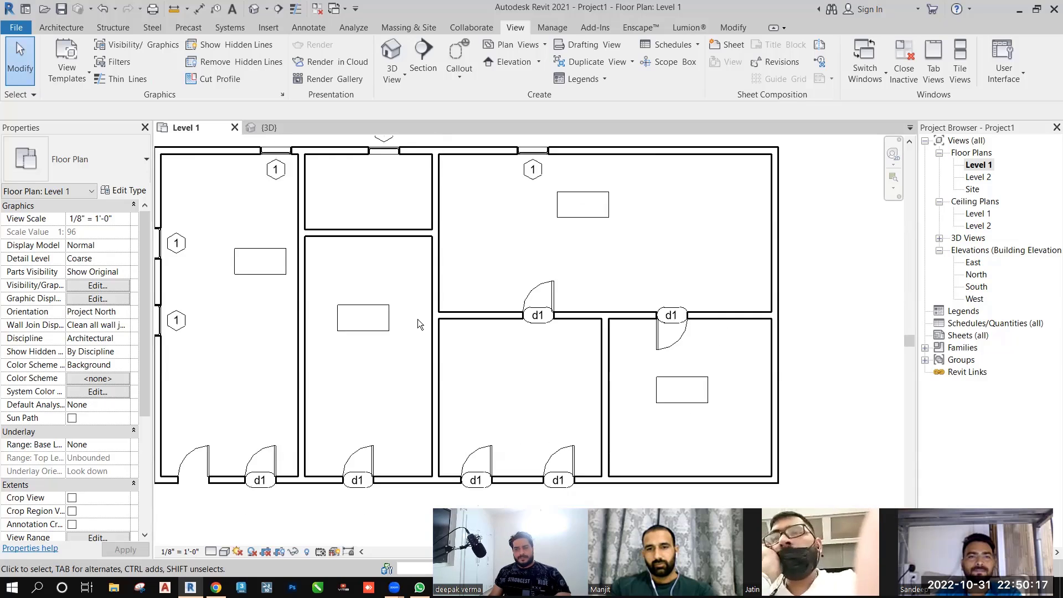
left_click(734, 27)
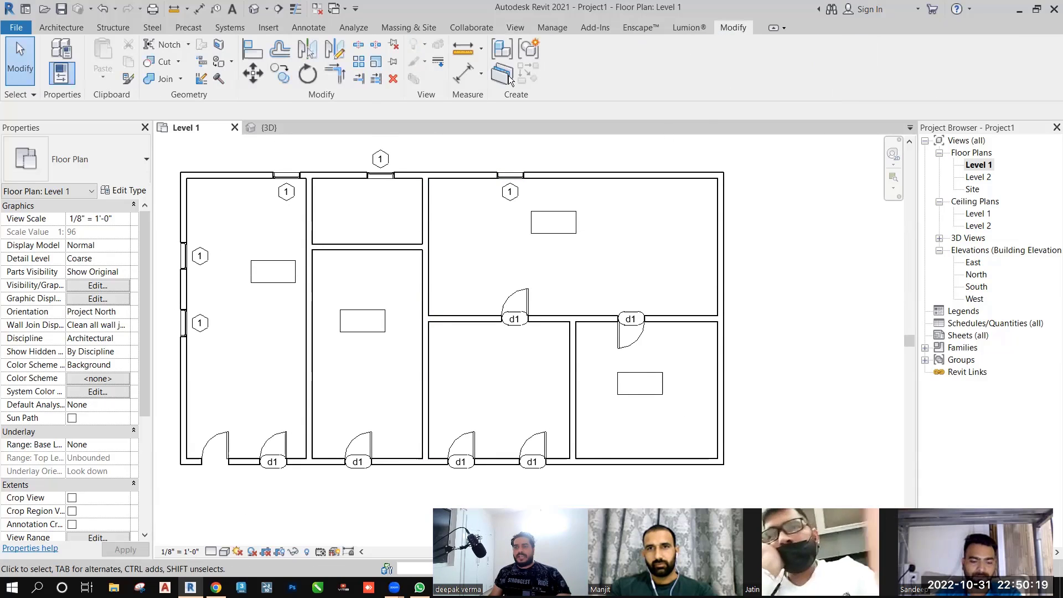
left_click(437, 64)
left_click(609, 68)
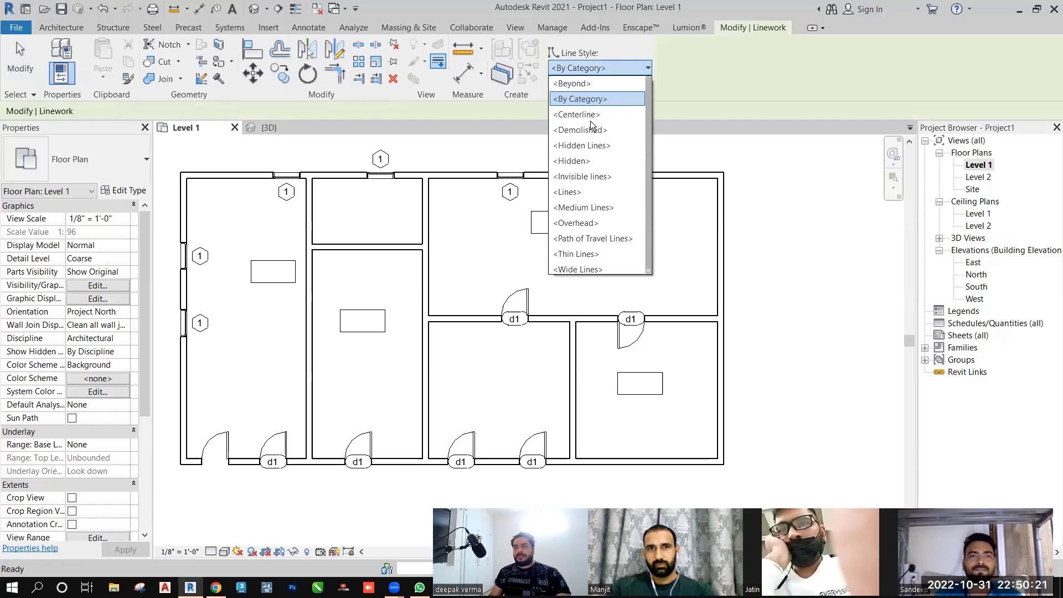
left_click(582, 145)
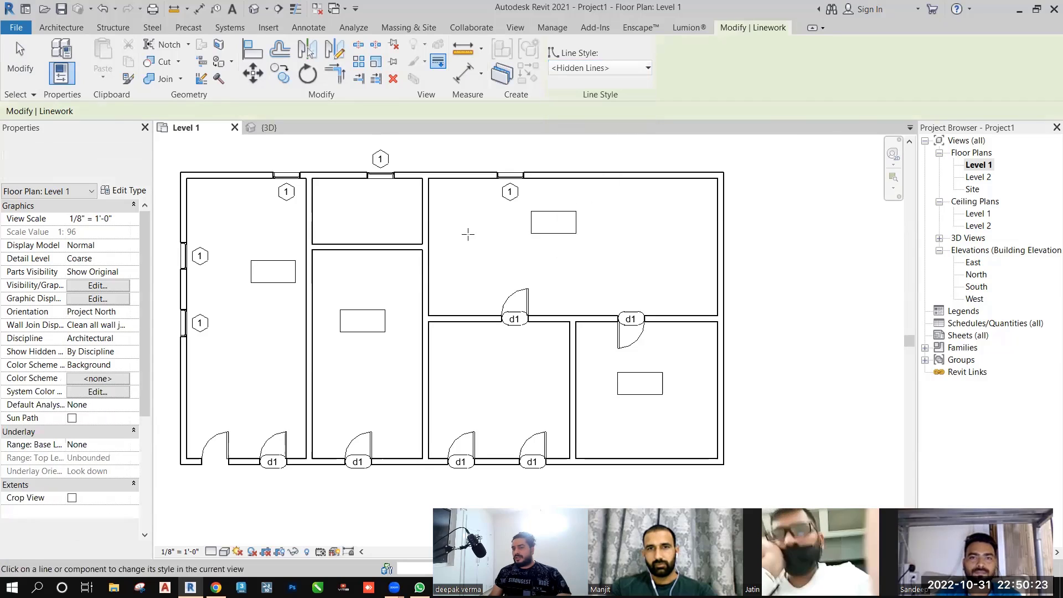
scroll(424, 266, "up", 1)
scroll(434, 271, "up", 2)
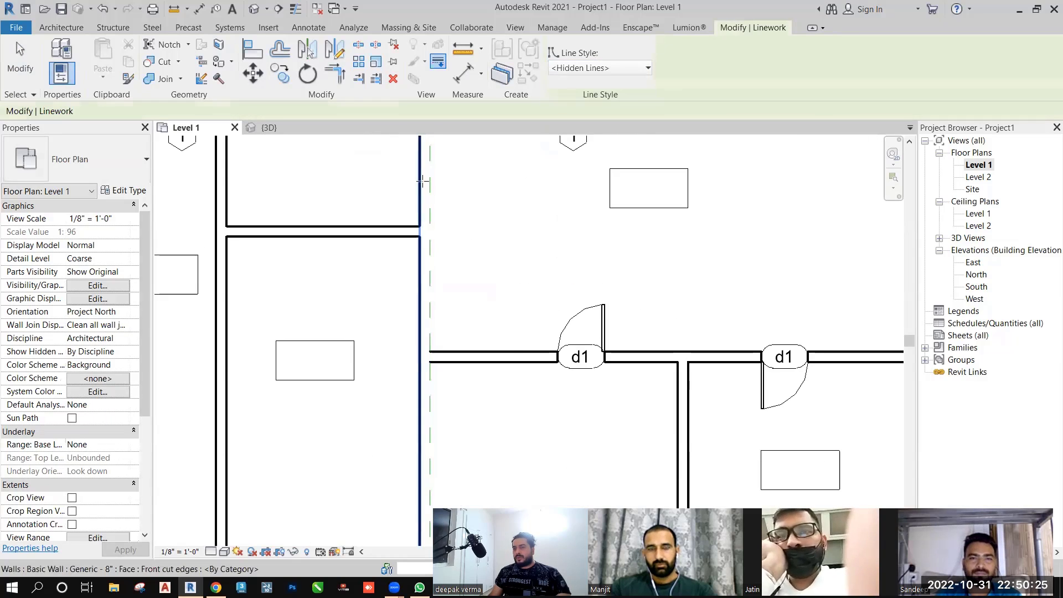
scroll(536, 335, "down", 2)
middle_click_drag(651, 355, 610, 353)
left_click(461, 350)
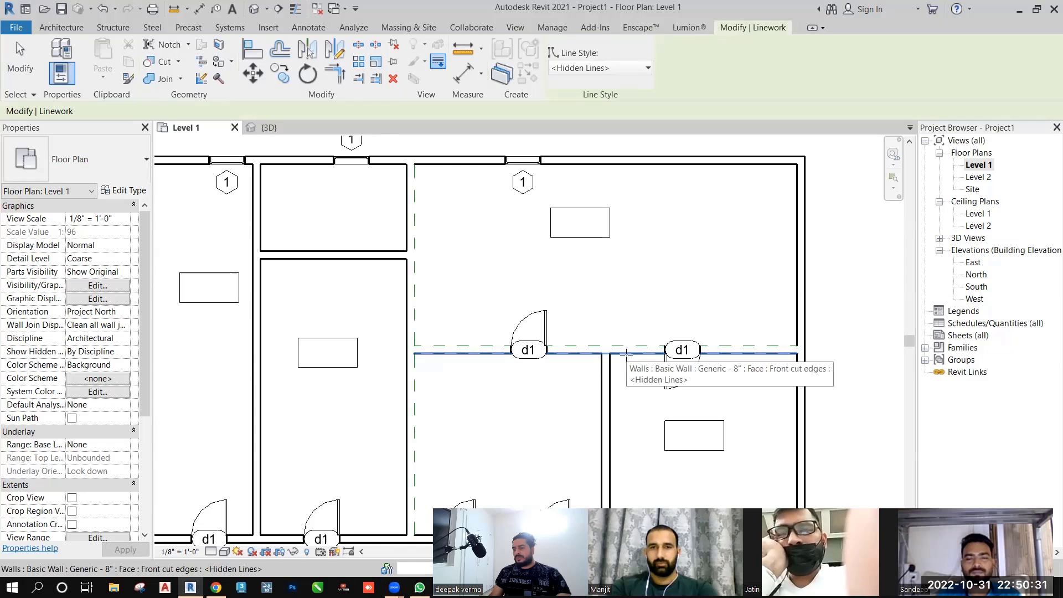
Undo the hidden-line linework edits on the interior walls and leave the Linework tool
key("ctrl+z")
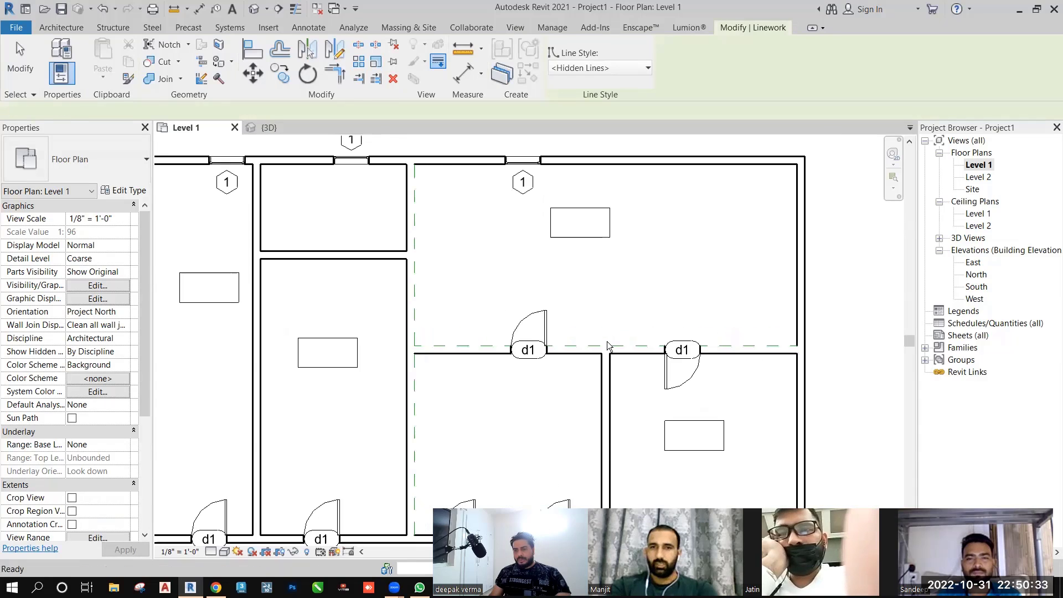
key("ctrl+z")
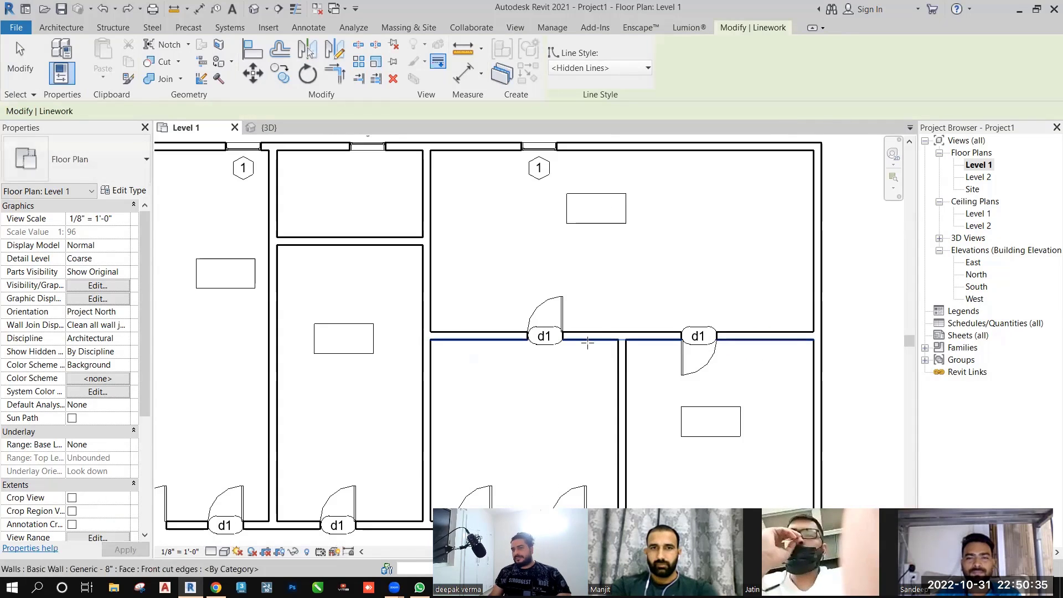
scroll(476, 211, "up", 1)
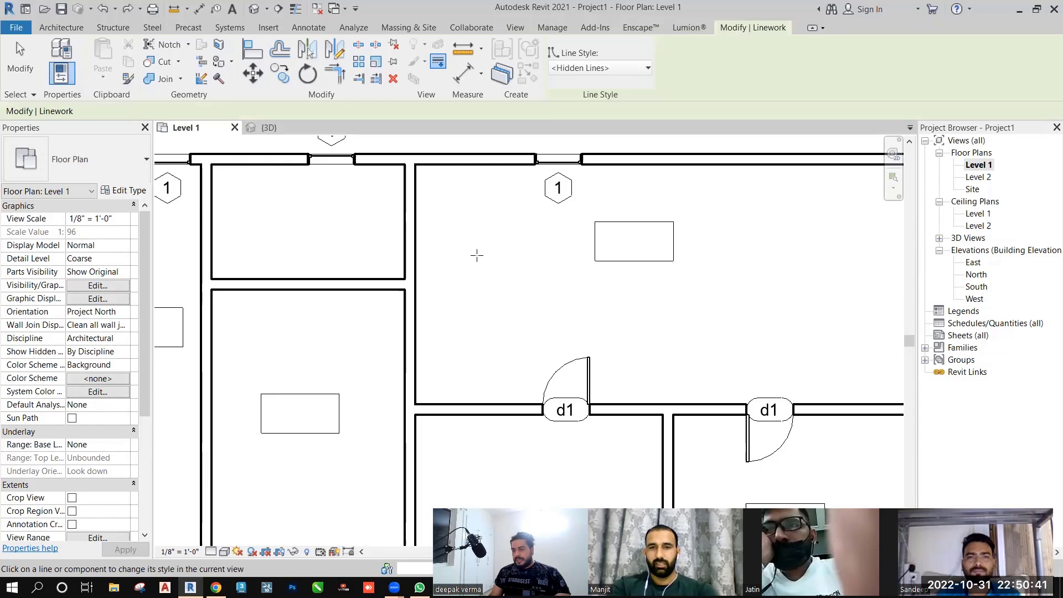
key("Escape")
Examine the wall line weights and window tags of the Level 1 plan, both up close and across the whole plan
scroll(545, 203, "up", 1)
middle_click_drag(546, 202, 515, 247)
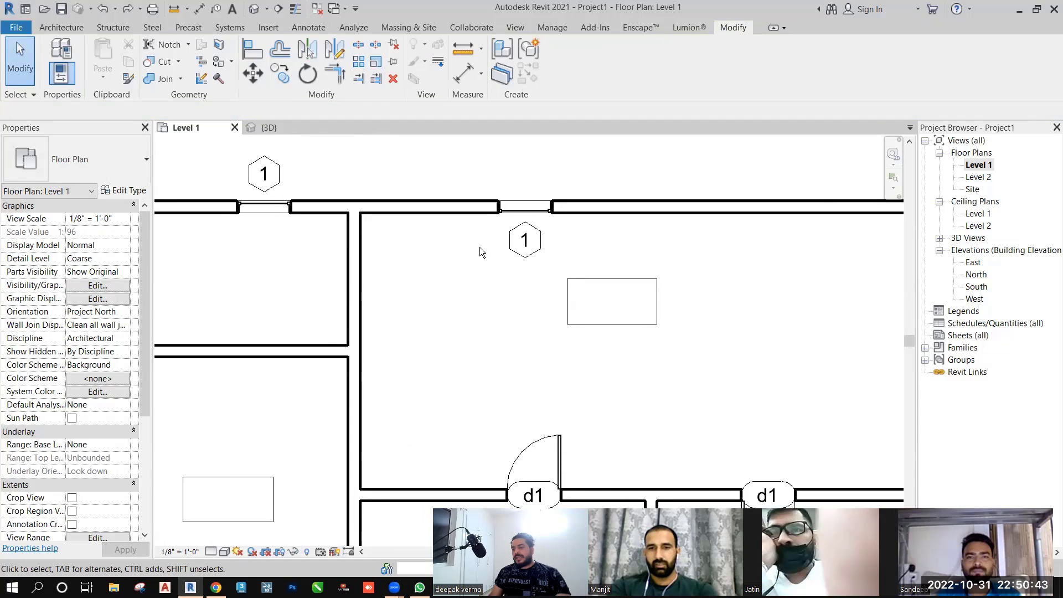
scroll(480, 247, "down", 5)
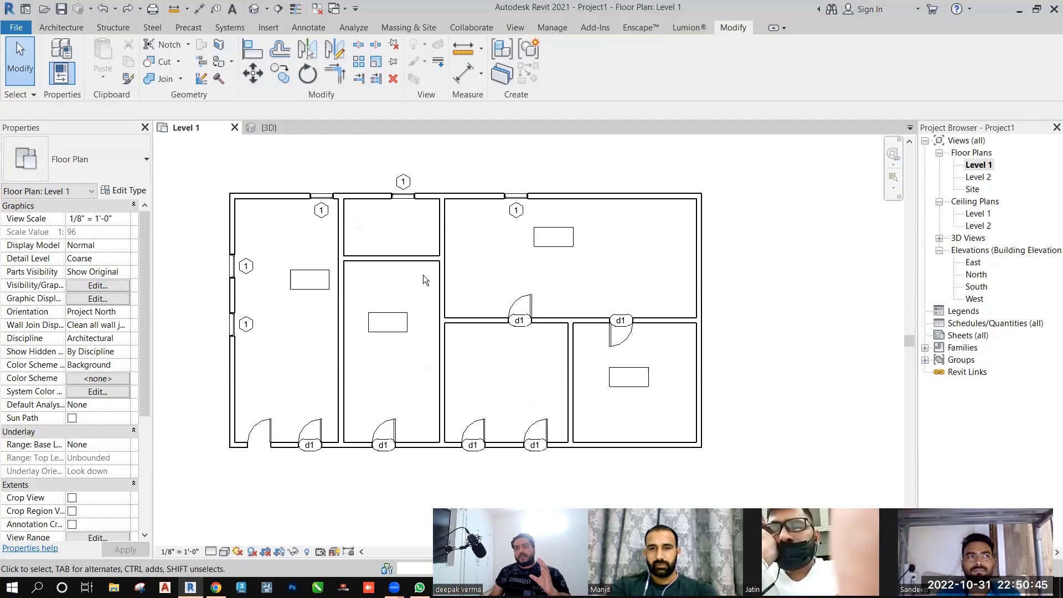
scroll(505, 214, "up", 6)
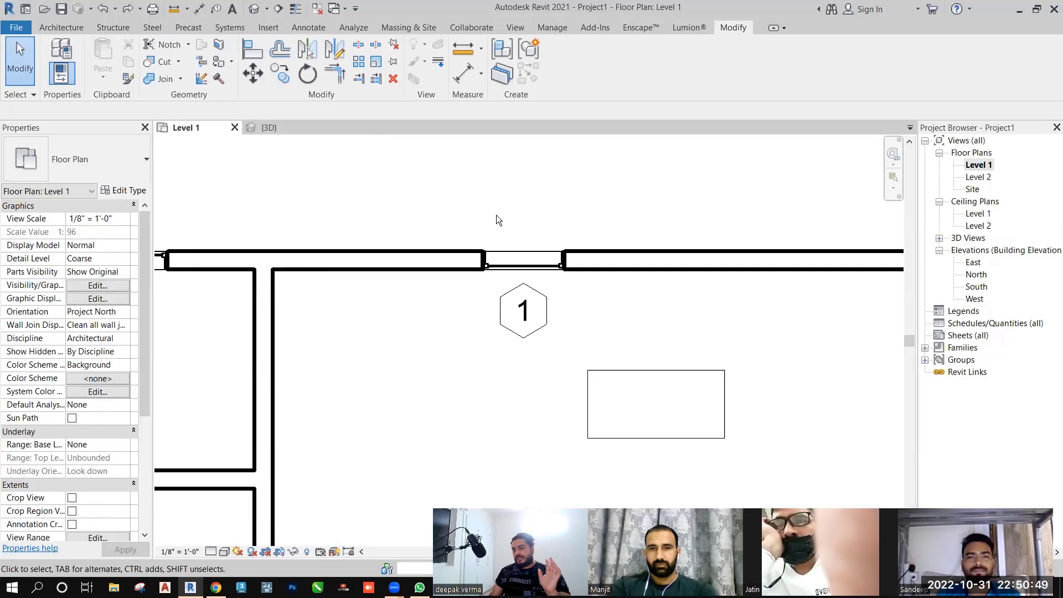
middle_click_drag(390, 261, 358, 206)
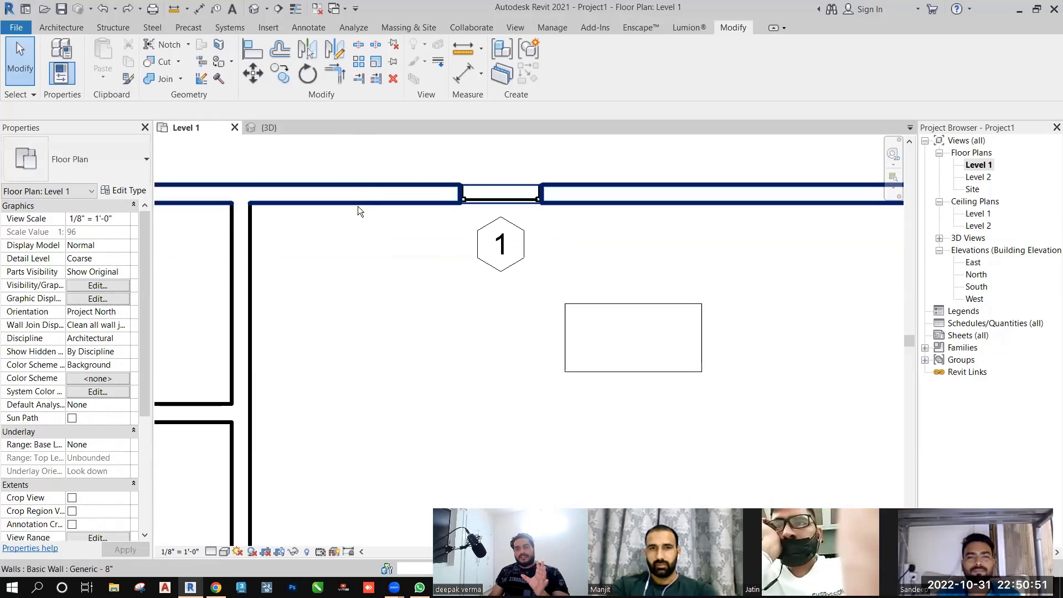
middle_click_drag(512, 202, 512, 234)
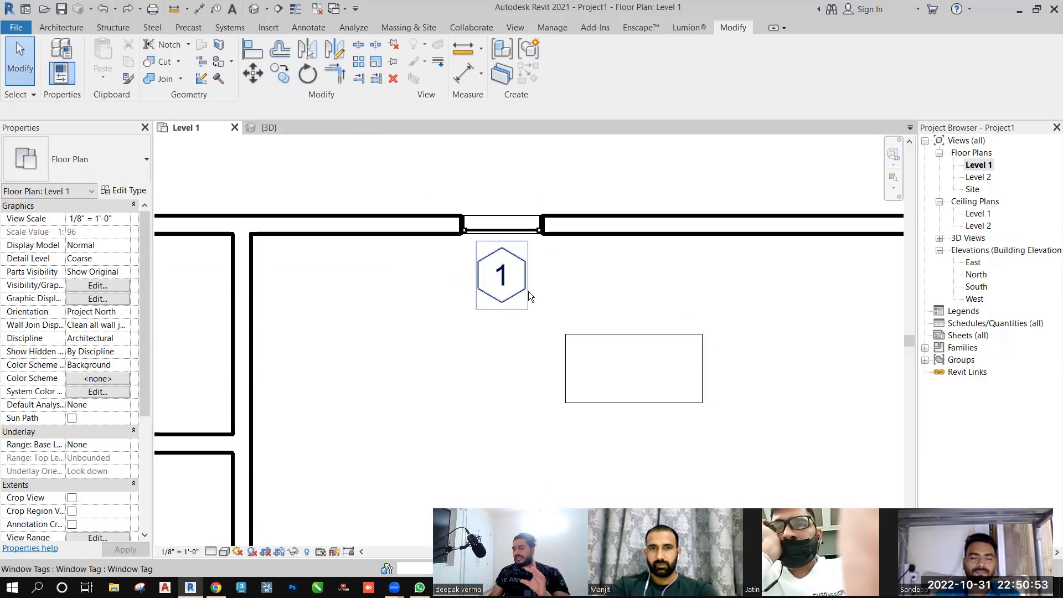
scroll(523, 265, "down", 2)
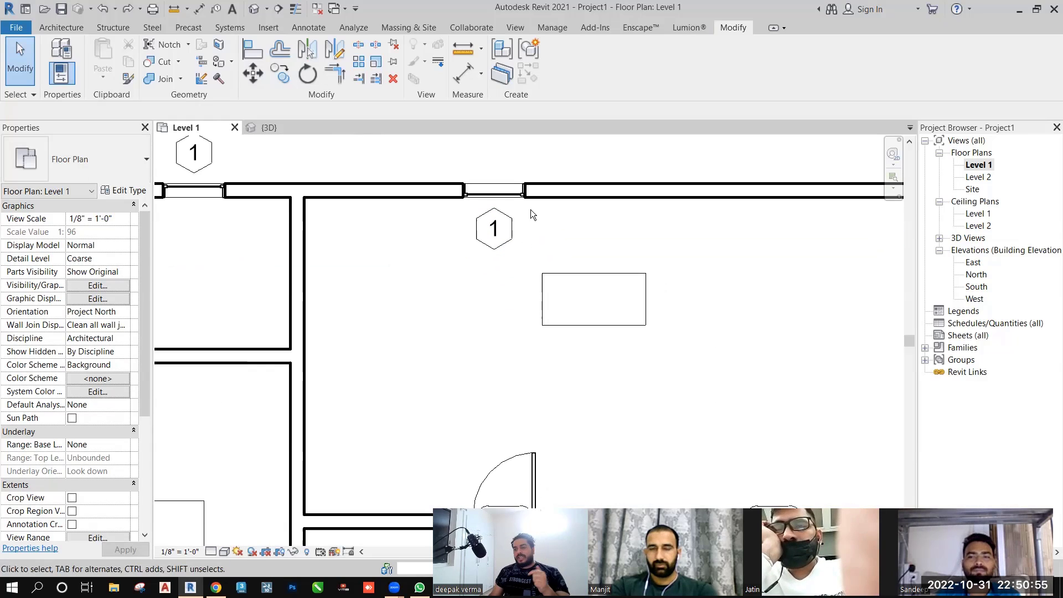
scroll(531, 209, "down", 3)
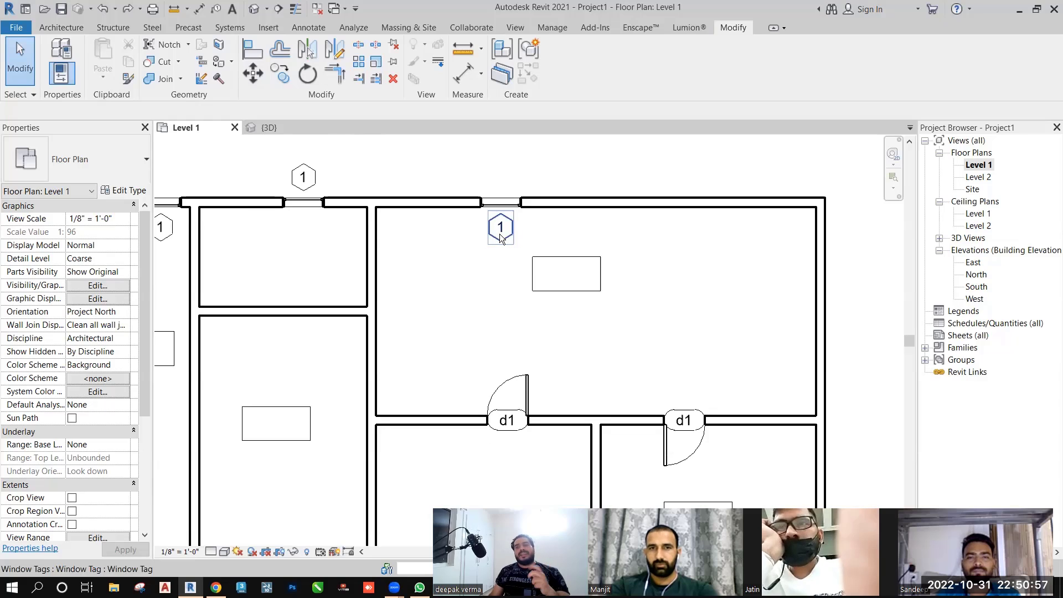
scroll(500, 240, "down", 3)
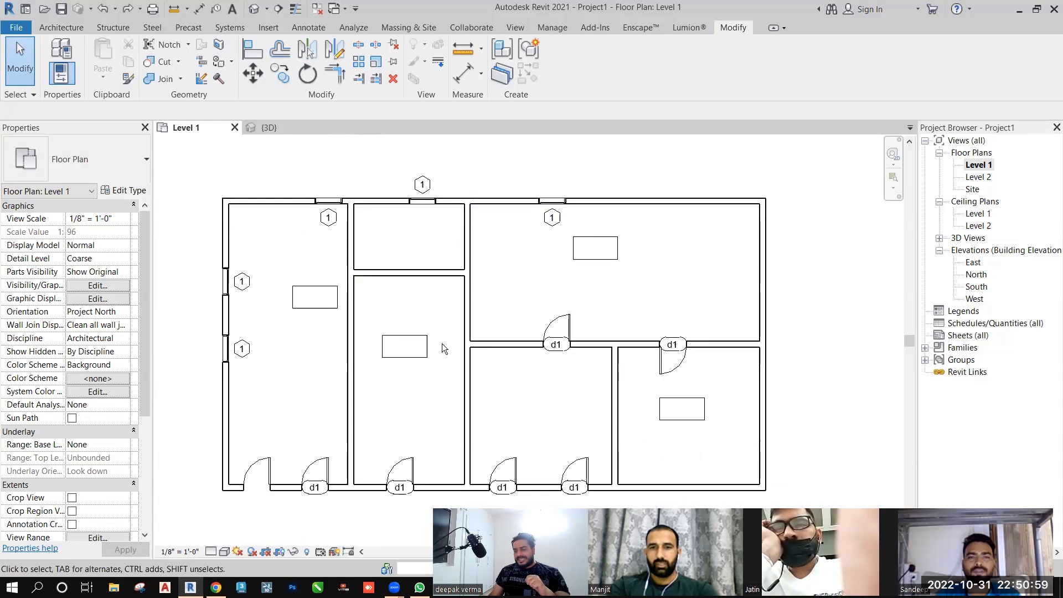